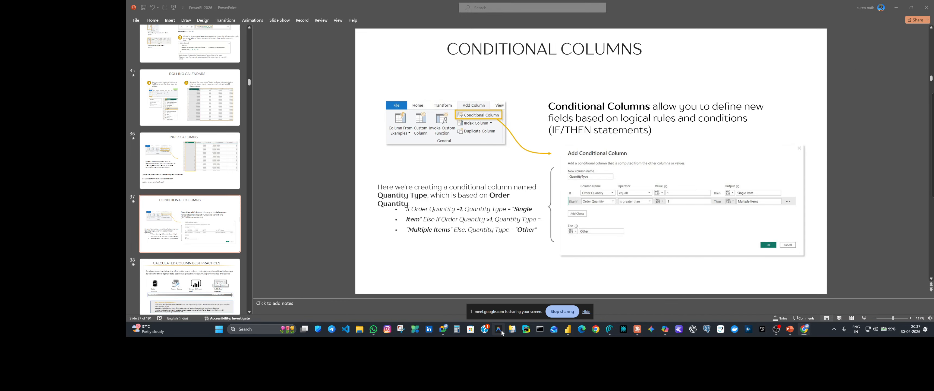
- Switch to Power BI Desktop, create a blank report and save it as Powerbi_conditional_column in the P2D_Projects folder
click(568, 331)
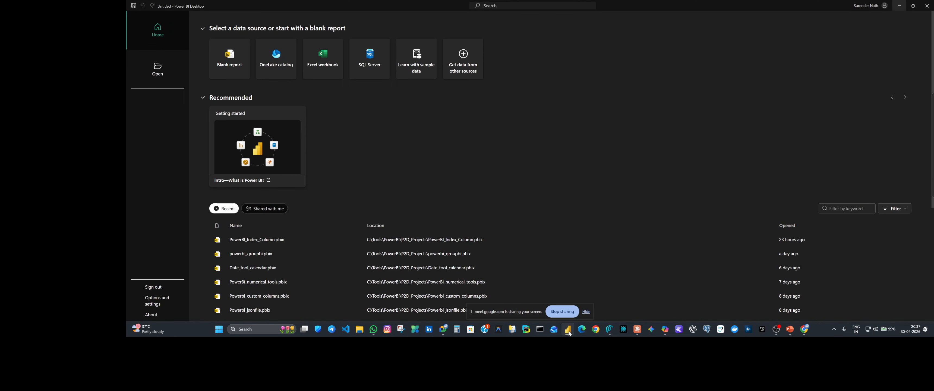
click(223, 59)
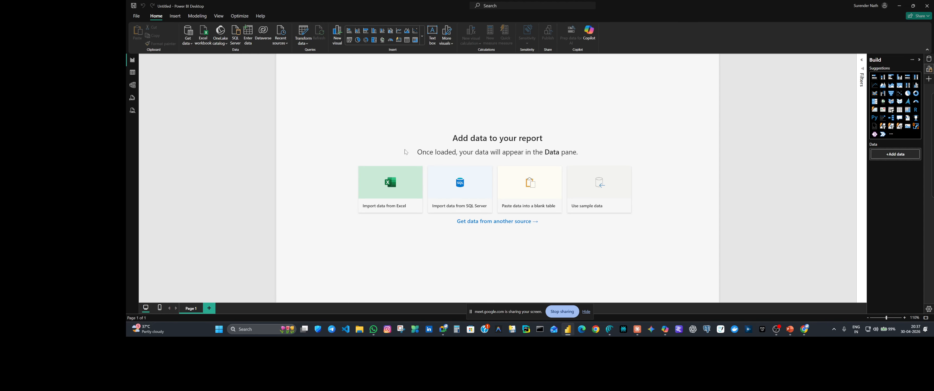
key(ctrl+s)
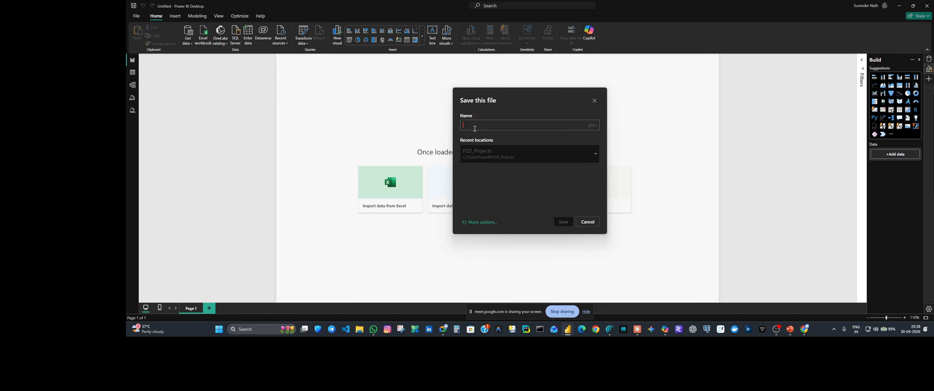
text(Powerbi_conditional_column)
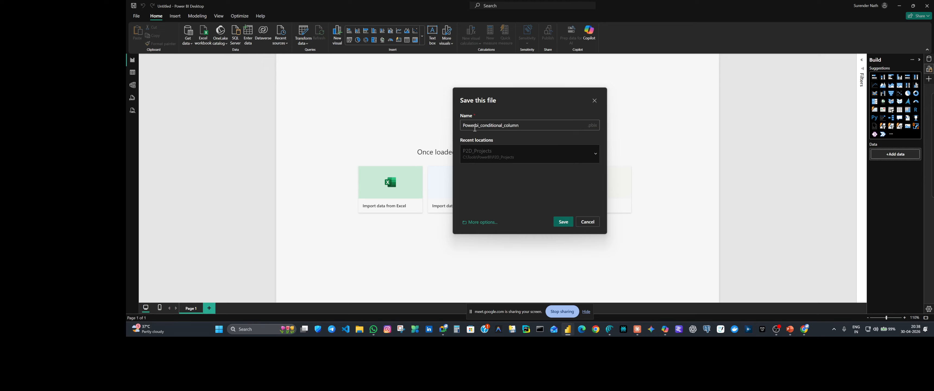
click(572, 222)
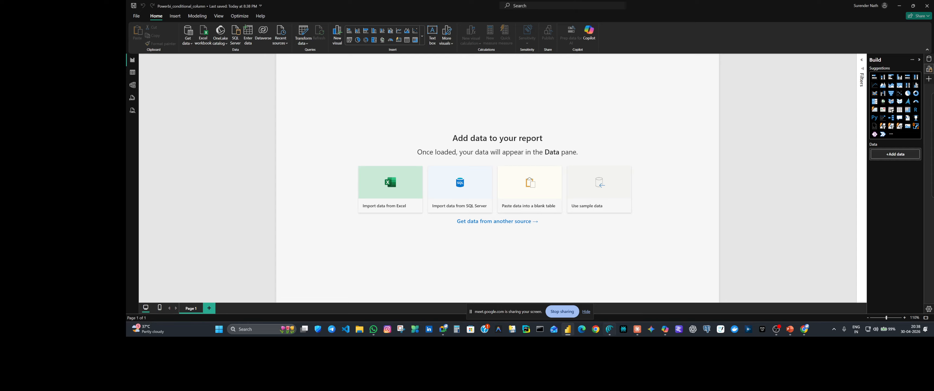
click(586, 311)
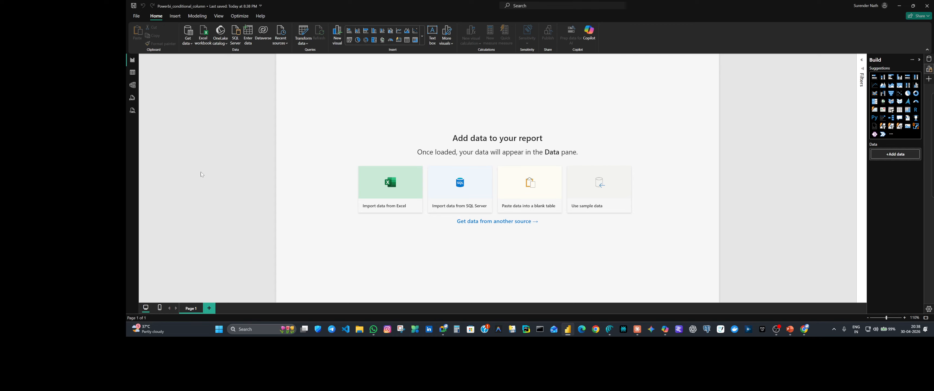
- Connect to the powerbi_demo_sales CSV file in the Downloads folder as a Text/CSV data source
click(189, 39)
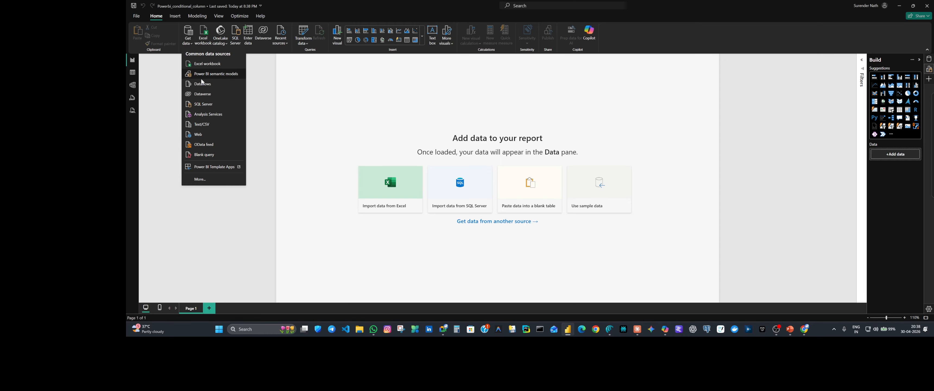
click(210, 125)
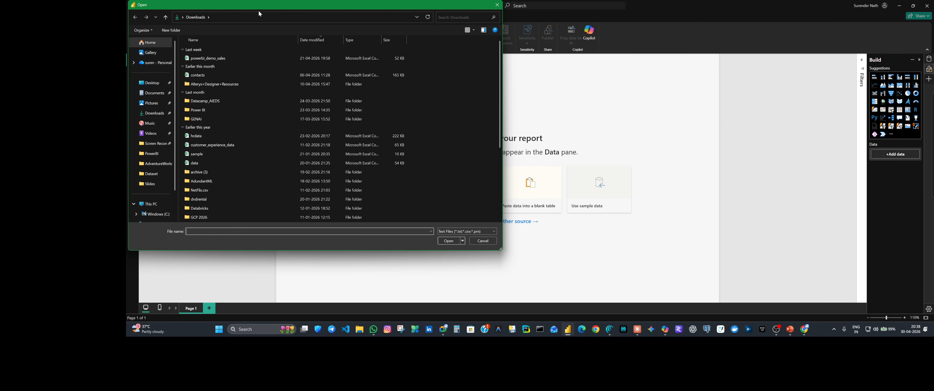
drag(261, 12, 430, 20)
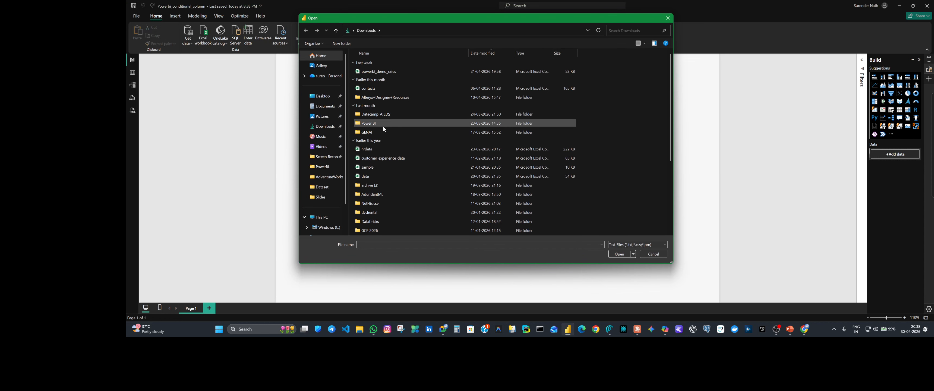
click(370, 73)
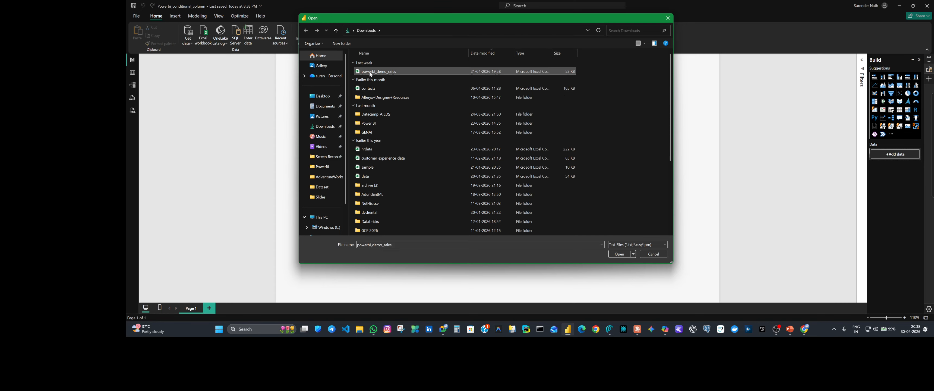
click(619, 255)
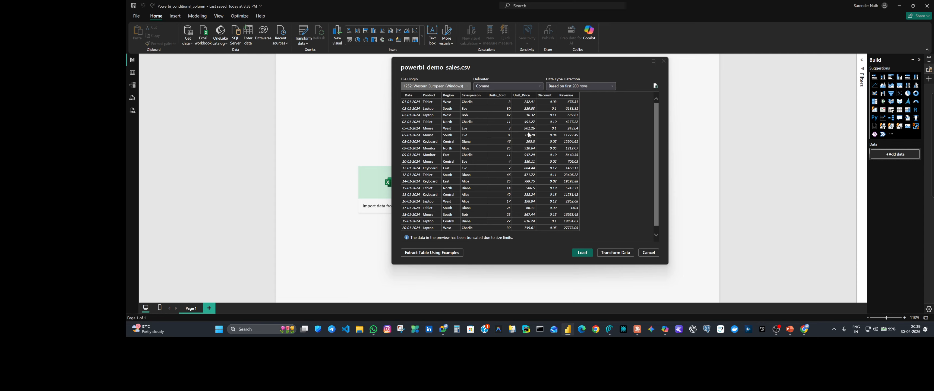
- Base the data type detection on the entire dataset and load the powerbi_demo_sales table
click(563, 86)
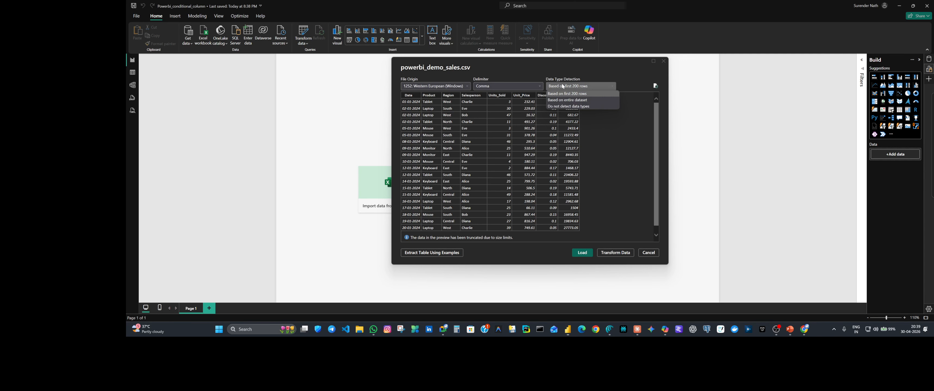
click(564, 99)
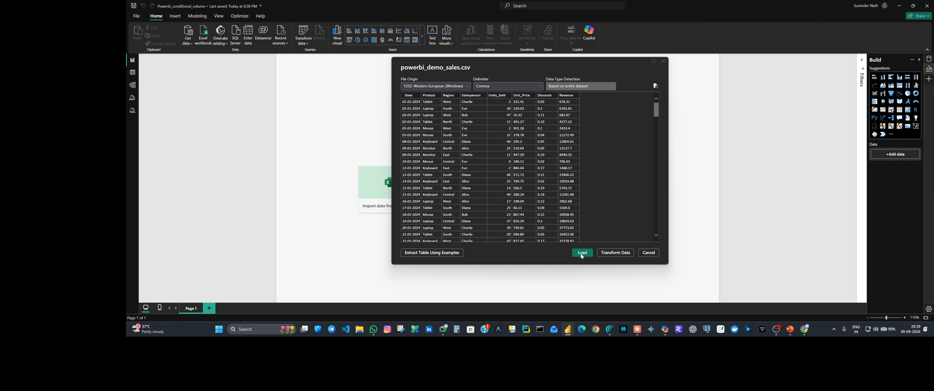
click(581, 253)
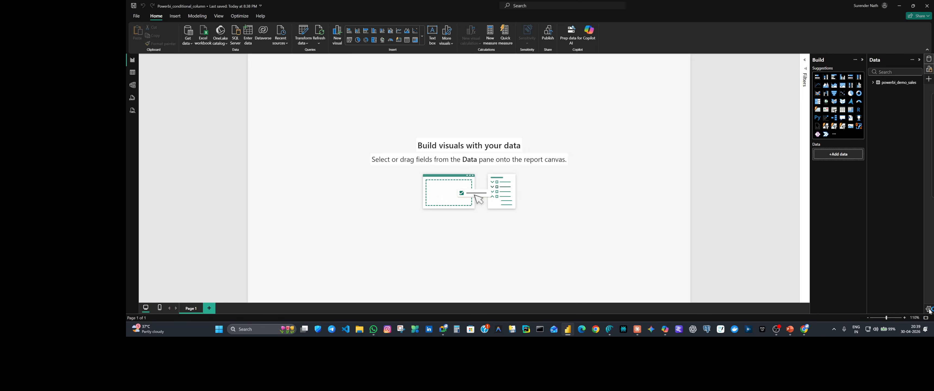
- Set the current file's locale for import to English (United States) and apply the pending query changes
click(929, 309)
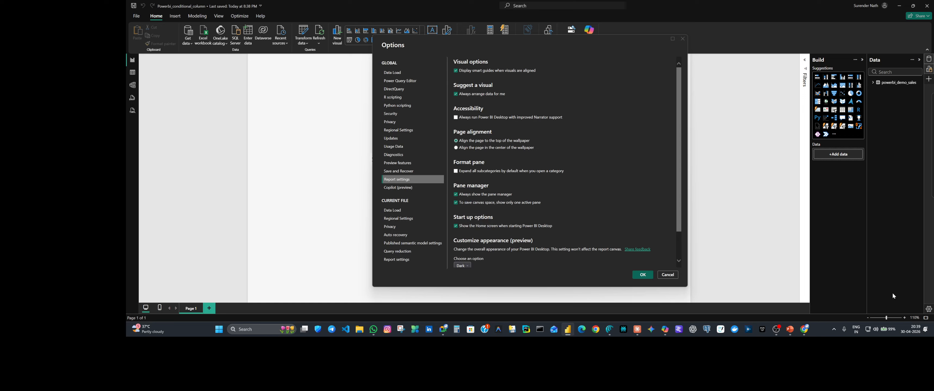
click(400, 218)
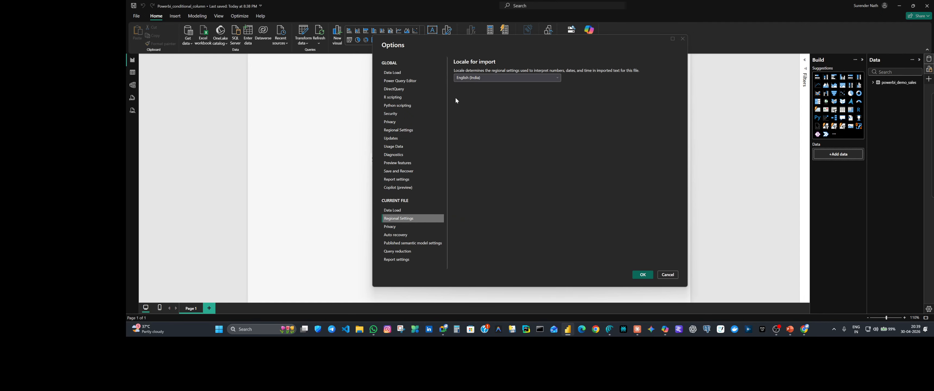
click(500, 76)
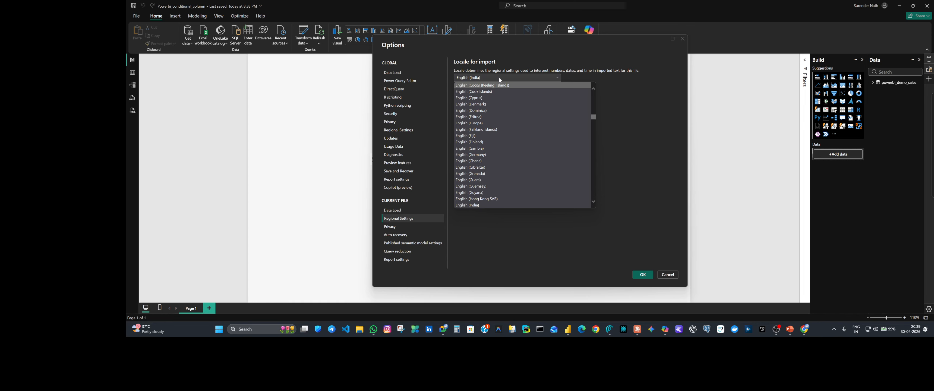
scroll(494, 145, down, 4)
scroll(495, 146, down, 1)
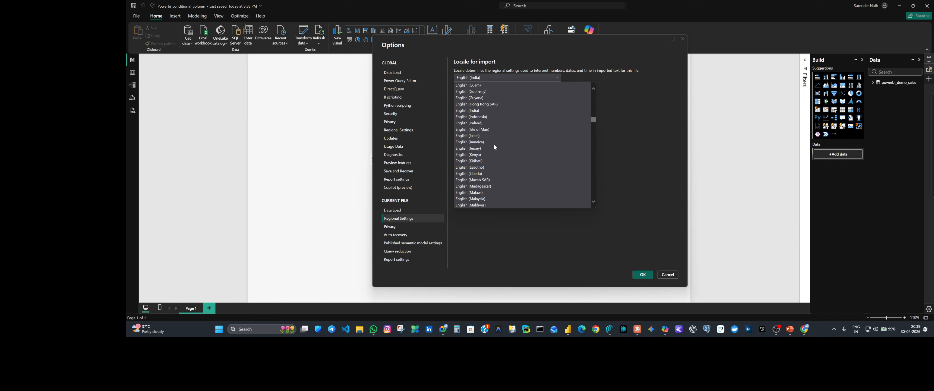
scroll(494, 146, down, 2)
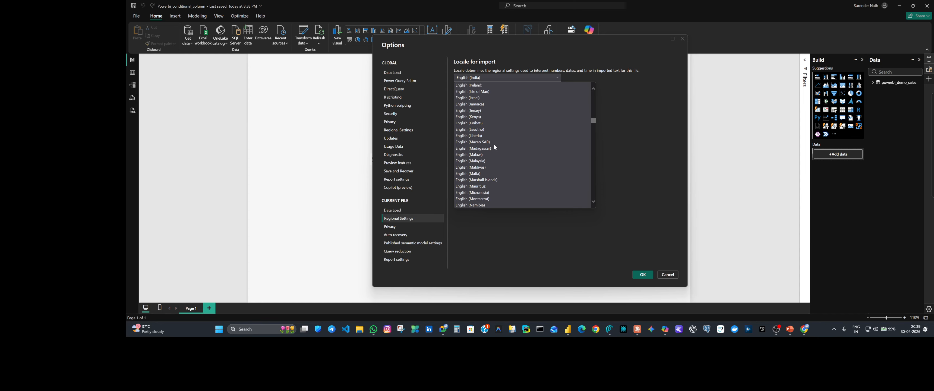
scroll(494, 145, down, 1)
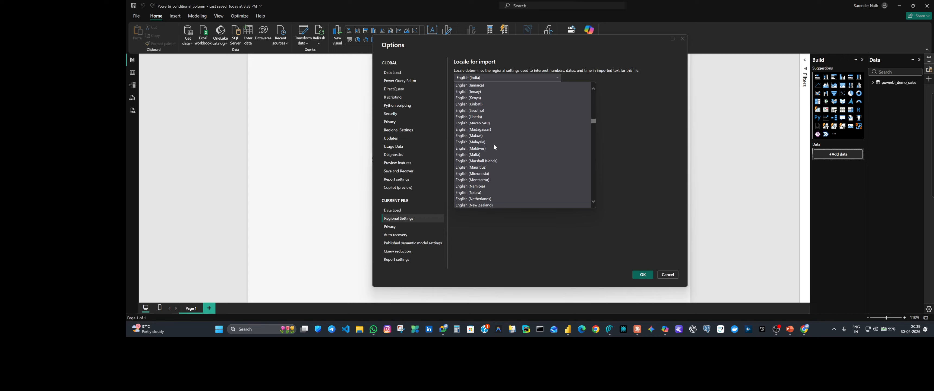
scroll(495, 147, down, 3)
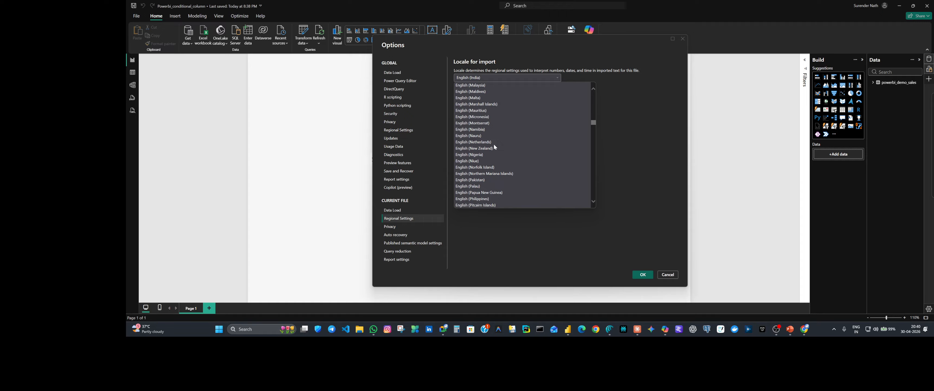
scroll(495, 147, down, 1)
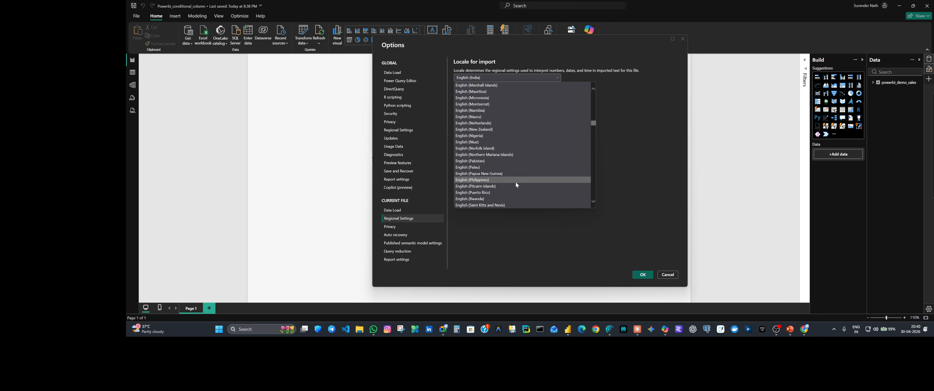
scroll(518, 187, down, 1)
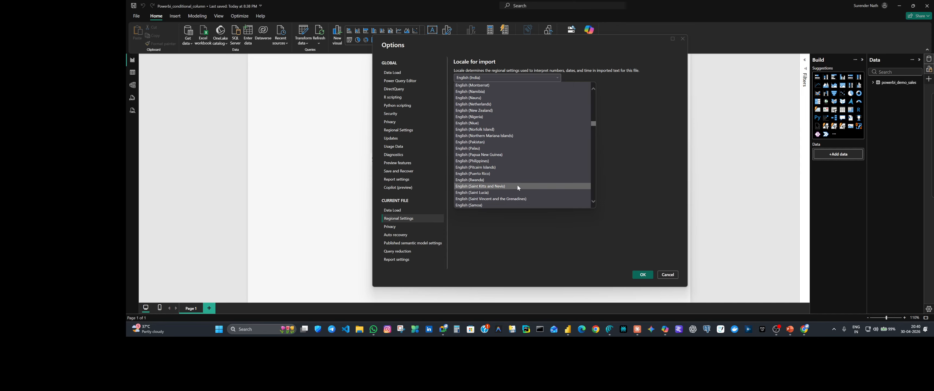
scroll(518, 185, down, 5)
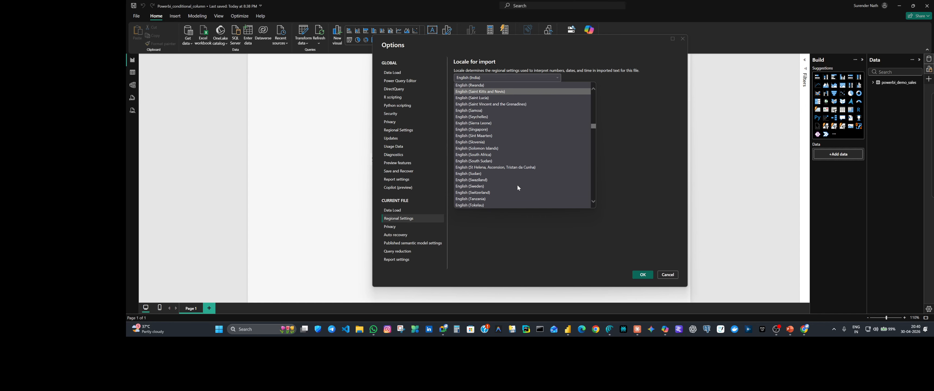
scroll(502, 195, down, 3)
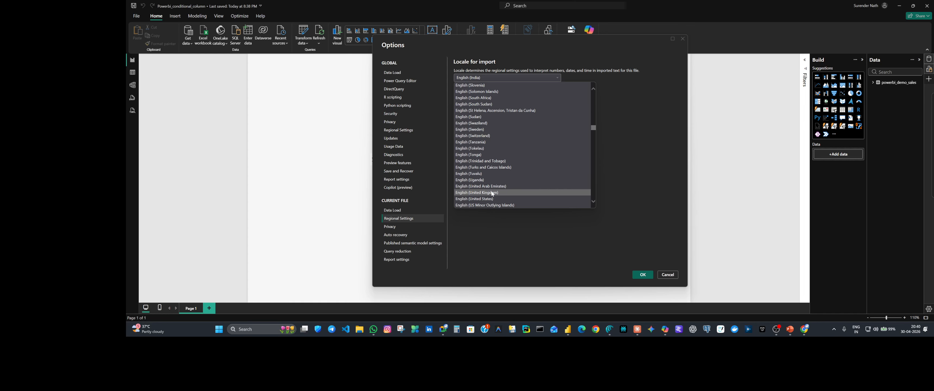
click(474, 199)
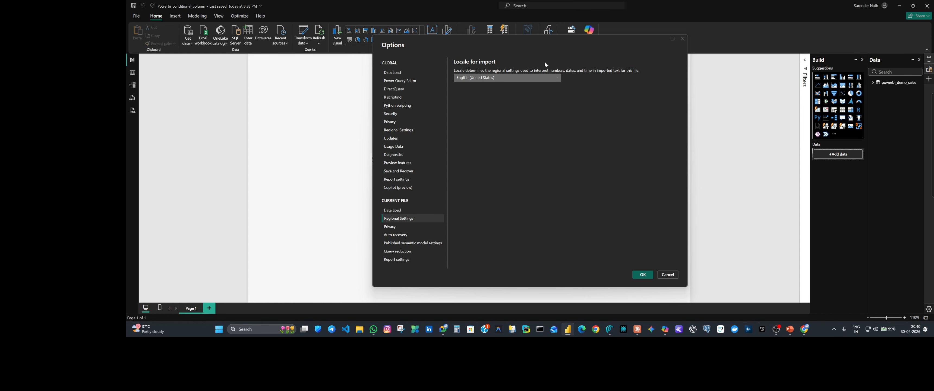
click(643, 276)
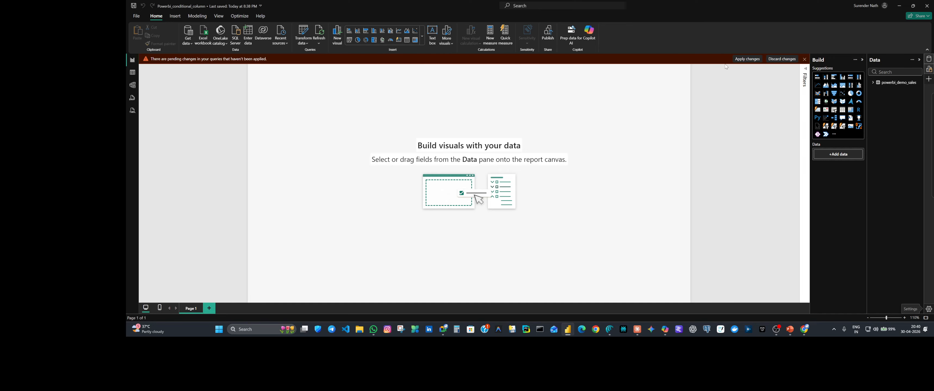
click(747, 59)
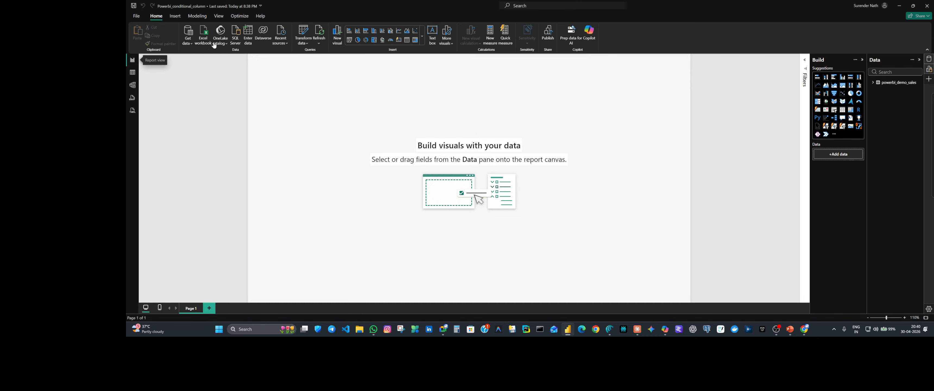
- Connect to the AdventureWorks_Customers CSV file in the AdventureWorks folder as a Text/CSV data source
click(191, 45)
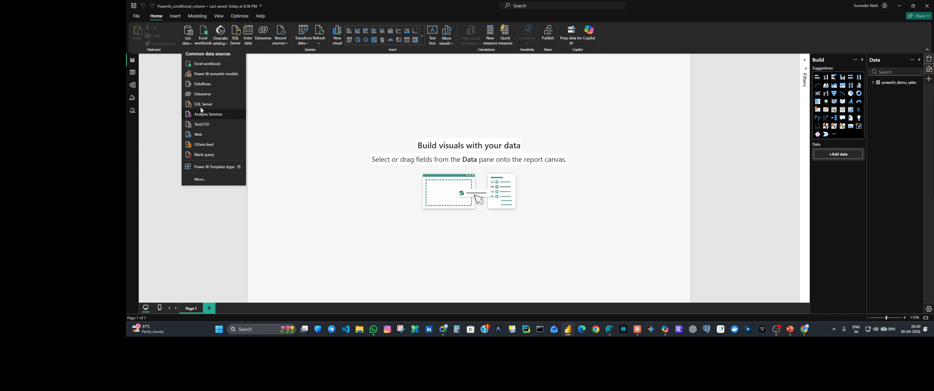
click(213, 127)
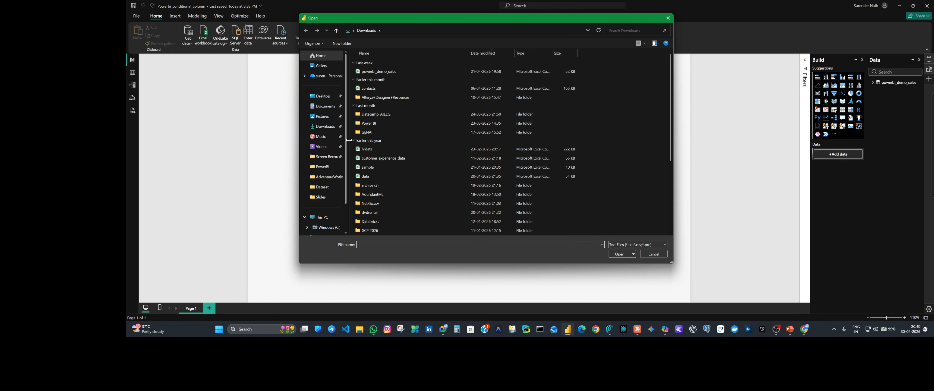
click(322, 167)
click(326, 178)
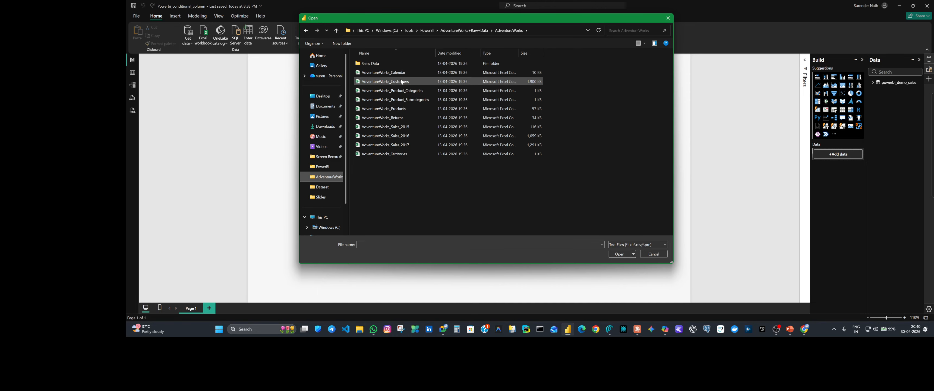
click(385, 81)
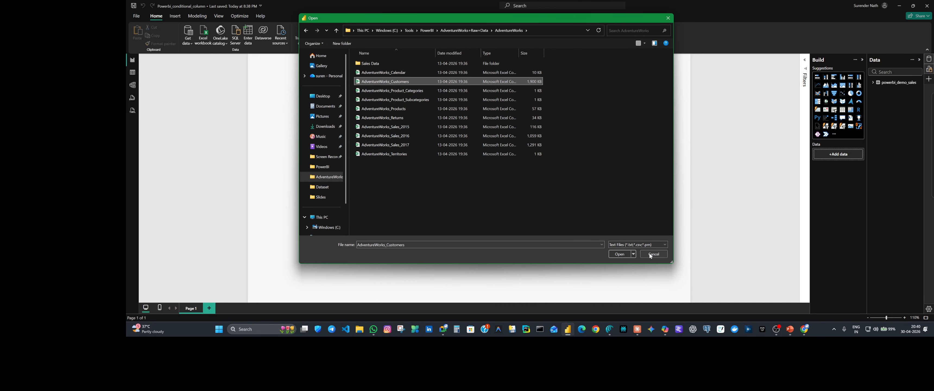
click(619, 254)
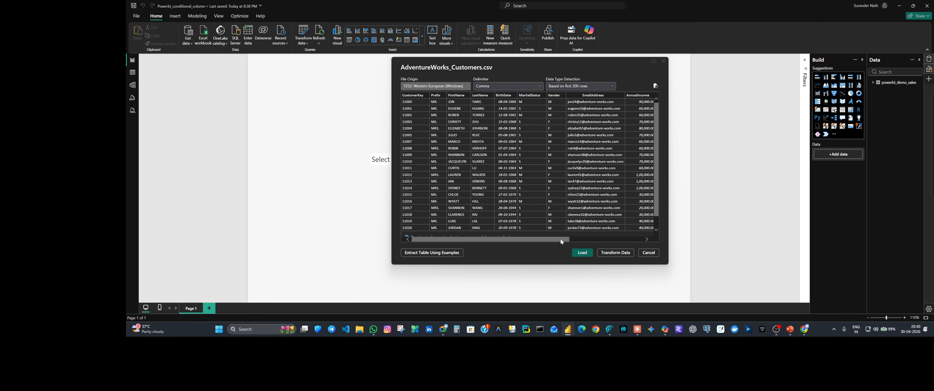
- Load the AdventureWorks_Customers table with data type detection based on the entire dataset and show its rows in Table view
drag(559, 238, 641, 236)
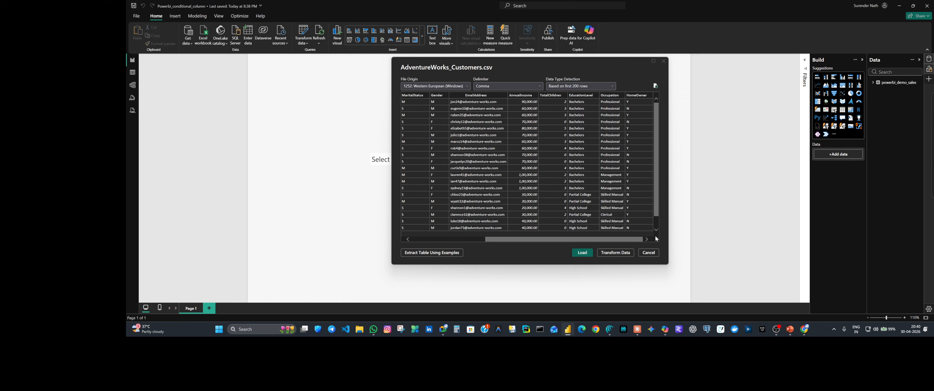
drag(639, 235, 528, 246)
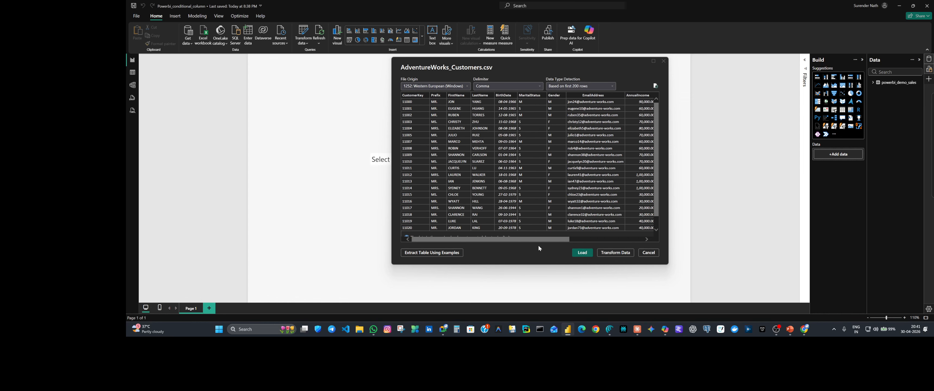
click(562, 85)
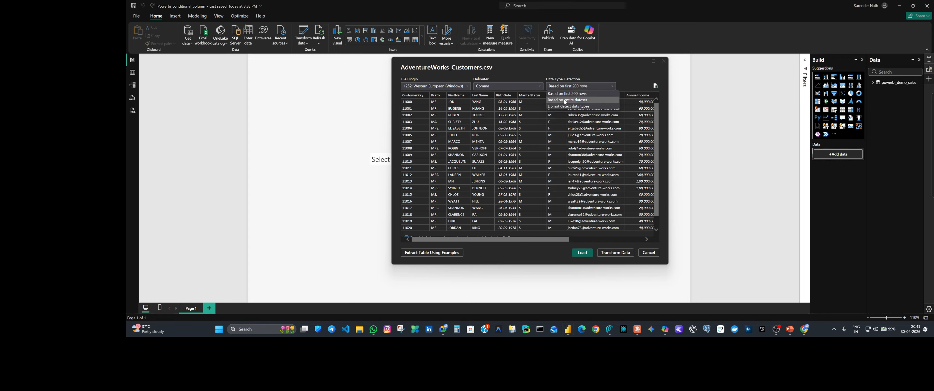
click(564, 99)
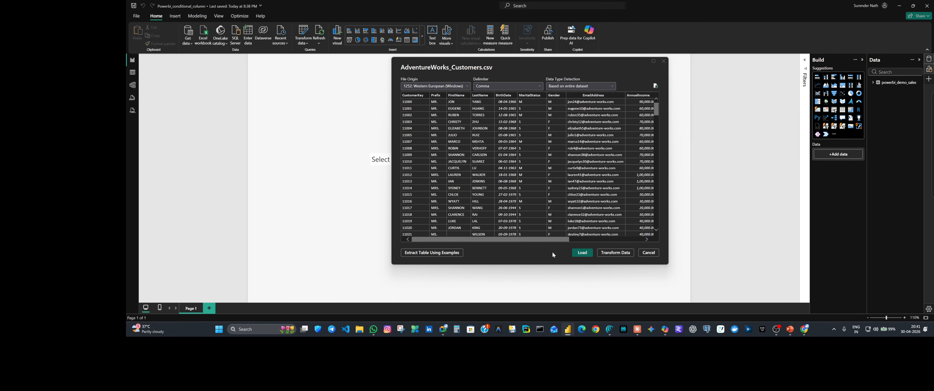
click(581, 254)
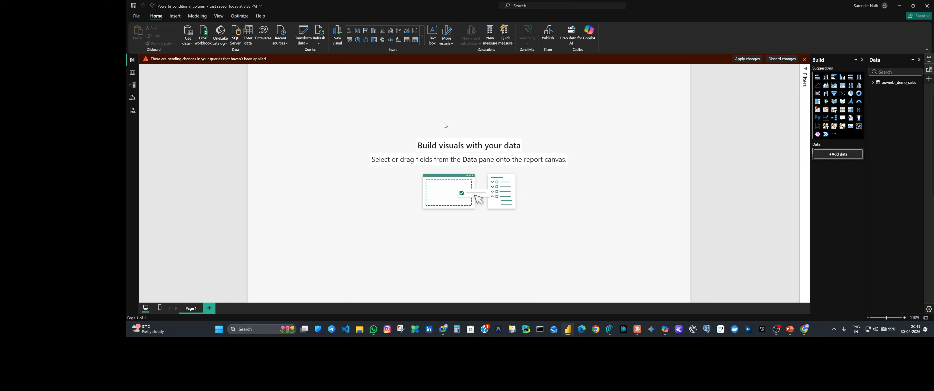
click(132, 74)
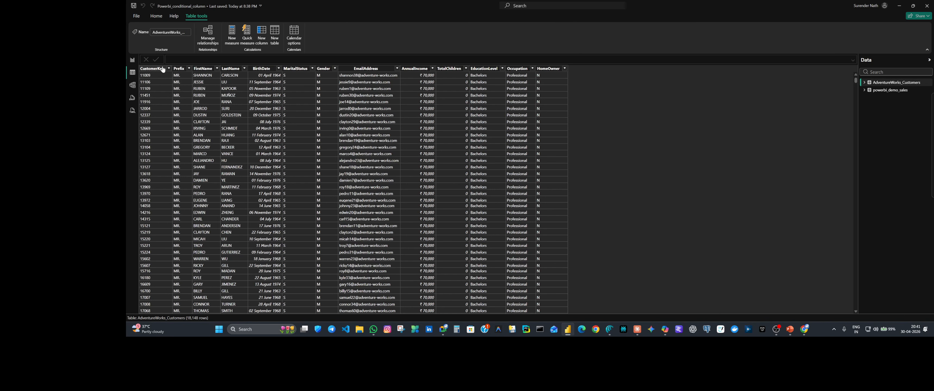
right_click(898, 91)
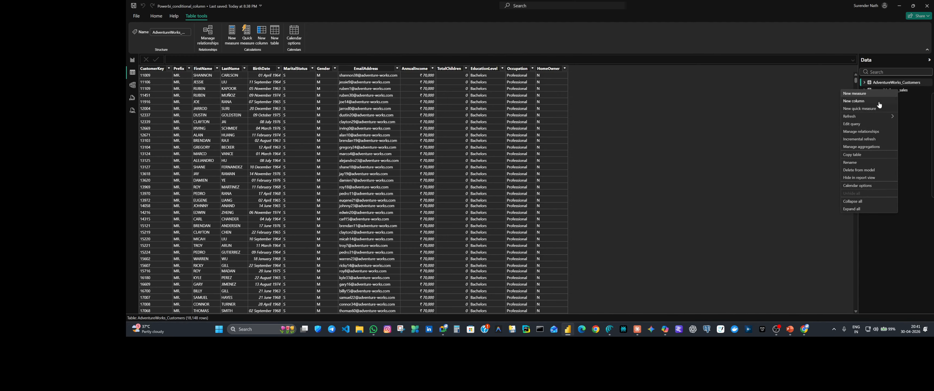
click(862, 170)
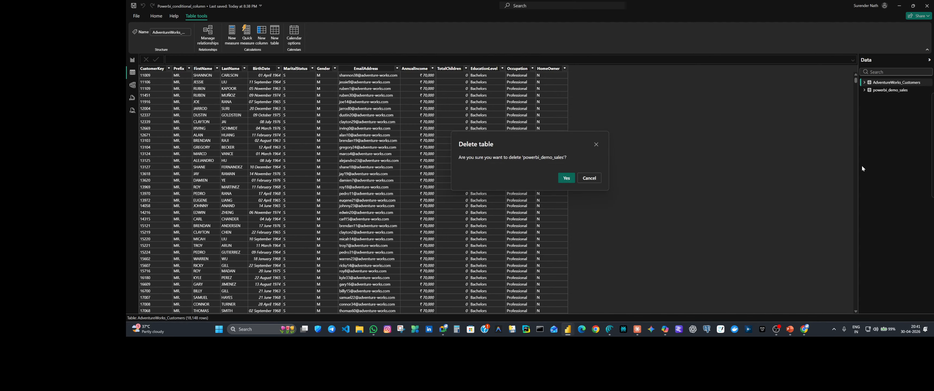
click(597, 179)
- Rename the powerbi_demo_sales table as sales
right_click(878, 92)
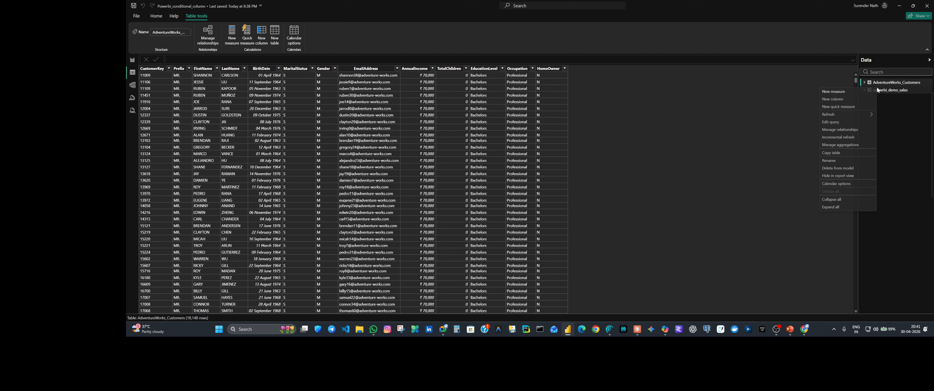
click(834, 162)
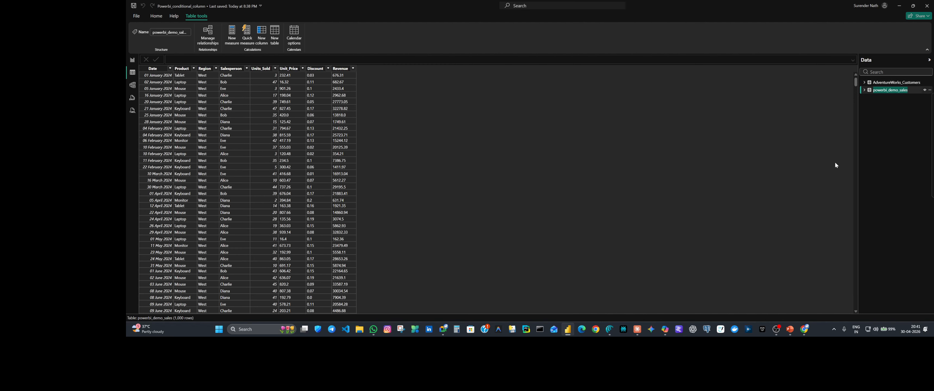
click(900, 90)
key(BackSpace)
key(BackSpace)
key(BackSpace)
key(BackSpace)
key(BackSpace)
key(BackSpace)
key(BackSpace)
key(BackSpace)
key(BackSpace)
key(BackSpace)
key(BackSpace)
key(BackSpace)
key(BackSpace)
key(Return)
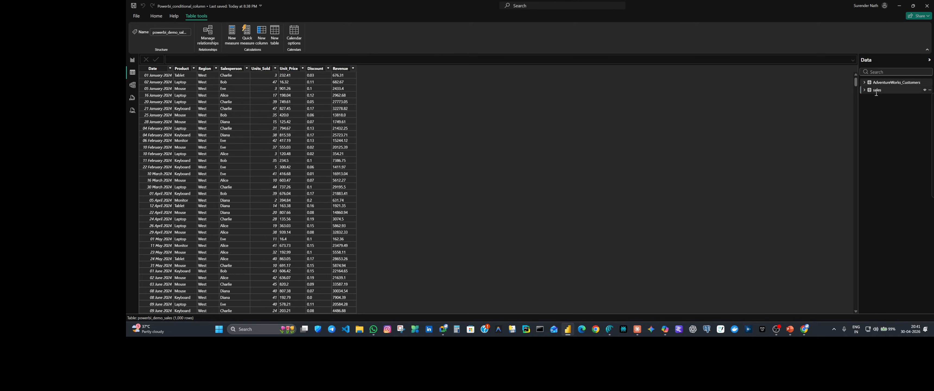
- Rename the AdventureWorks_Customers table as Customers
click(888, 84)
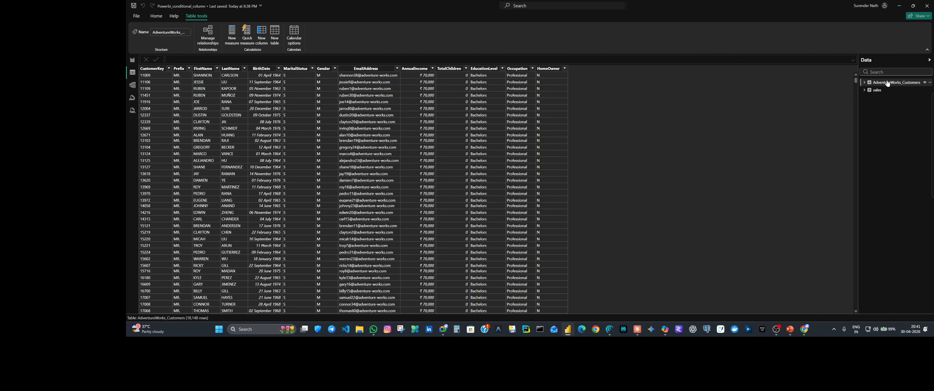
right_click(887, 83)
click(857, 156)
- Open the report's queries in Power Query Editor and display the Customers query
click(156, 16)
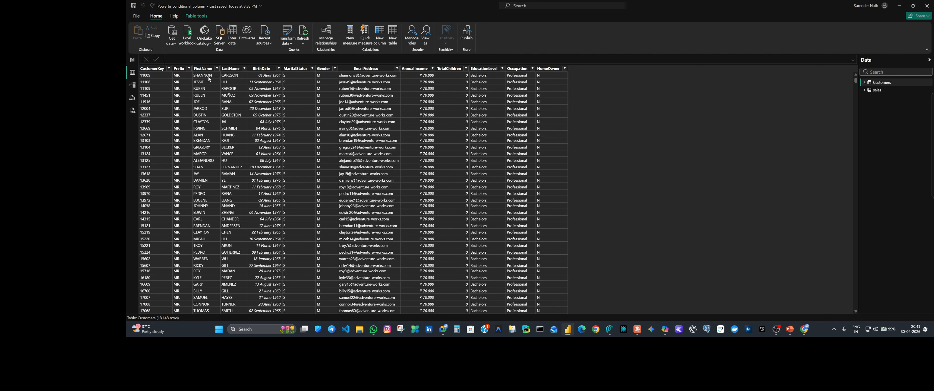
click(289, 40)
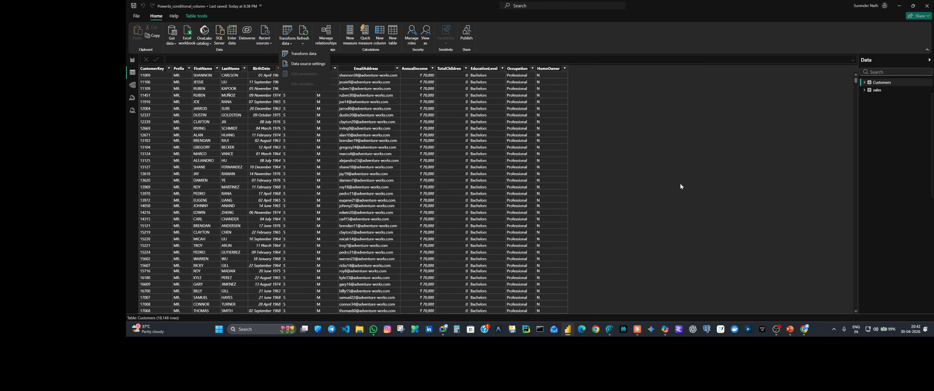
click(303, 54)
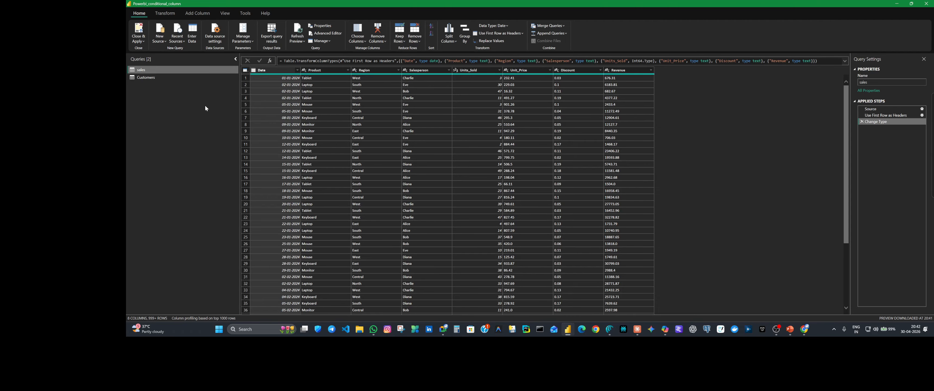
click(141, 78)
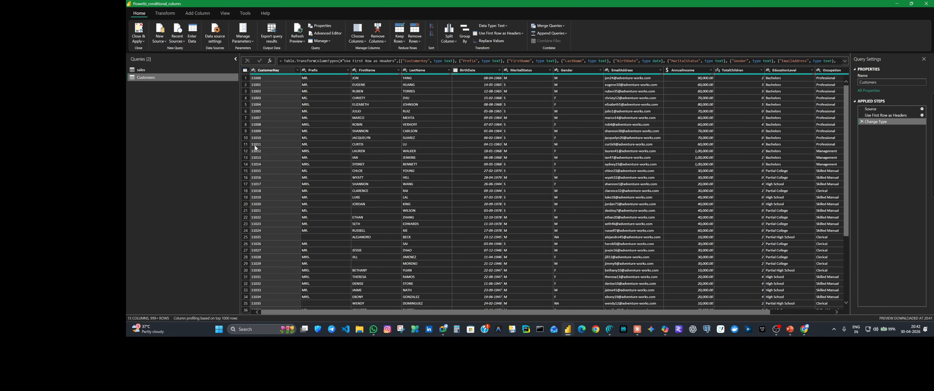
- Examine the columns of the Customers query, checking the FirstName column for missing values
click(279, 71)
click(365, 71)
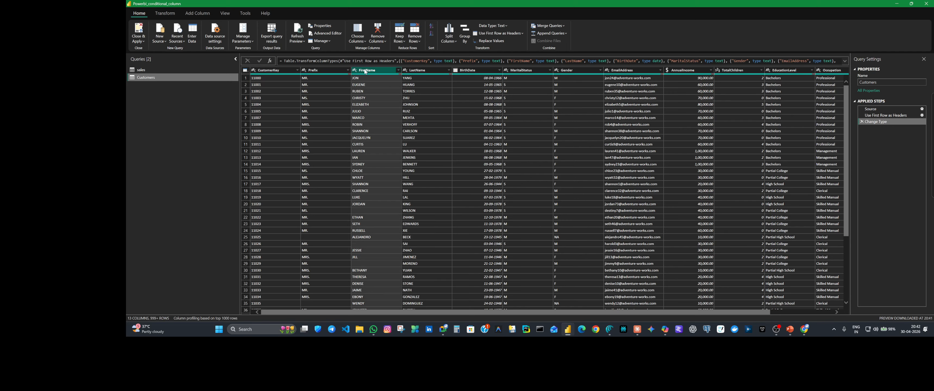
click(360, 211)
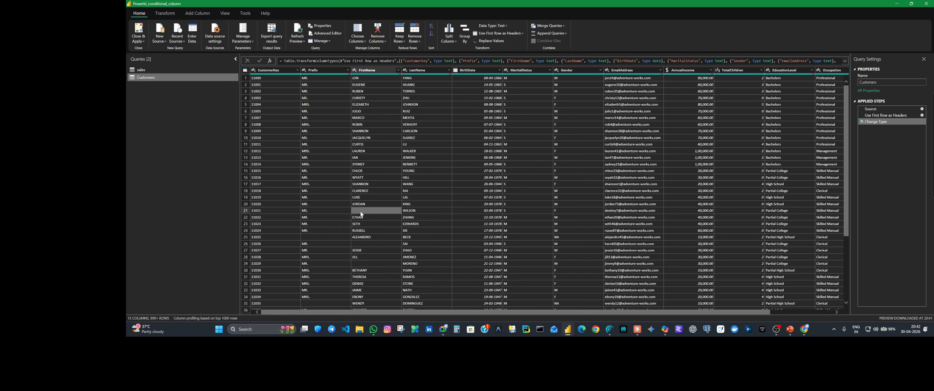
click(362, 264)
click(360, 244)
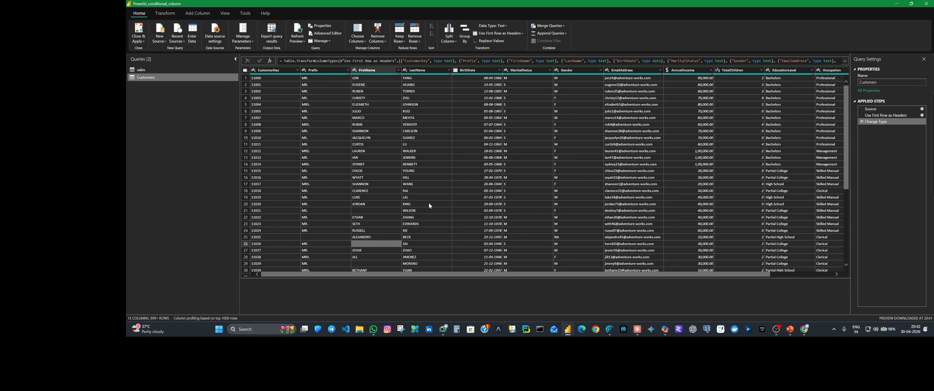
click(357, 205)
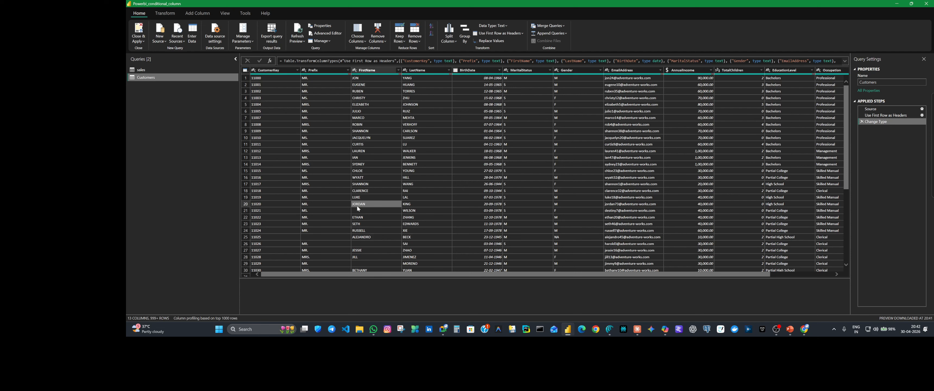
click(370, 211)
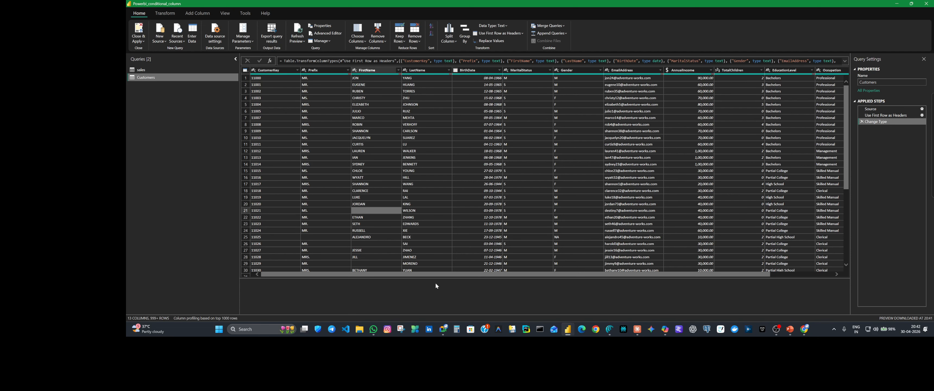
drag(431, 276, 548, 274)
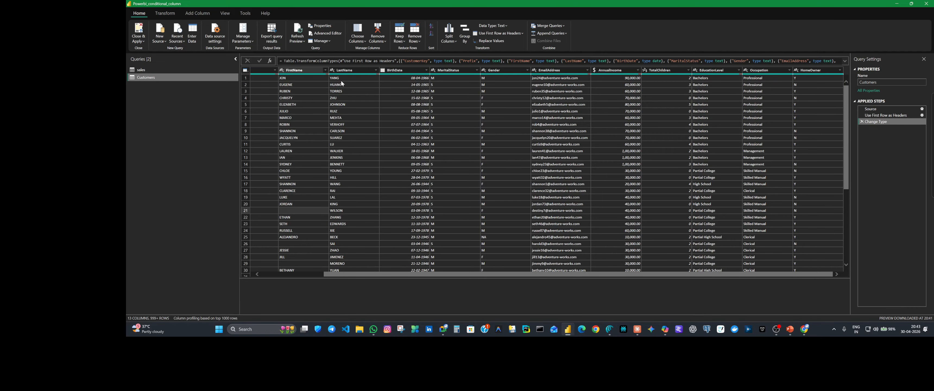
drag(397, 273, 264, 276)
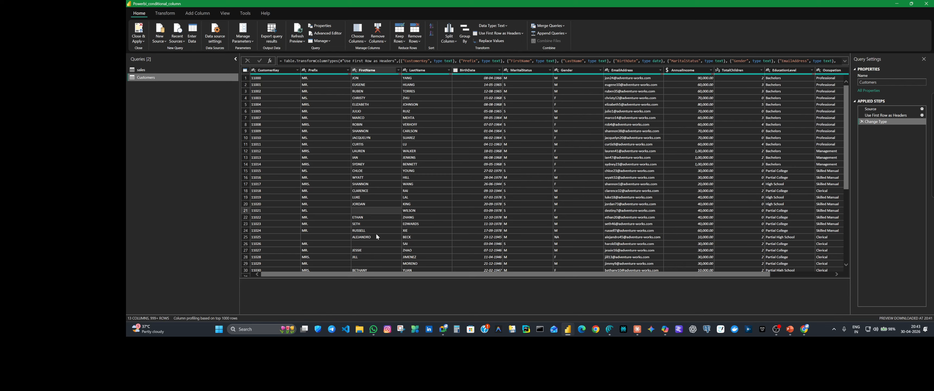
click(377, 243)
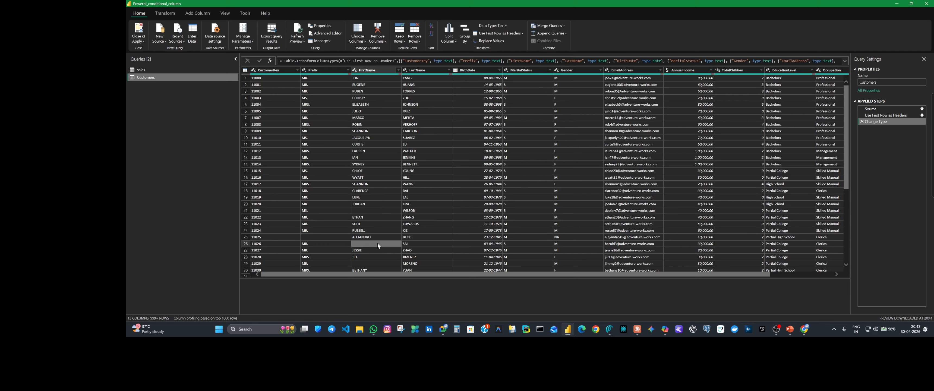
click(378, 211)
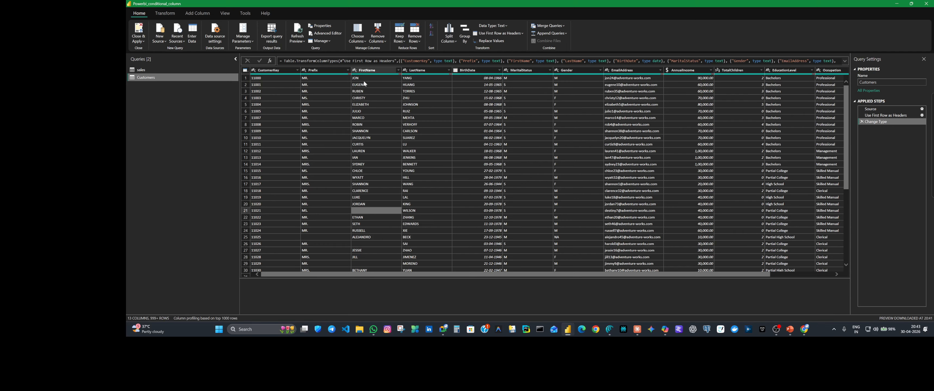
- Start a conditional column in the Customers query and name it Firstname_blank_entries
click(370, 71)
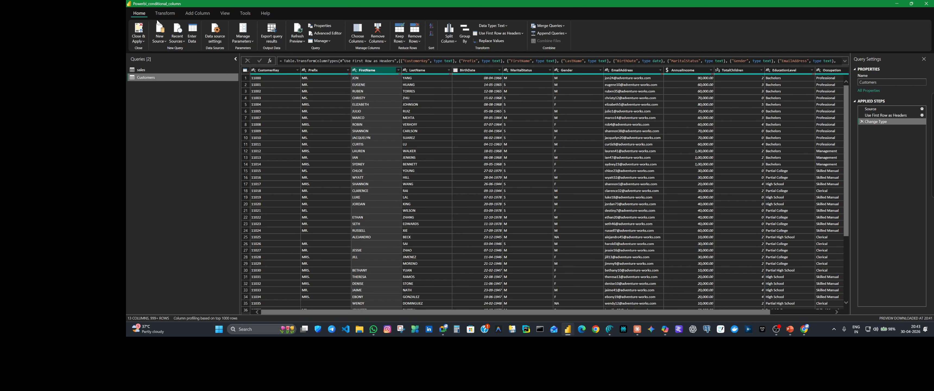
click(165, 13)
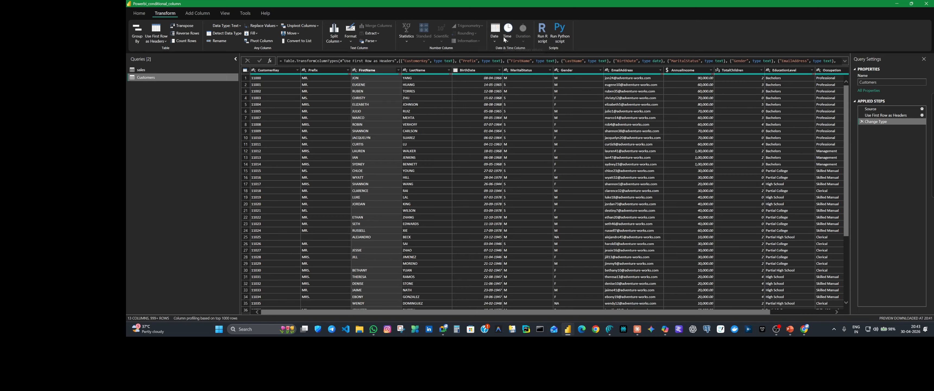
click(204, 16)
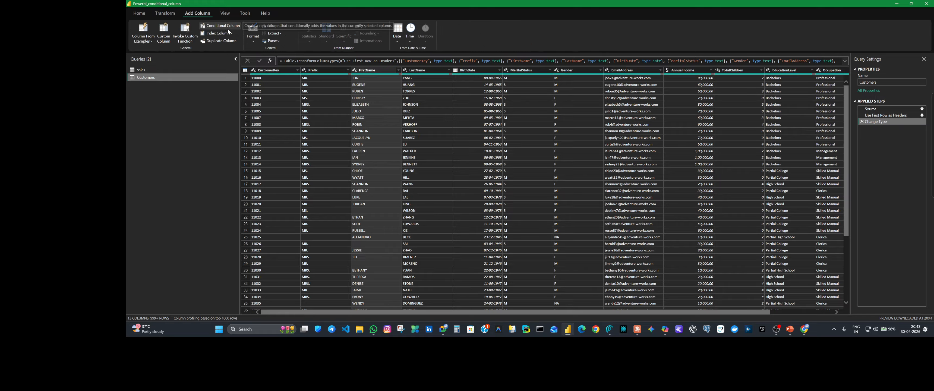
click(228, 26)
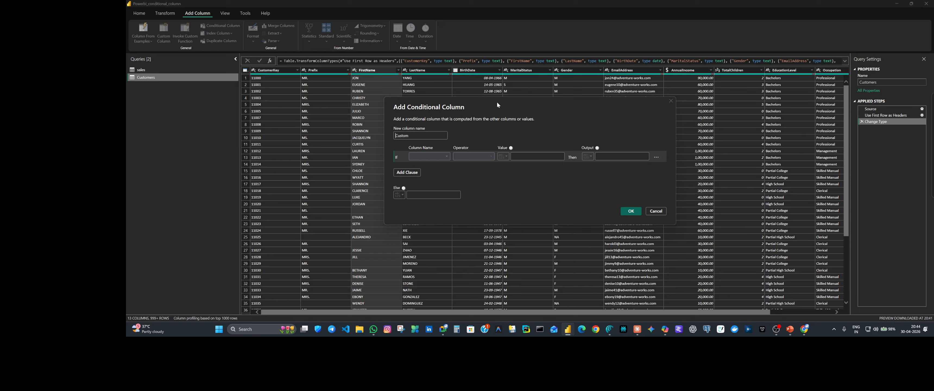
drag(497, 102, 596, 137)
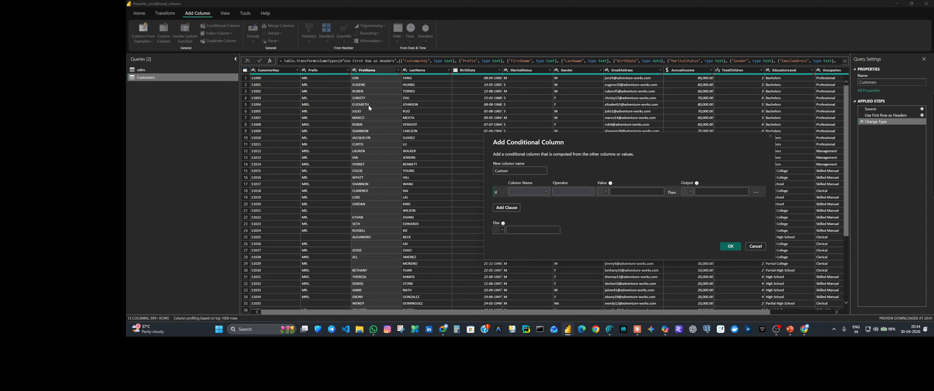
drag(521, 170, 490, 169)
text(Firstname_blank_entries)
- Set the condition so that a FirstName that equals an empty value outputs Blank Firstname
click(546, 193)
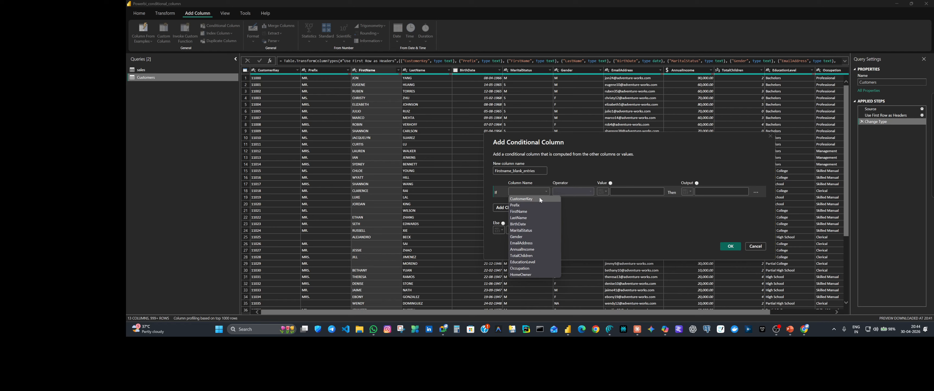
click(525, 211)
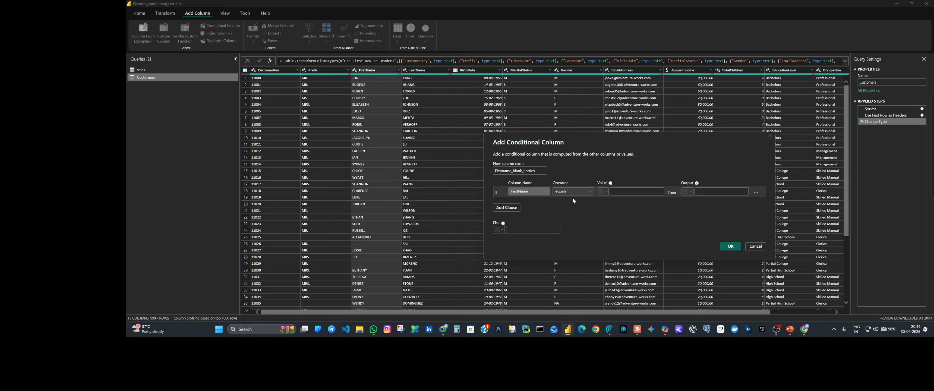
click(591, 191)
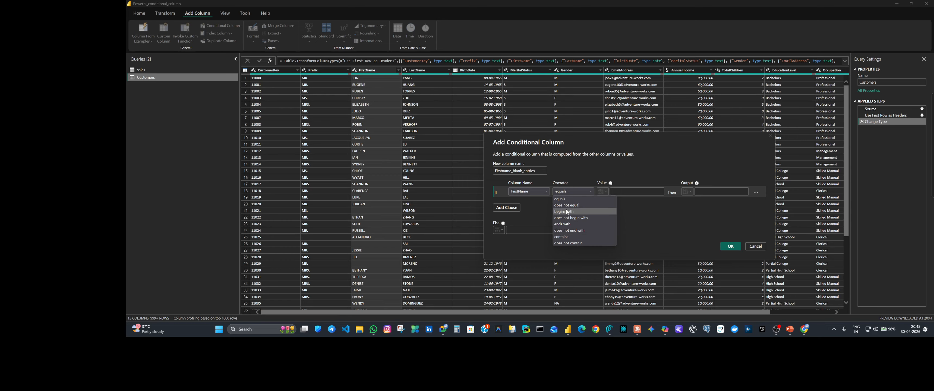
click(564, 199)
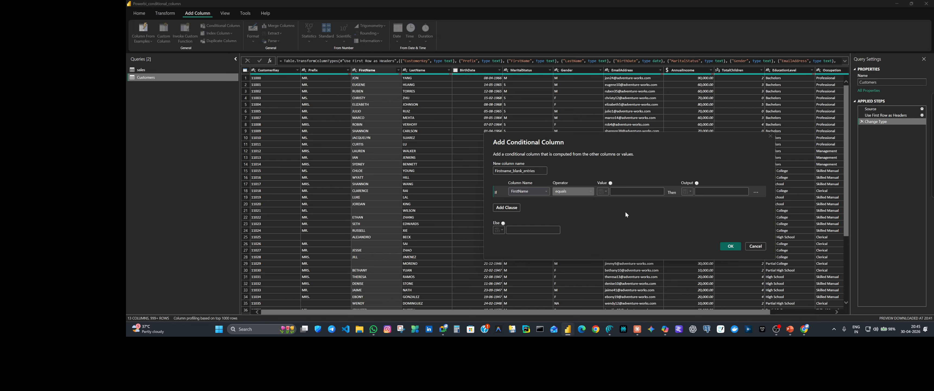
click(621, 191)
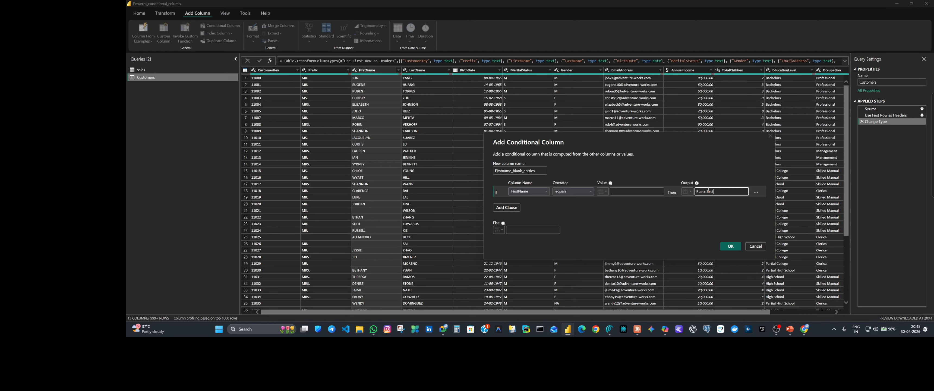
text(name)
- Set the Else output to No Blank Entries and create the conditional column
click(518, 230)
text(Not Blank Entries)
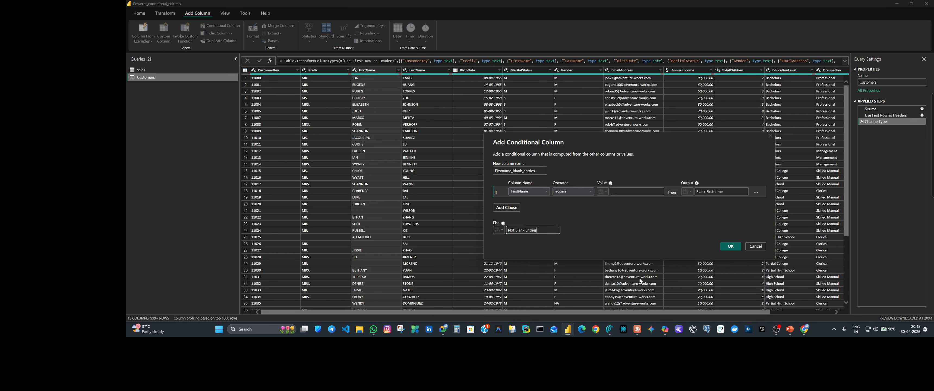
click(513, 233)
key(BackSpace)
click(731, 247)
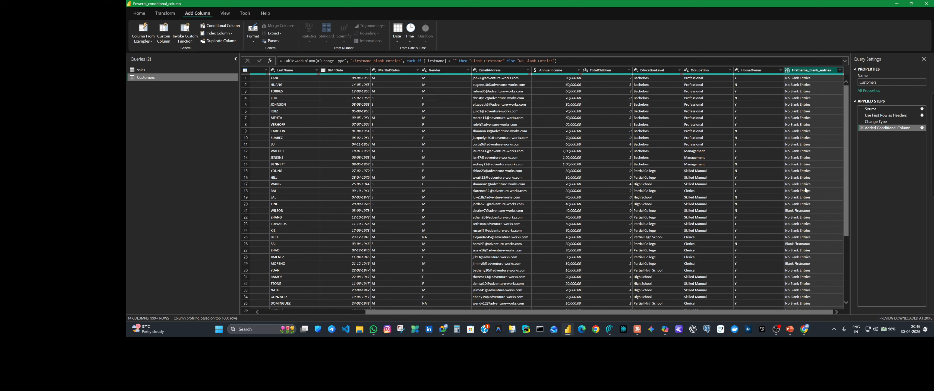
- Move the Firstname_blank_entries column to between the FirstName and LastName columns
right_click(807, 72)
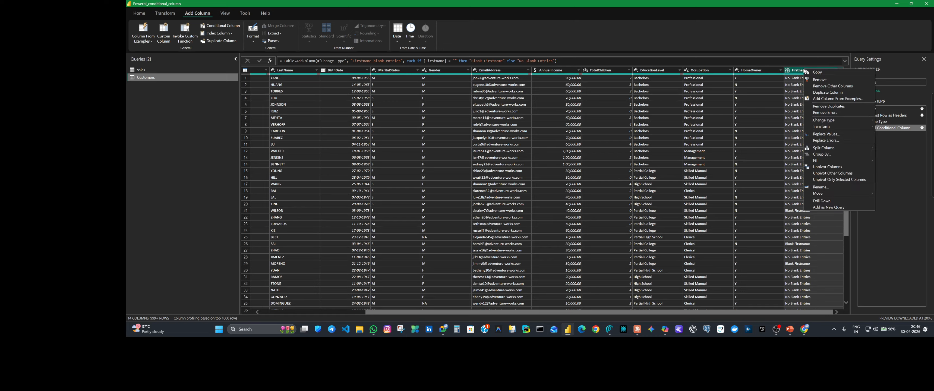
mouse_move(864, 193)
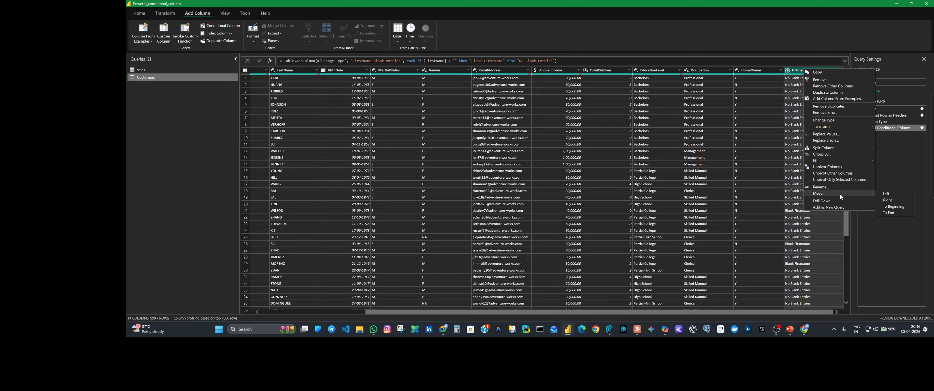
click(894, 206)
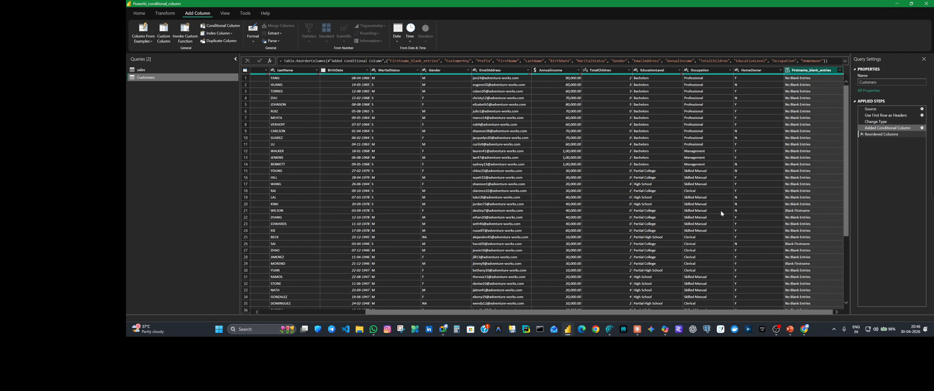
drag(274, 72, 459, 71)
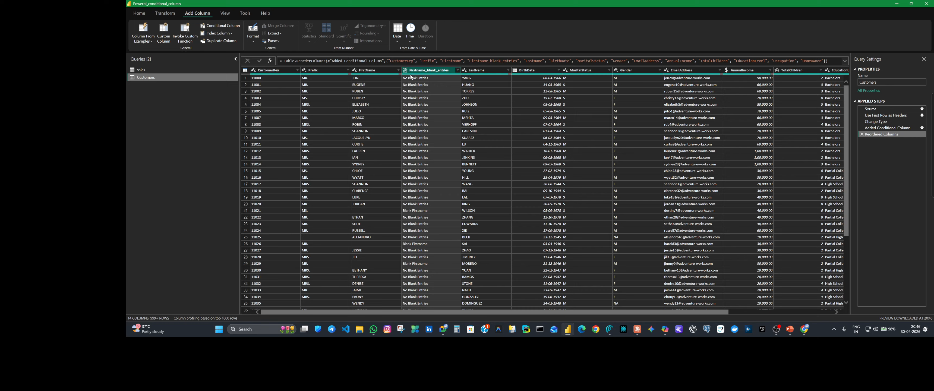
- Filter the Firstname_blank_entries column to show only the Blank Firstname rows
click(412, 210)
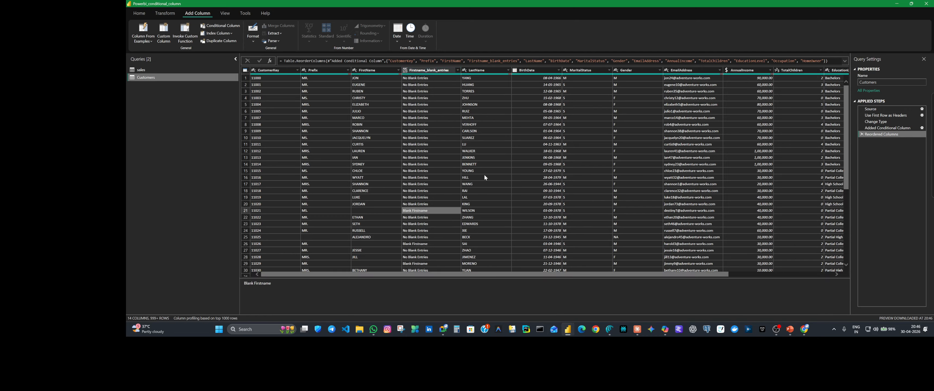
click(458, 70)
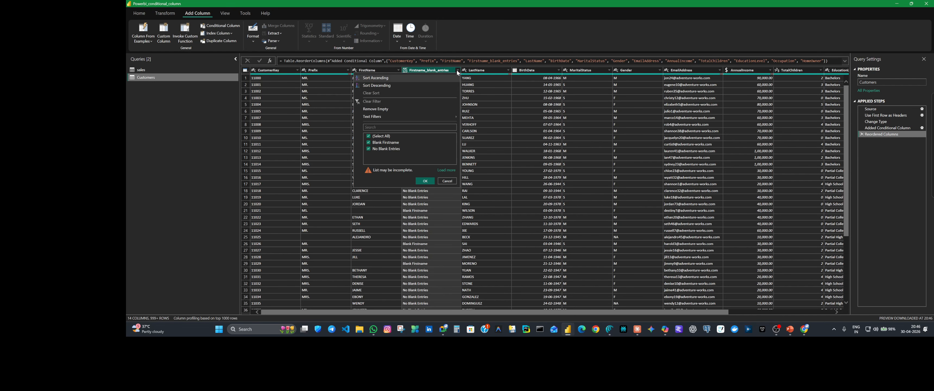
click(369, 137)
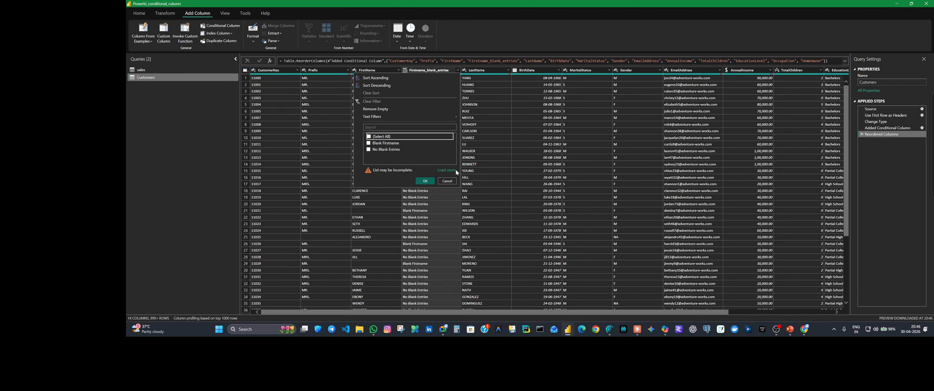
click(454, 170)
click(378, 136)
click(369, 137)
click(369, 150)
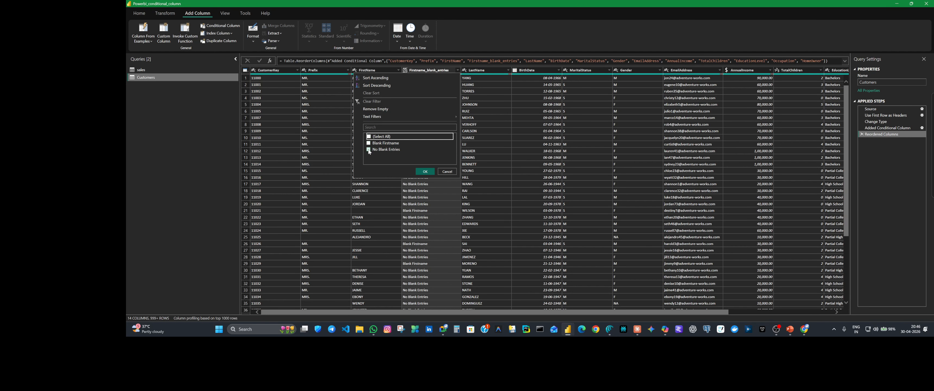
click(369, 143)
click(425, 171)
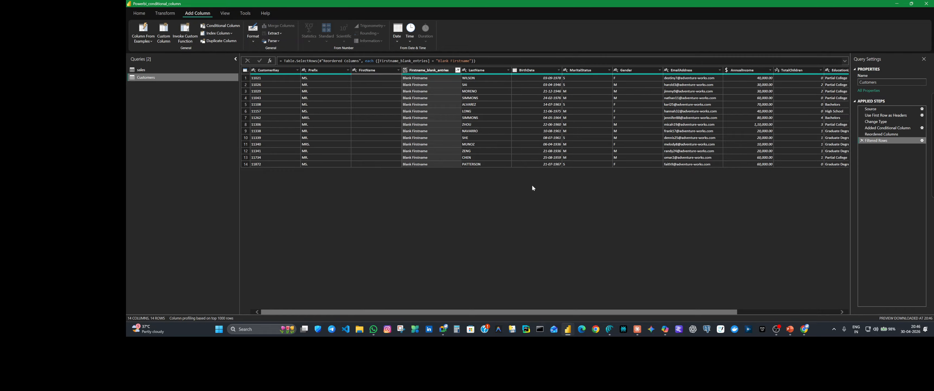
- Include the No Blank Entries rows again in the Firstname_blank_entries filter
click(457, 70)
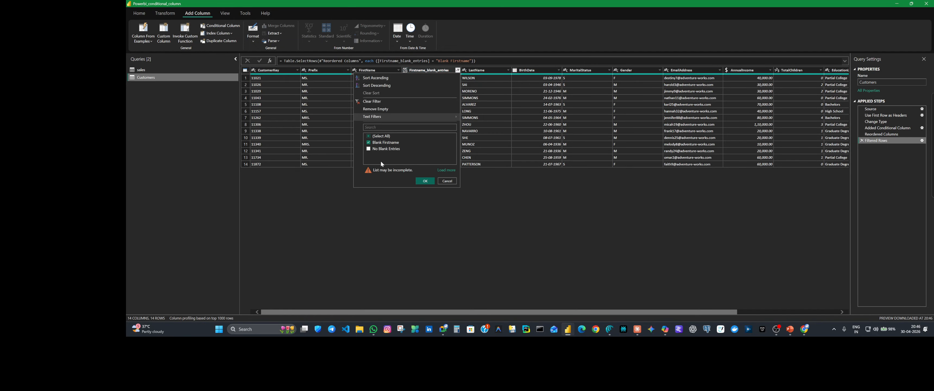
click(369, 149)
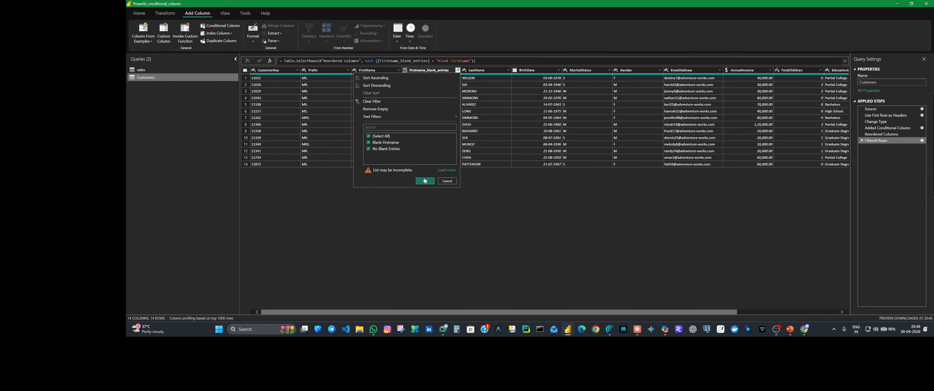
click(425, 181)
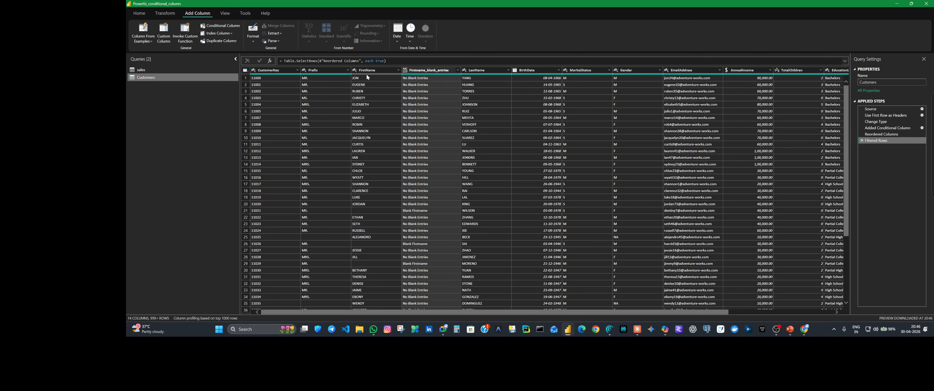
click(378, 71)
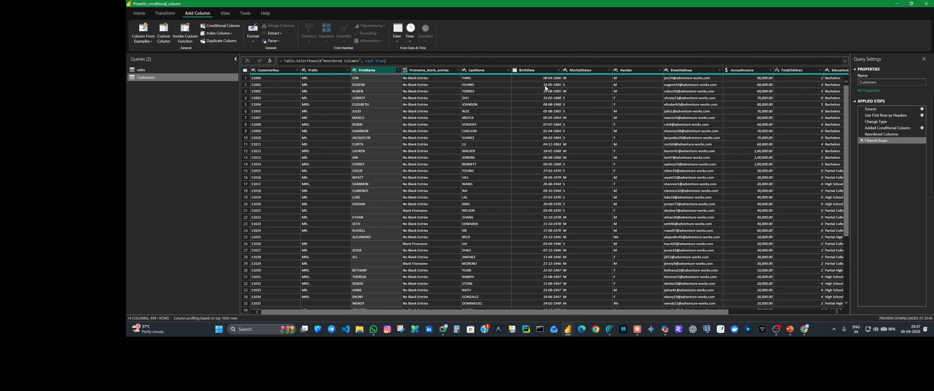
ctrl+click(480, 70)
click(370, 78)
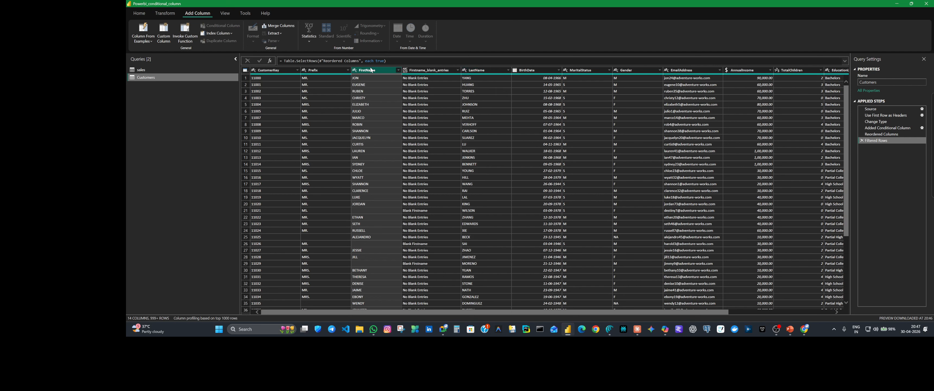
ctrl+click(488, 71)
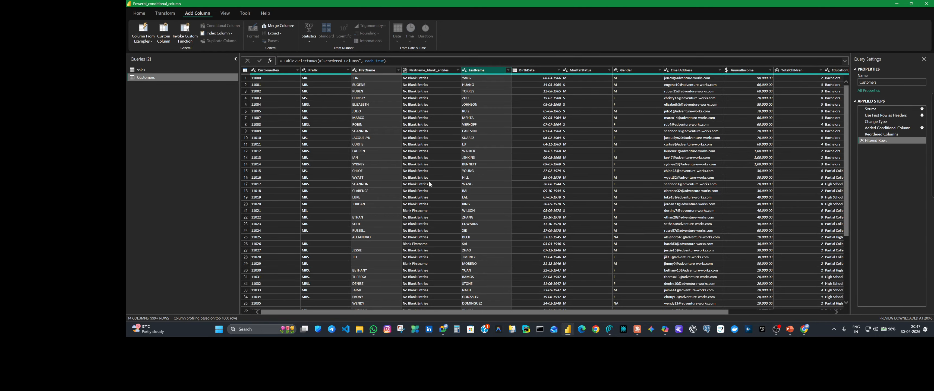
- Select the AnnualIncome column and start another conditional column named Income_Summary
drag(486, 311, 623, 314)
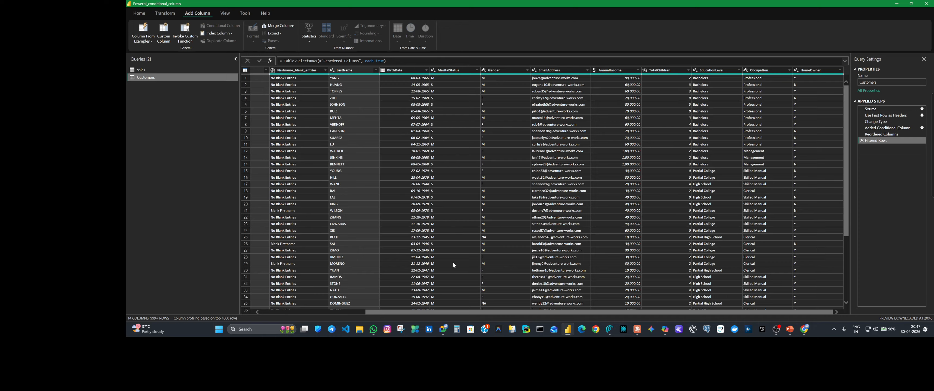
click(619, 71)
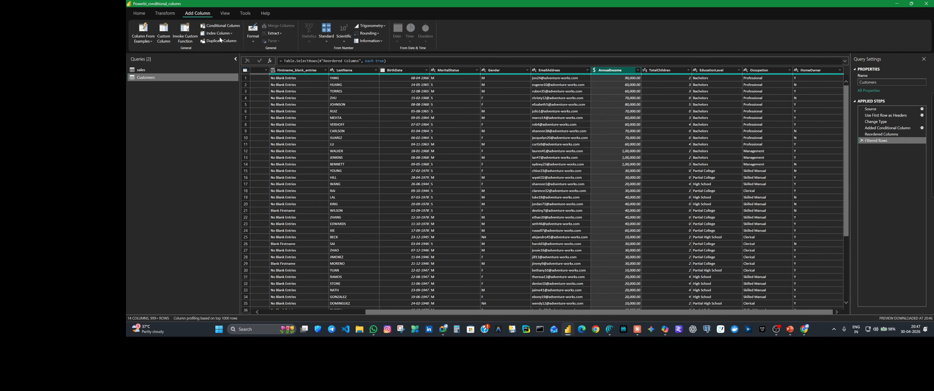
click(230, 25)
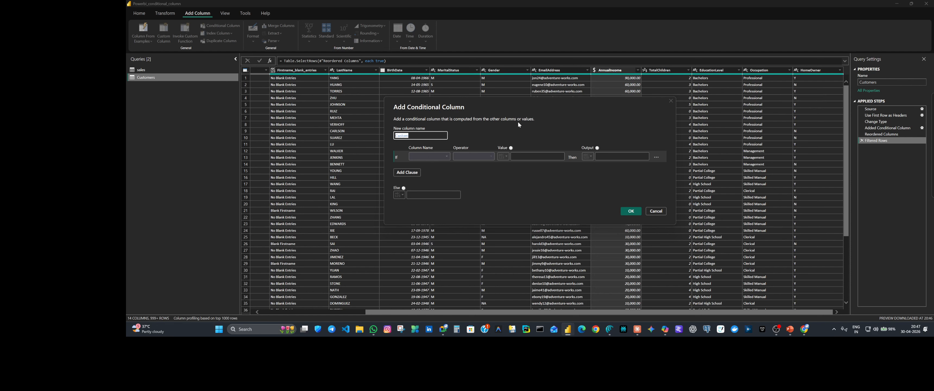
text(Anua)
key(BackSpace)
key(BackSpace)
key(BackSpace)
key(BackSpace)
text(Income_Summary)
- Set the first condition to output High Income Group when AnnualIncome is greater than 100000, and add an else-if clause
click(447, 157)
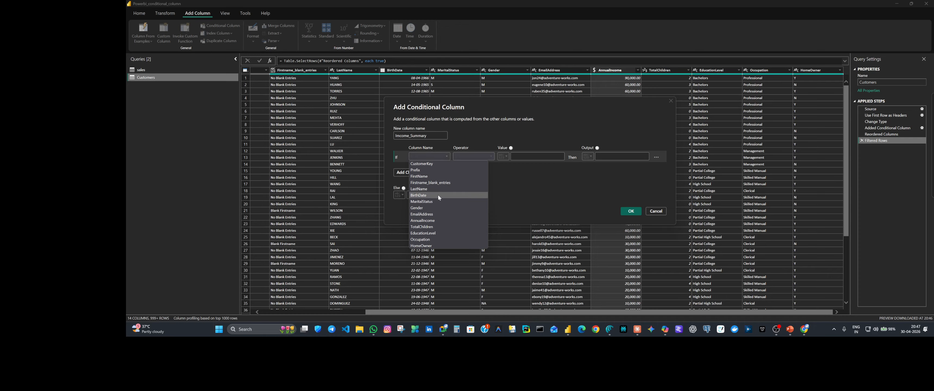
click(435, 220)
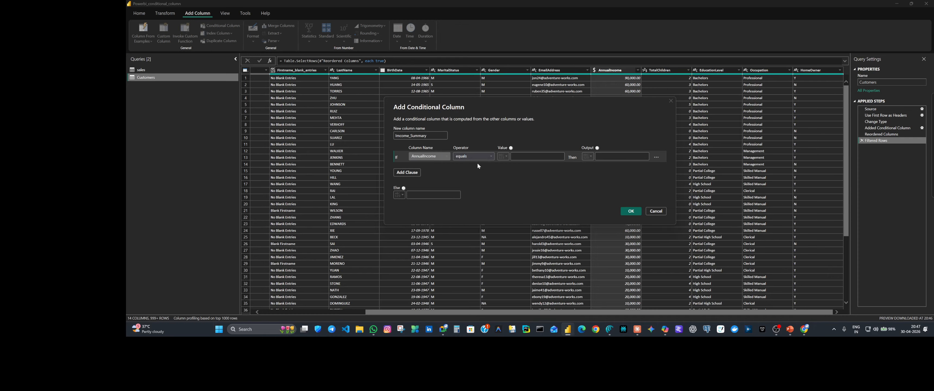
click(491, 157)
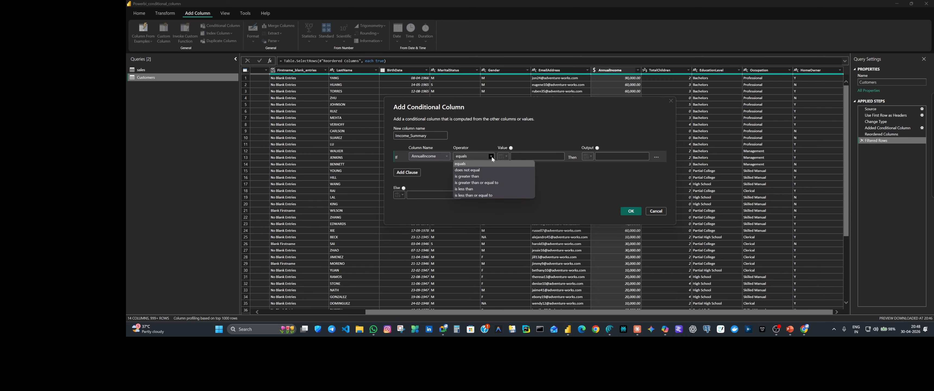
click(469, 176)
drag(588, 98, 471, 100)
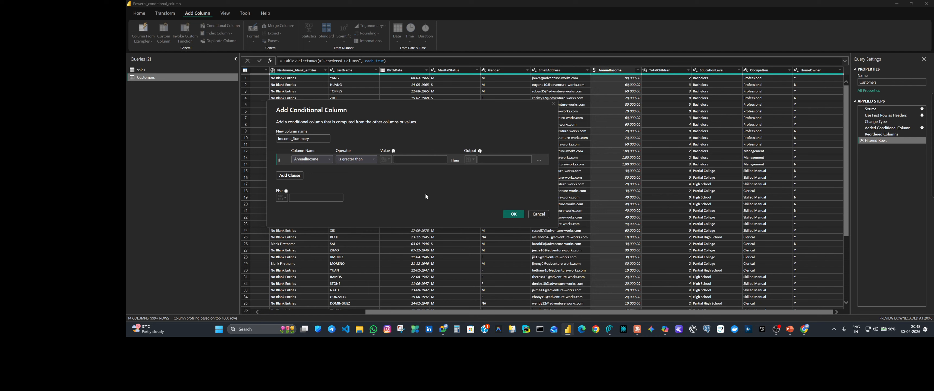
key(Tab)
text(100)
click(488, 161)
text(High Income Group)
click(295, 174)
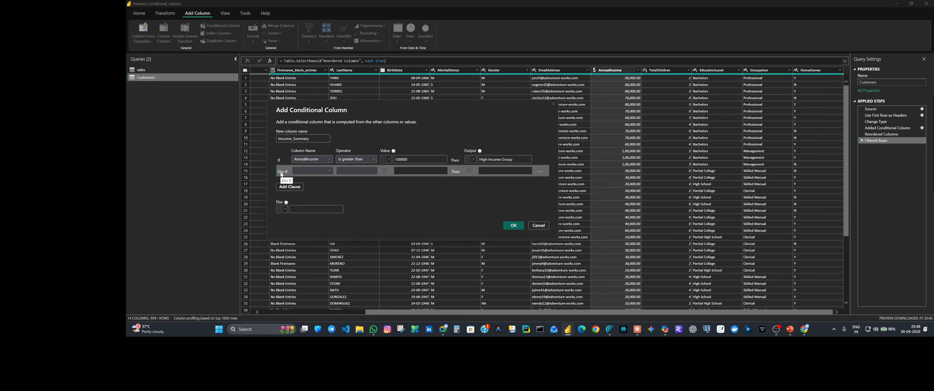
- Base the else-if clause on AnnualIncome with the operator is less than or equal to
click(330, 170)
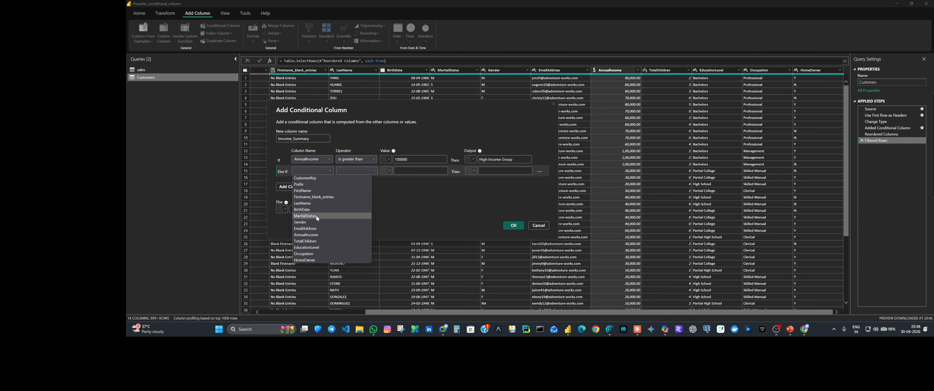
click(317, 235)
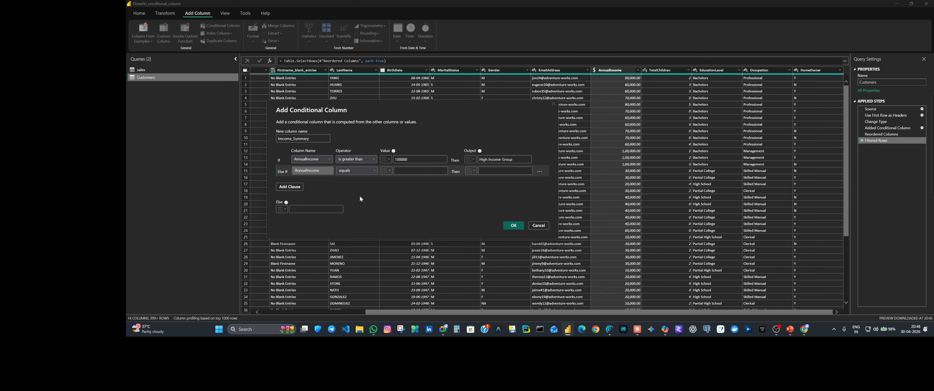
click(374, 171)
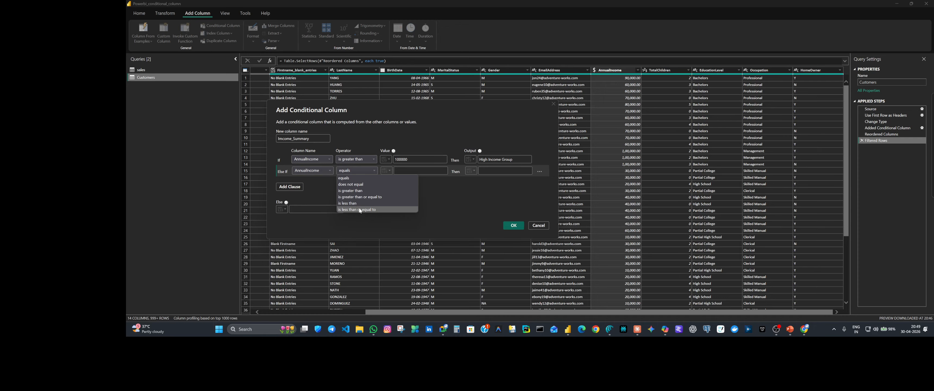
click(361, 197)
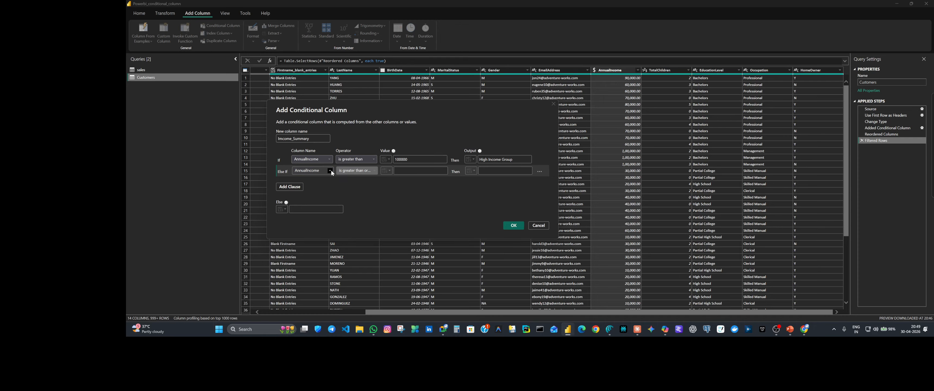
click(406, 172)
text(500)
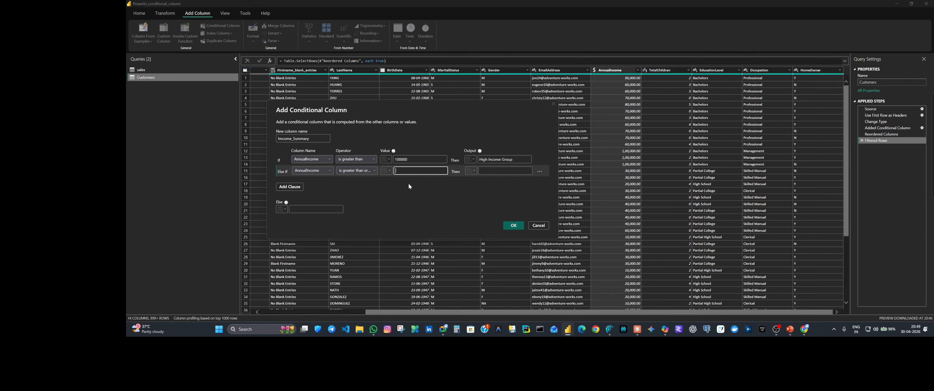
key(BackSpace)
key(BackSpace)
click(375, 165)
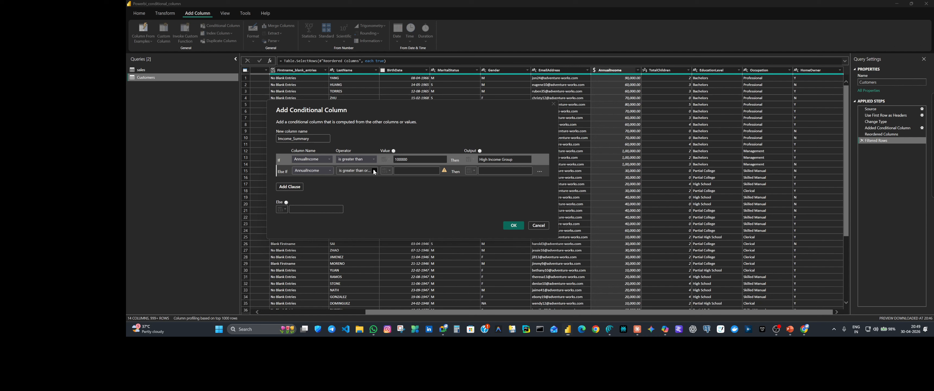
click(375, 170)
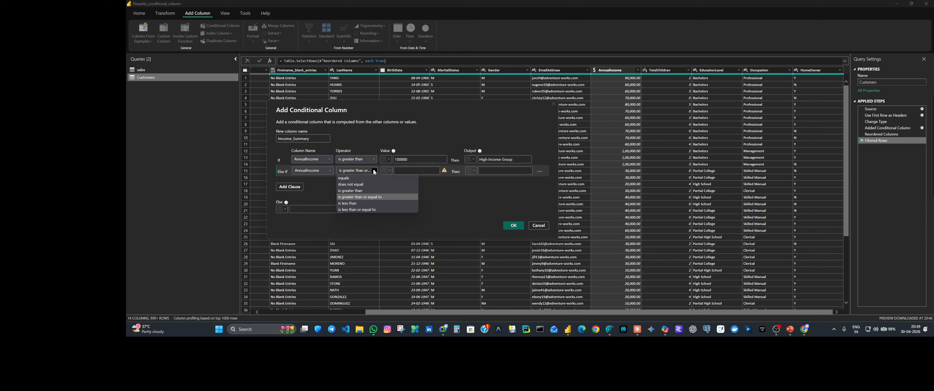
click(351, 209)
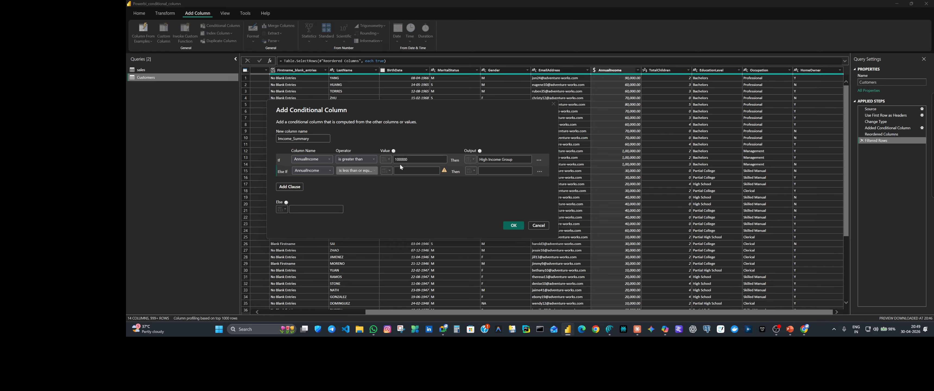
- Set the else-if comparison value to 50000 and its output to Middle Income Group
click(404, 171)
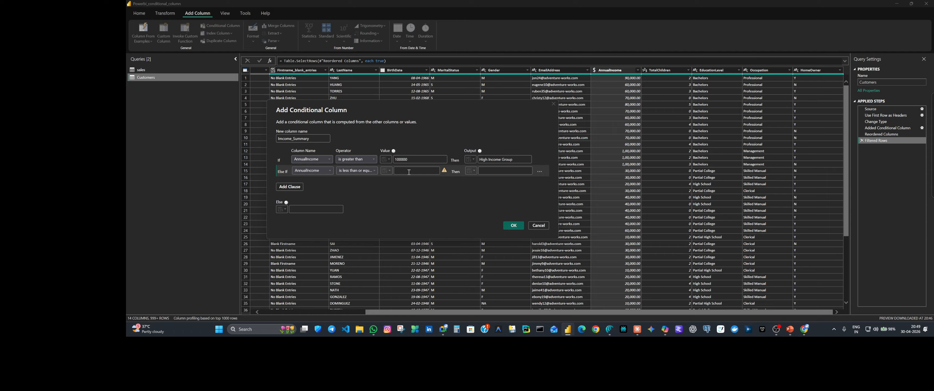
text(50000)
click(488, 171)
text(Middle Income Group)
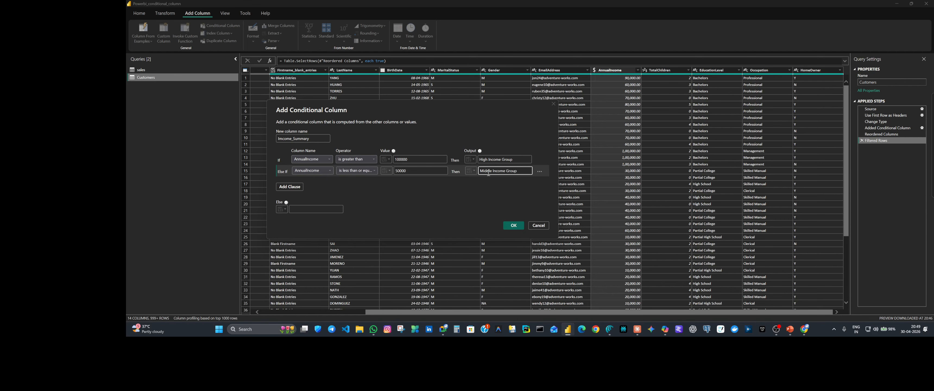
- Create the column with Low Income Group as the else output and place it directly after AnnualIncome
click(297, 211)
text(L)
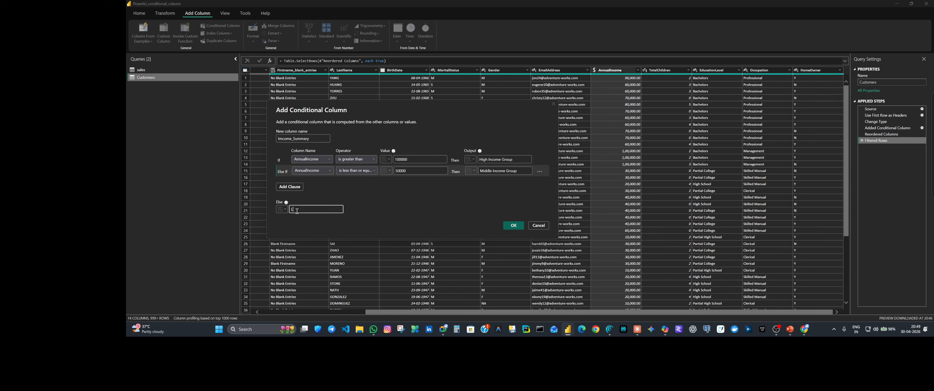
text(ow Income Group)
click(509, 226)
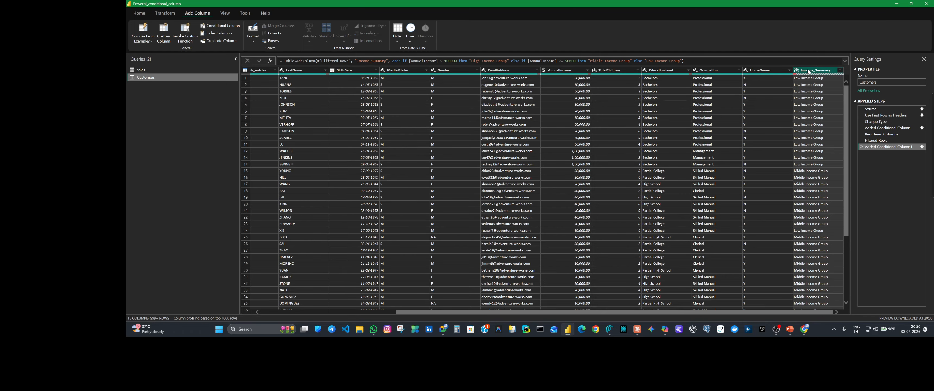
drag(810, 72, 600, 78)
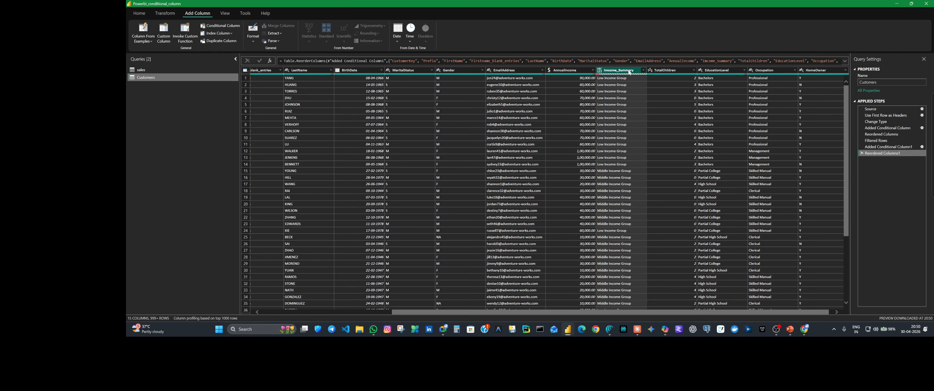
- Edit the Added Conditional Column1 step so the else-if clause uses the operator is greater than, and apply it
click(889, 147)
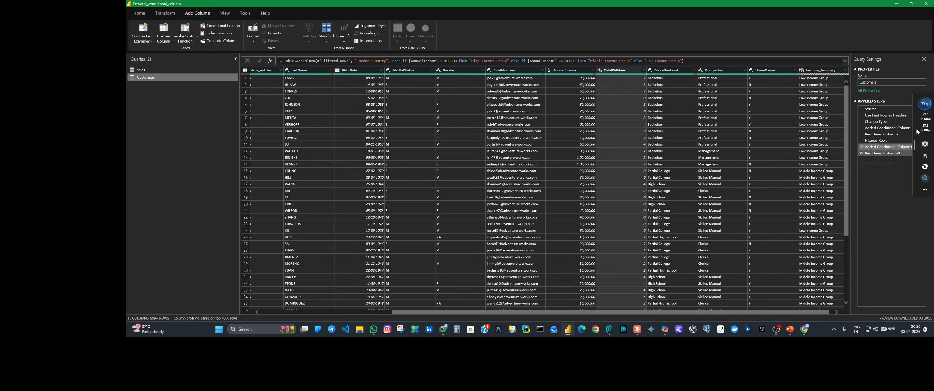
click(925, 105)
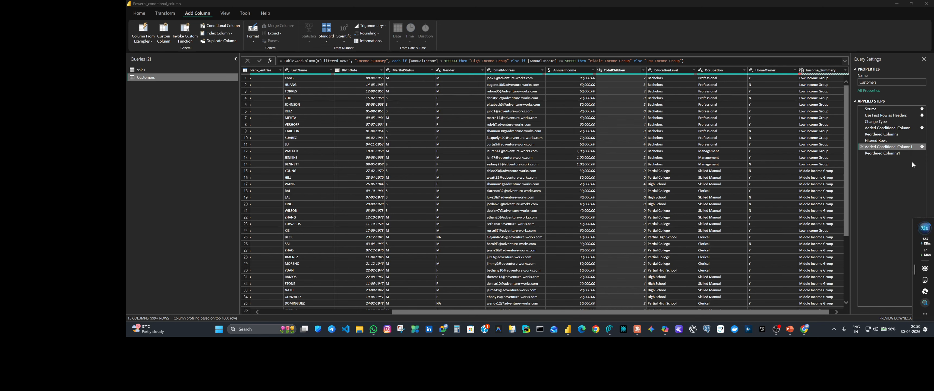
click(922, 147)
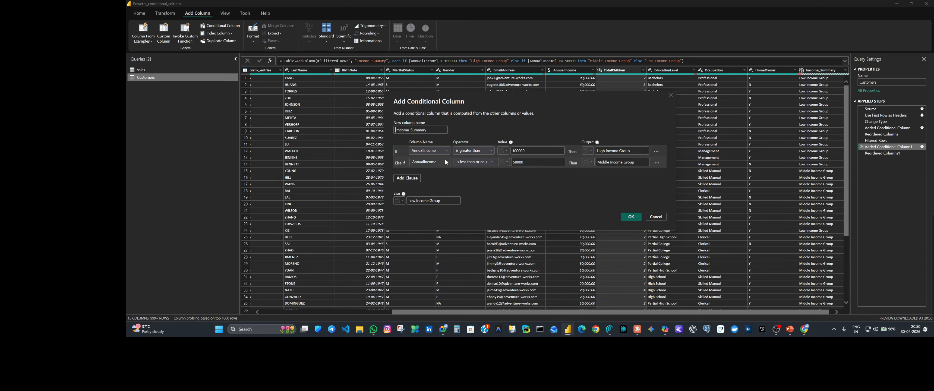
click(493, 162)
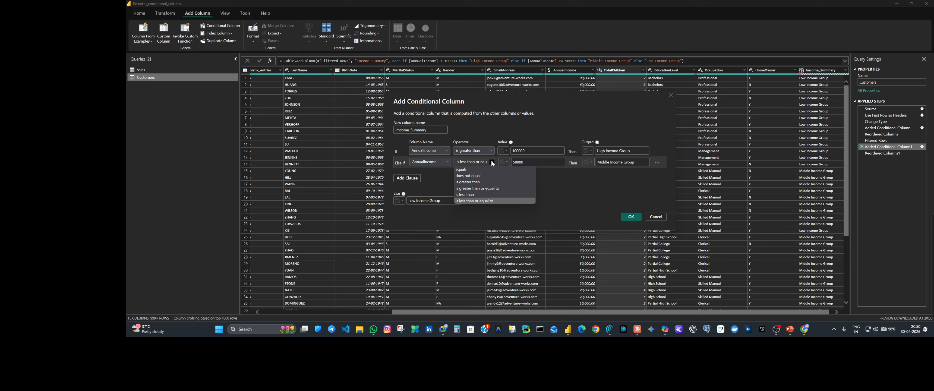
click(487, 182)
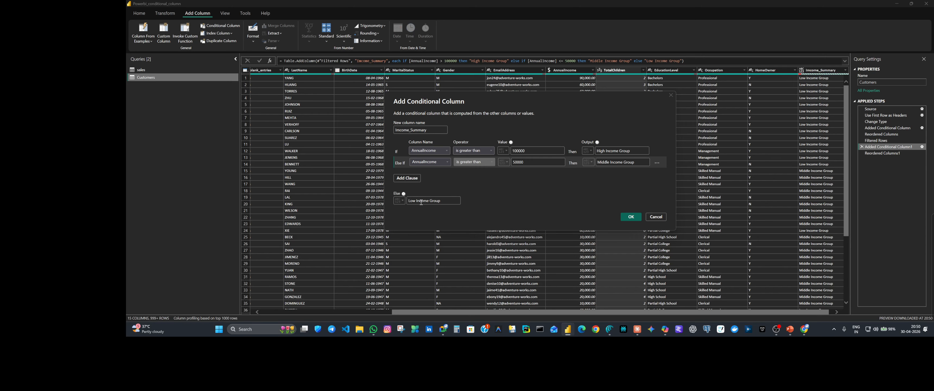
click(402, 200)
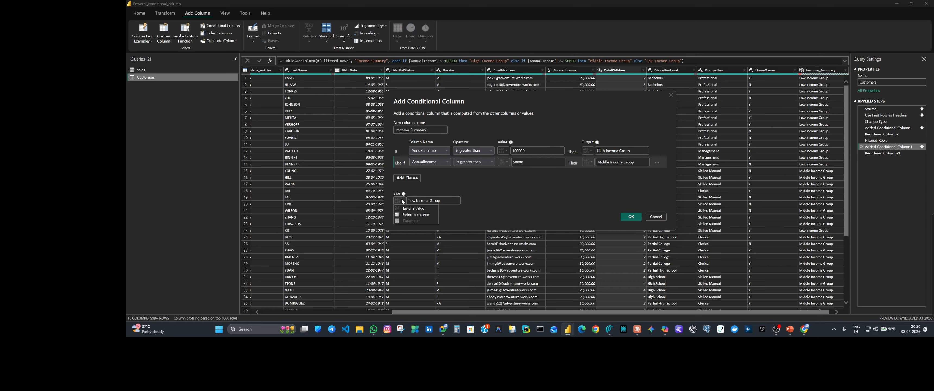
click(436, 183)
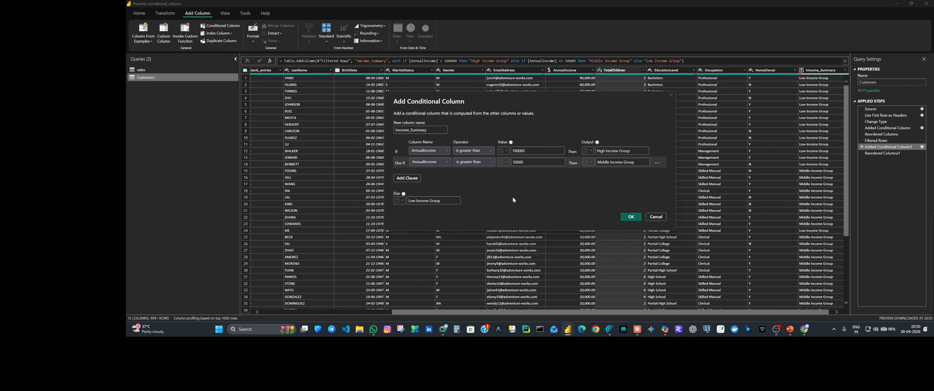
click(628, 218)
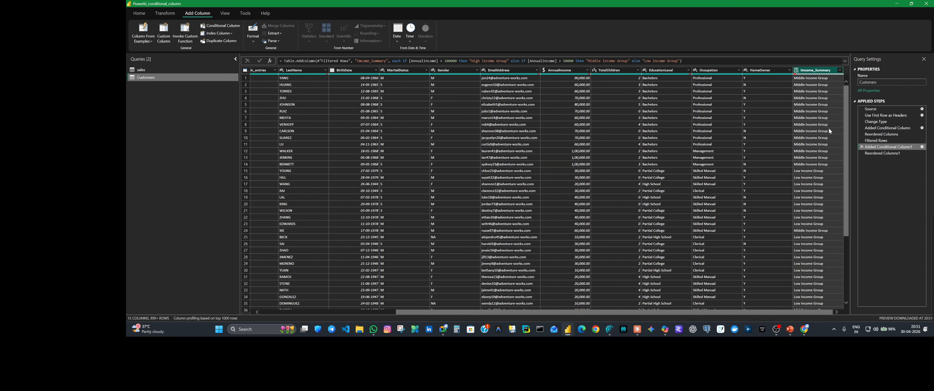
drag(808, 70, 601, 82)
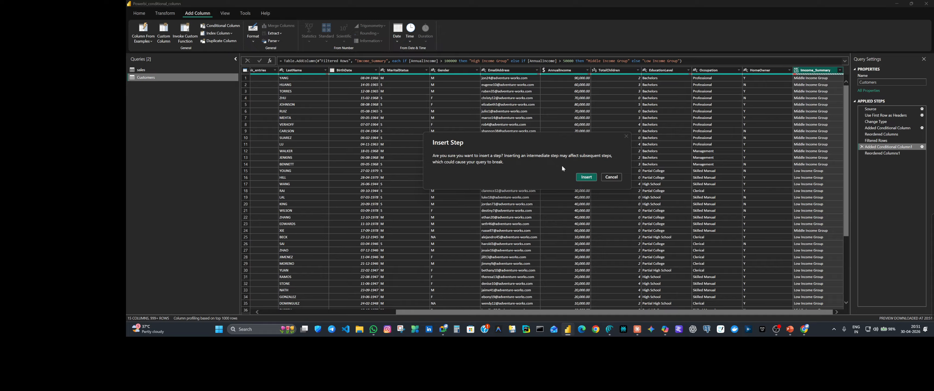
click(611, 177)
drag(818, 73, 608, 80)
click(611, 178)
click(613, 98)
drag(815, 72, 597, 77)
click(617, 178)
- Delete the Reordered Columns1 step, move Income_Summary directly after AnnualIncome again, and check its group values
drag(875, 153, 864, 155)
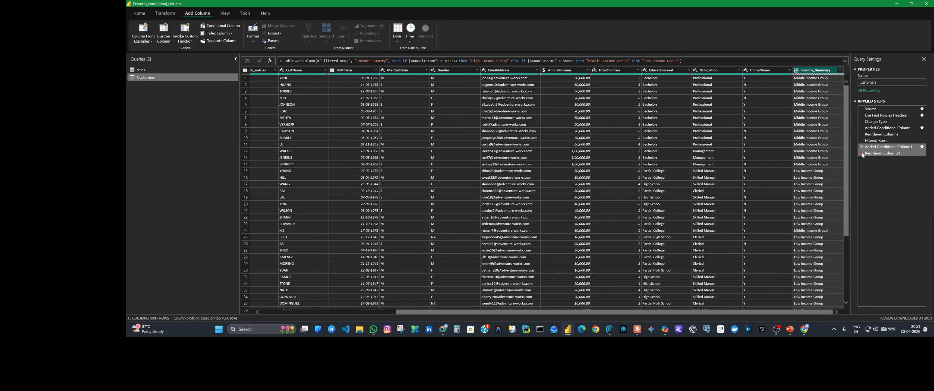
click(863, 153)
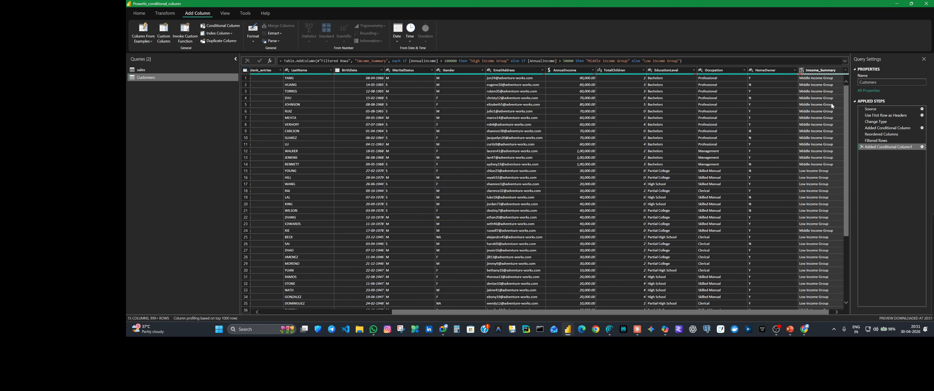
drag(821, 70, 607, 79)
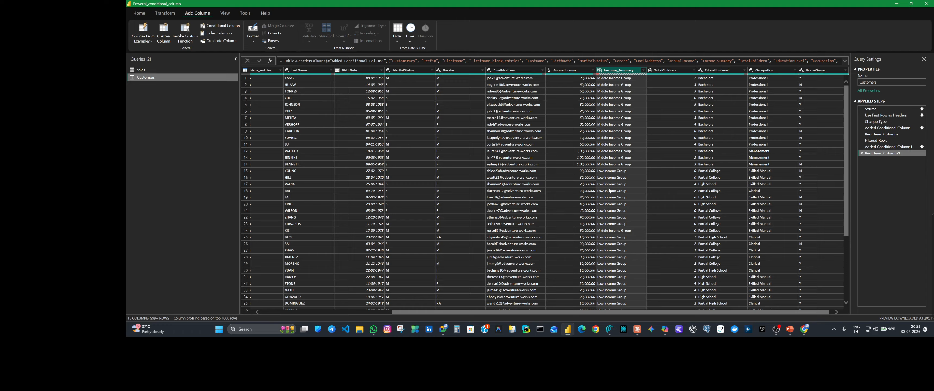
scroll(608, 255, down, 20)
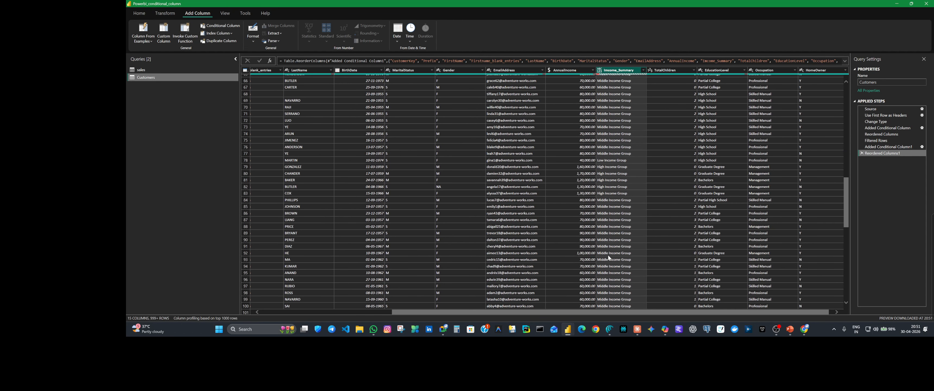
click(602, 173)
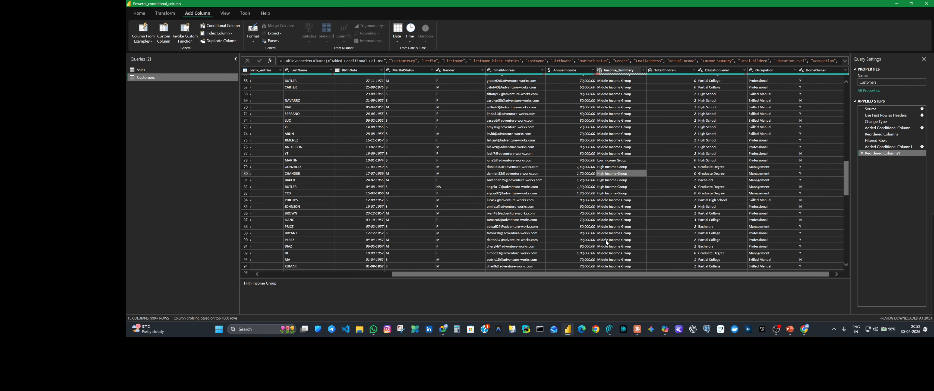
- Delete the latest column reorder step and set the Income_Summary else-if operator to is greater than or equal to
click(862, 154)
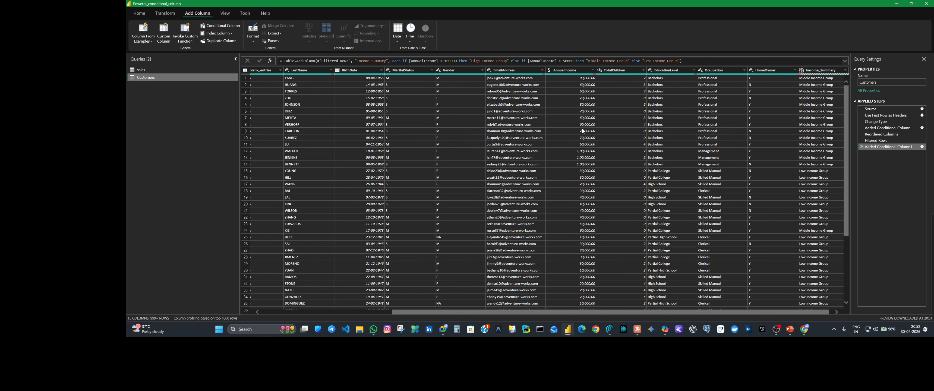
click(923, 147)
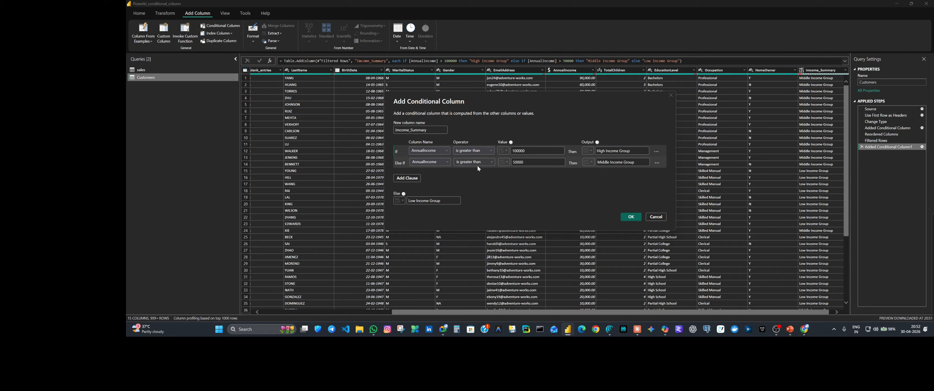
click(491, 163)
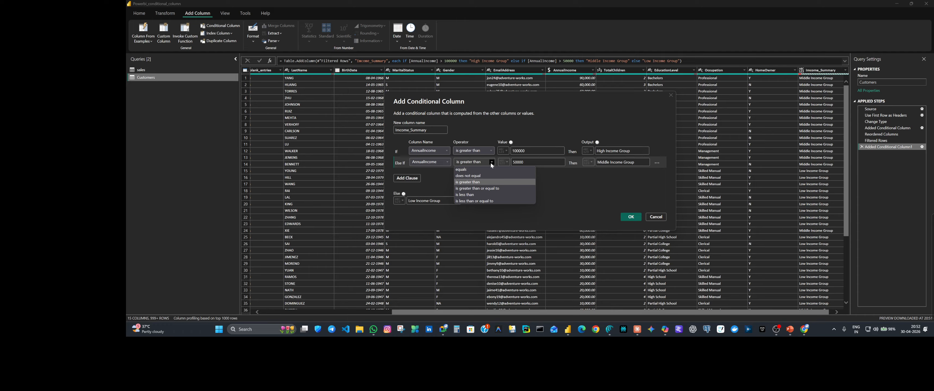
click(497, 189)
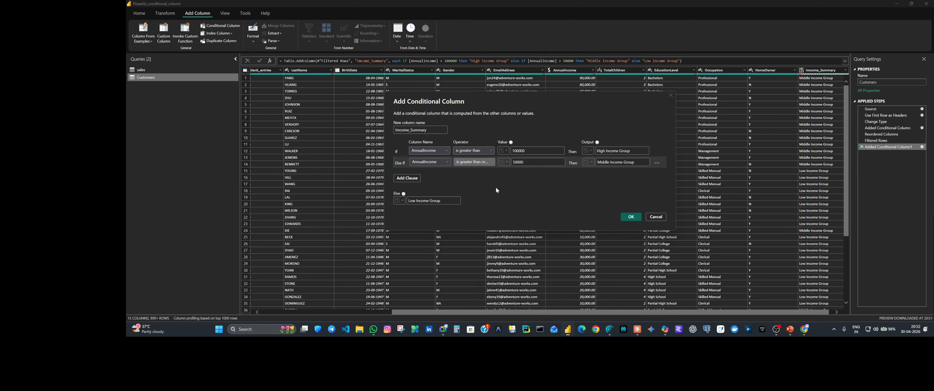
click(538, 161)
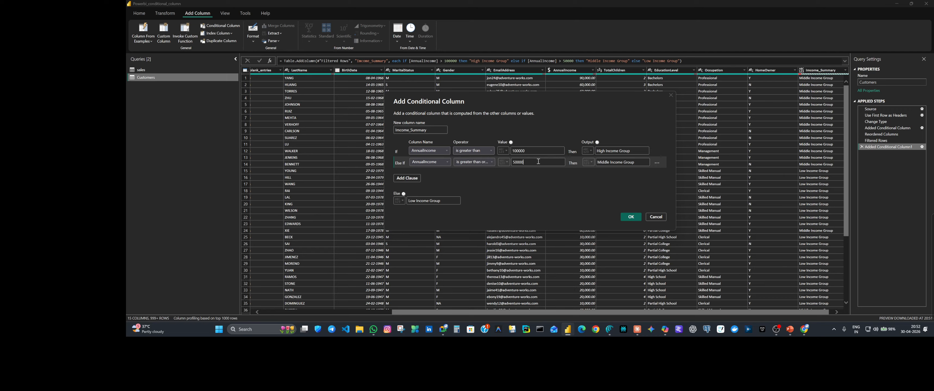
click(507, 163)
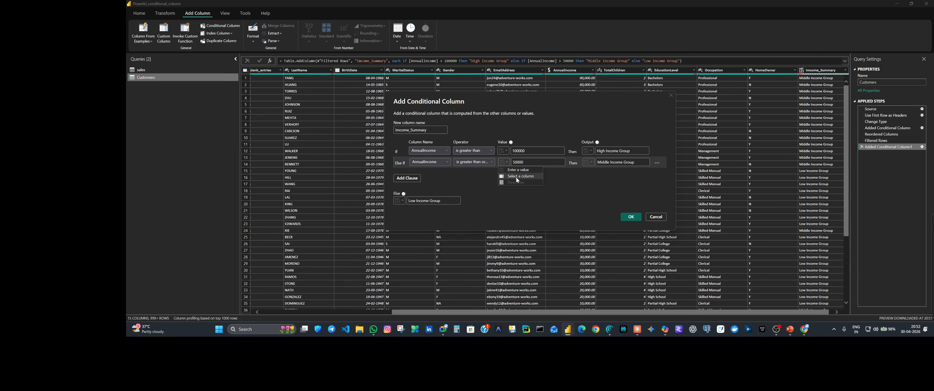
click(518, 176)
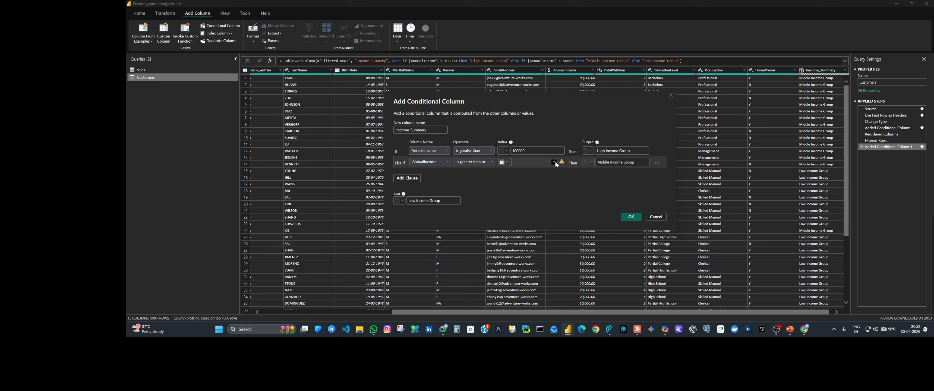
click(554, 162)
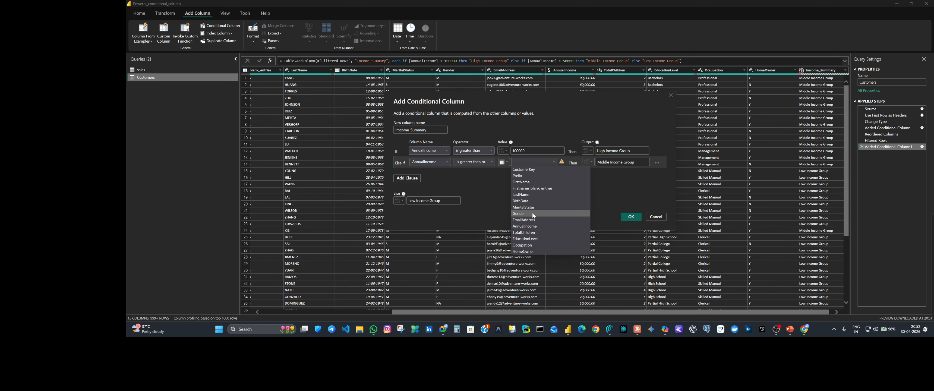
click(494, 191)
click(506, 162)
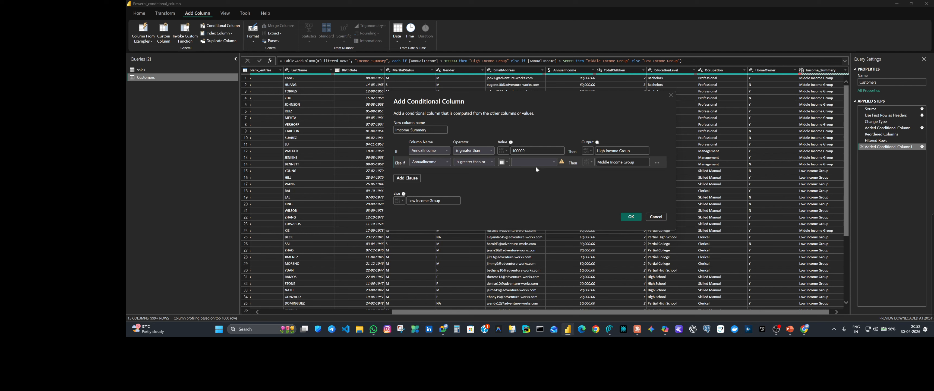
click(506, 169)
text(50000)
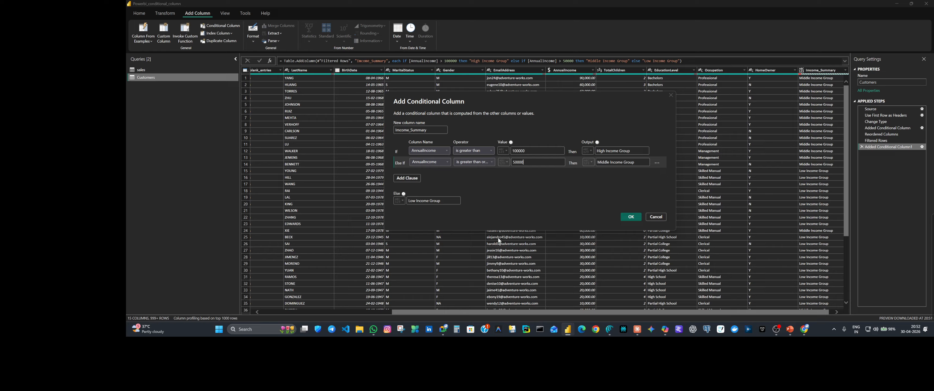
- Change the else-if clause so it tests whether AnnualIncome is less than 100000
click(492, 162)
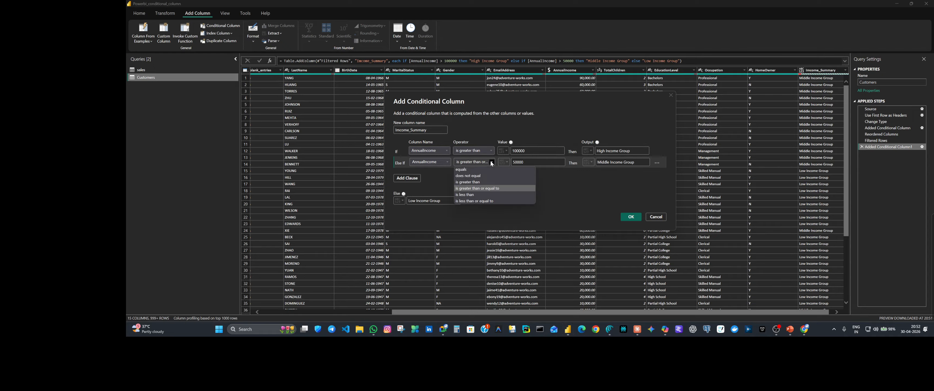
click(466, 194)
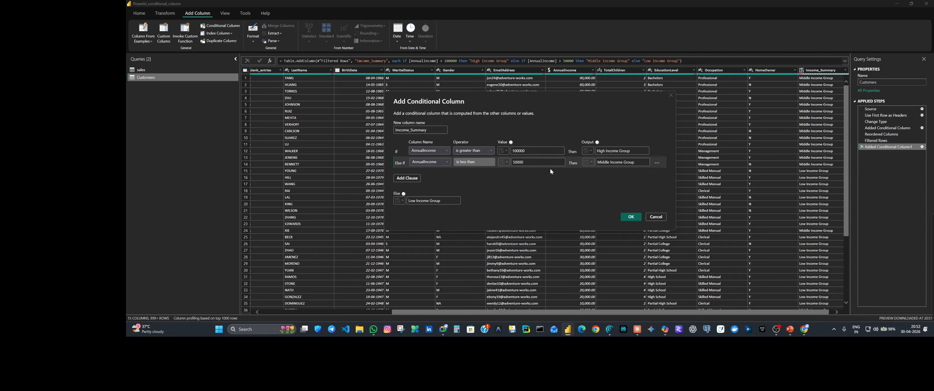
drag(526, 162, 509, 161)
text(100)
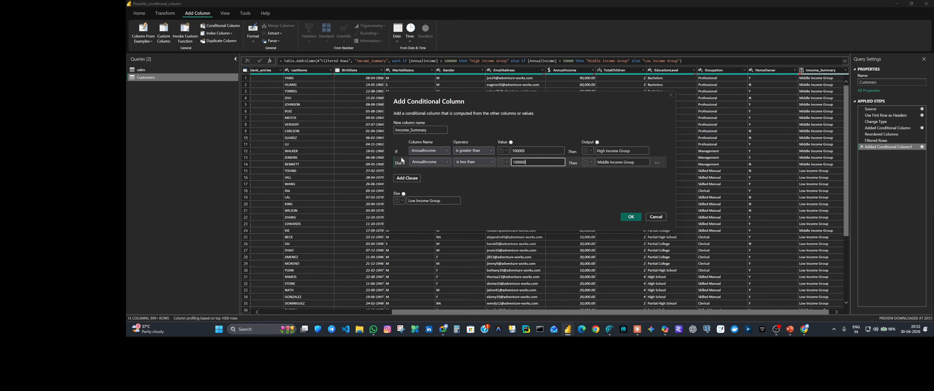
- Add a second else-if clause testing whether AnnualIncome is less than 50000
click(407, 179)
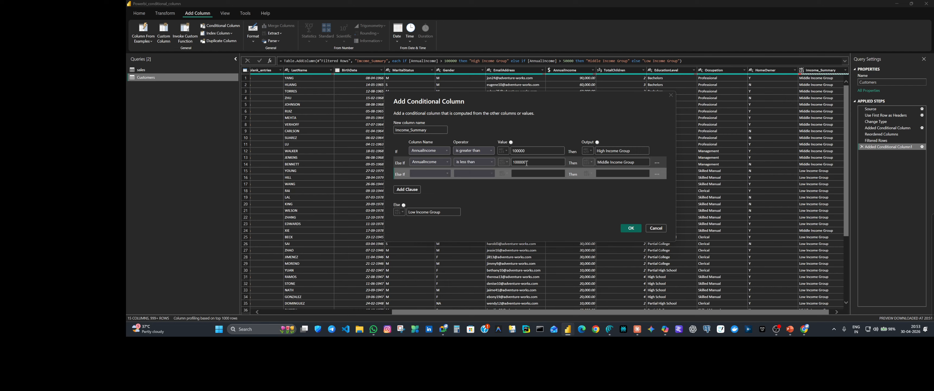
click(448, 173)
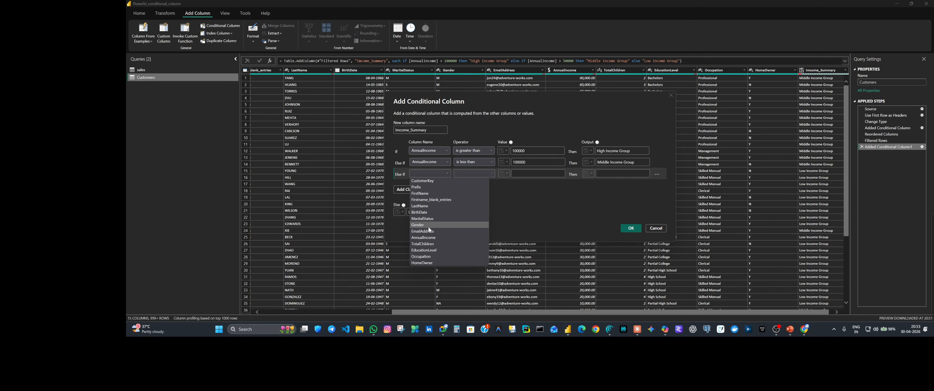
click(423, 237)
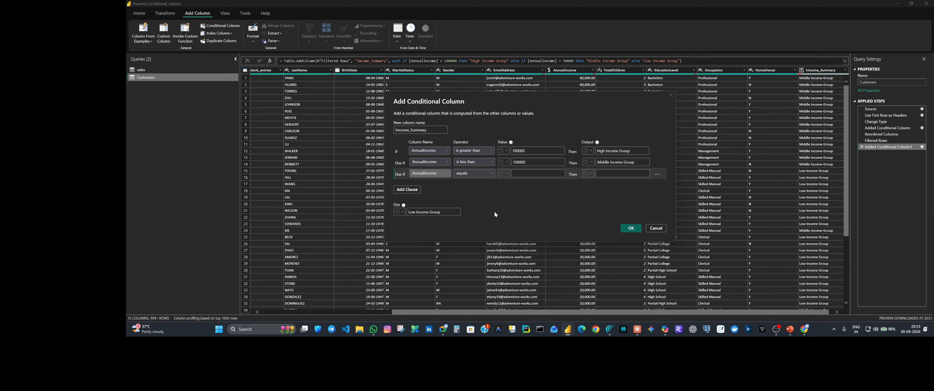
click(489, 172)
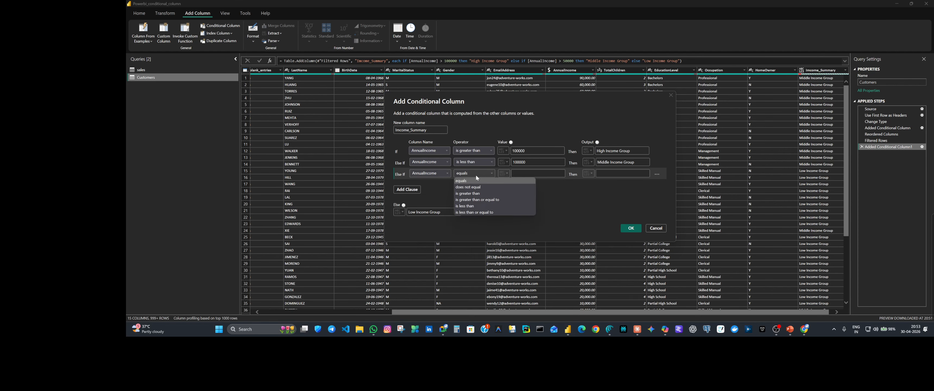
click(471, 209)
click(526, 173)
text(50000)
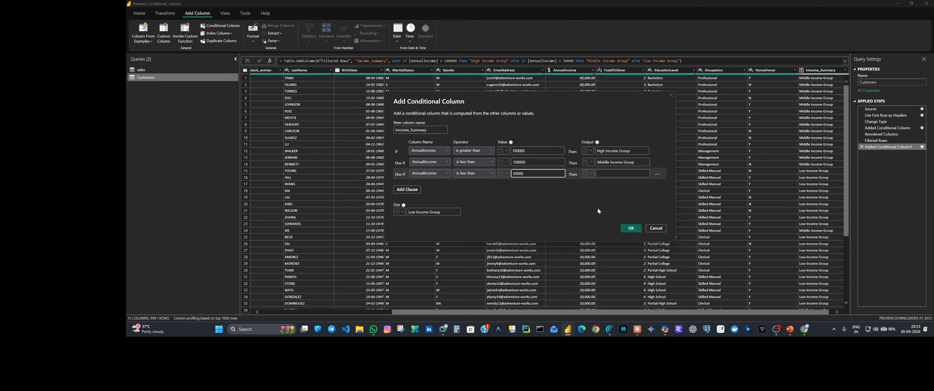
- Move the Low Income Group text from the else output to the second else-if clause's output and apply the changes
drag(442, 212, 400, 214)
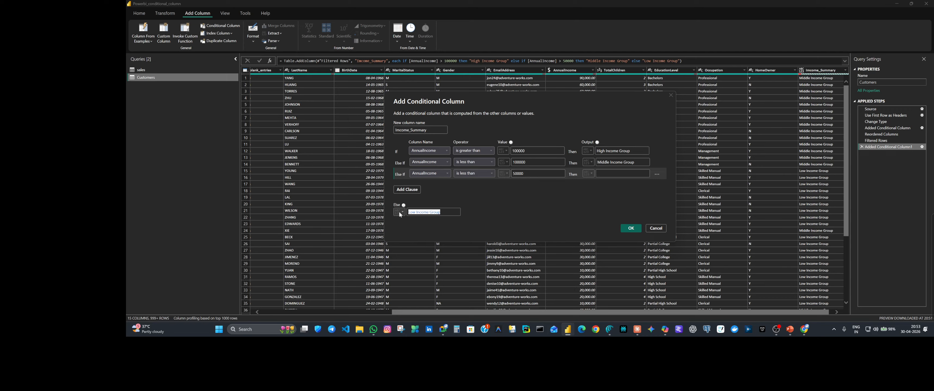
key(ctrl+x)
click(622, 173)
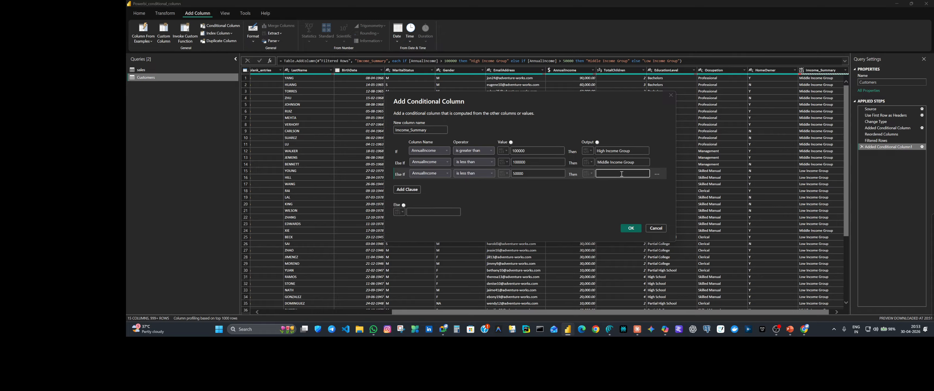
key(ctrl+v)
click(636, 230)
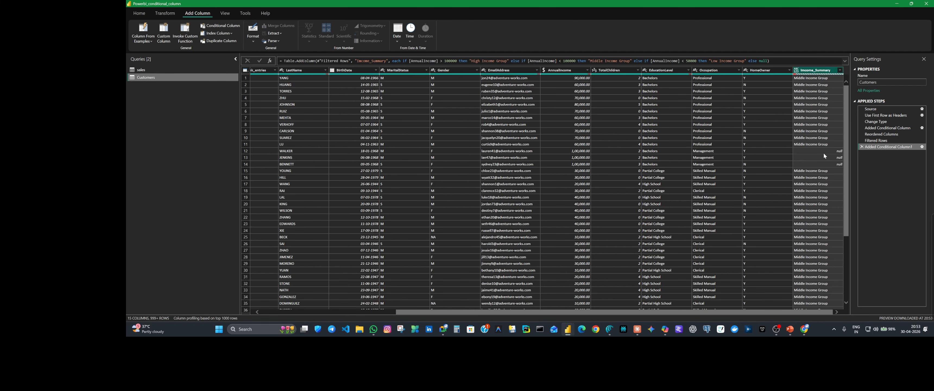
- Edit the Added Conditional Column1 step so the Middle Income Group clause compares against 99999, and apply it
click(818, 152)
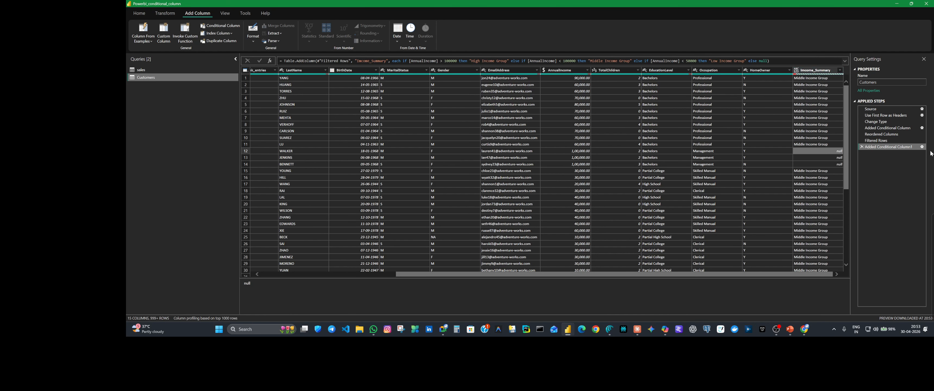
click(923, 147)
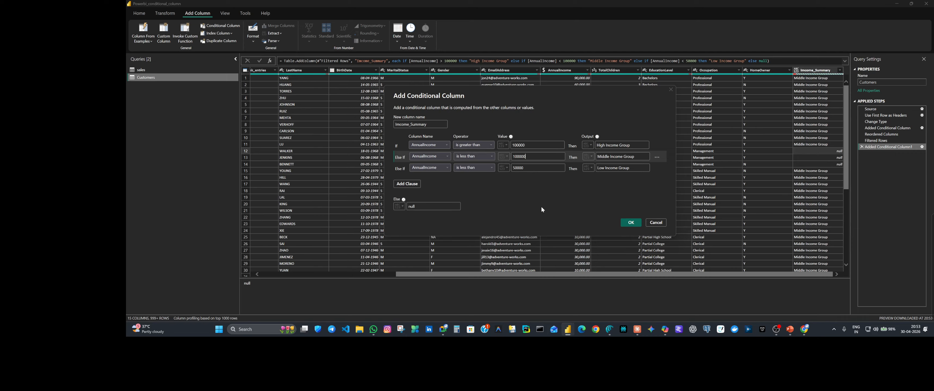
key(BackSpace)
key(BackSpace)
key(BackSpace)
key(BackSpace)
key(BackSpace)
key(BackSpace)
text(99)
click(549, 197)
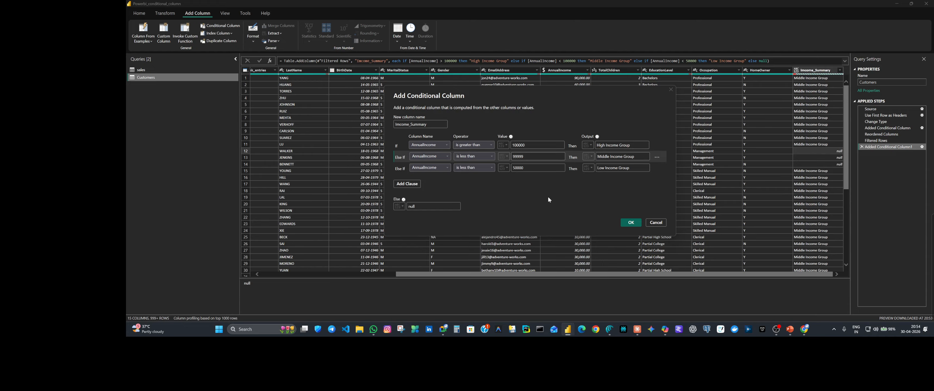
click(627, 223)
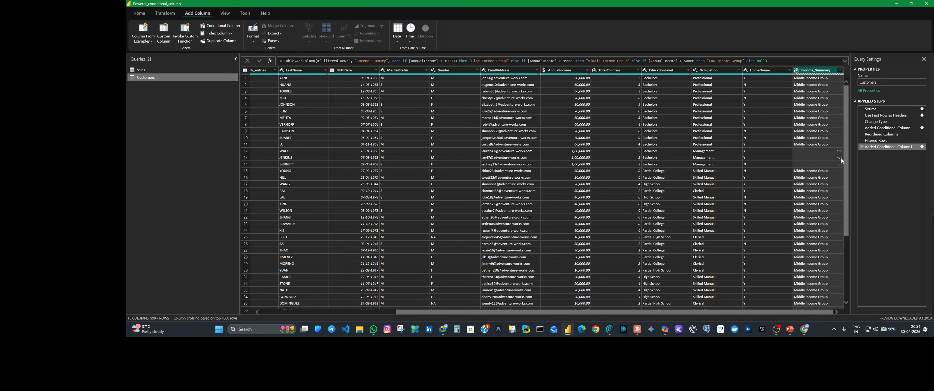
- Edit the Added Conditional Column1 step again and delete both else-if clauses, leaving only the High Income Group condition
click(922, 148)
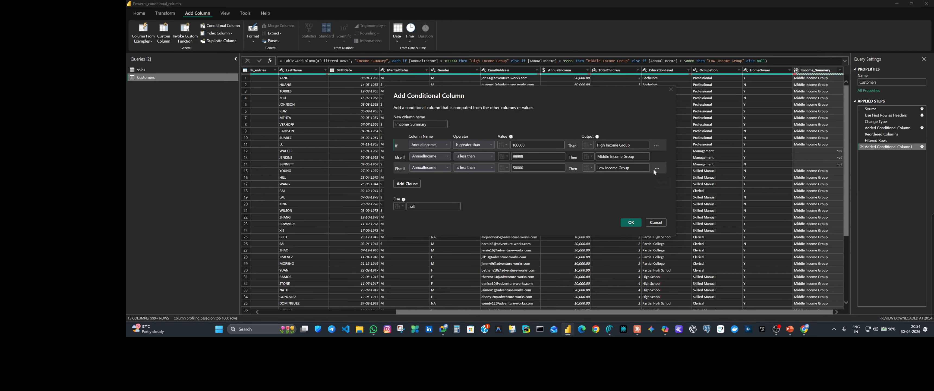
click(657, 168)
click(667, 176)
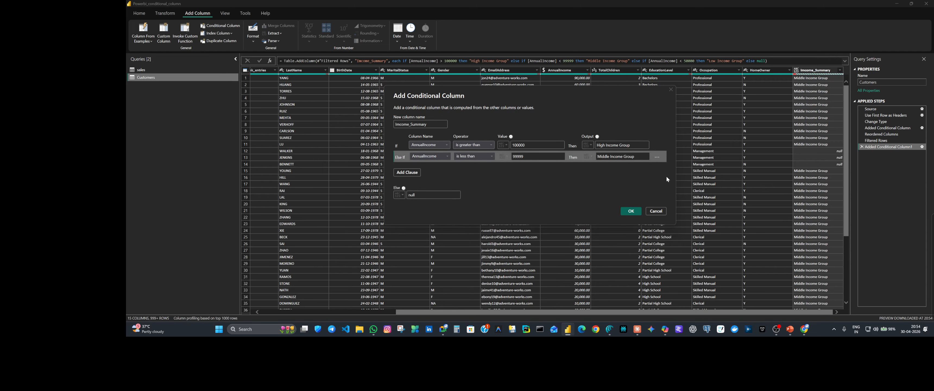
click(657, 158)
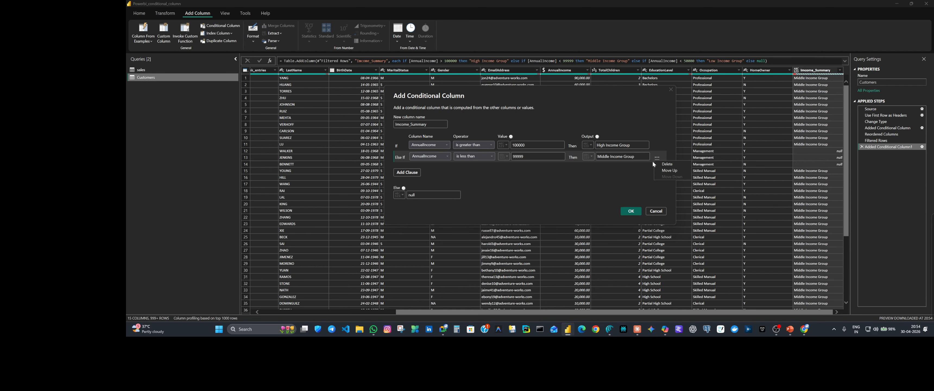
click(667, 164)
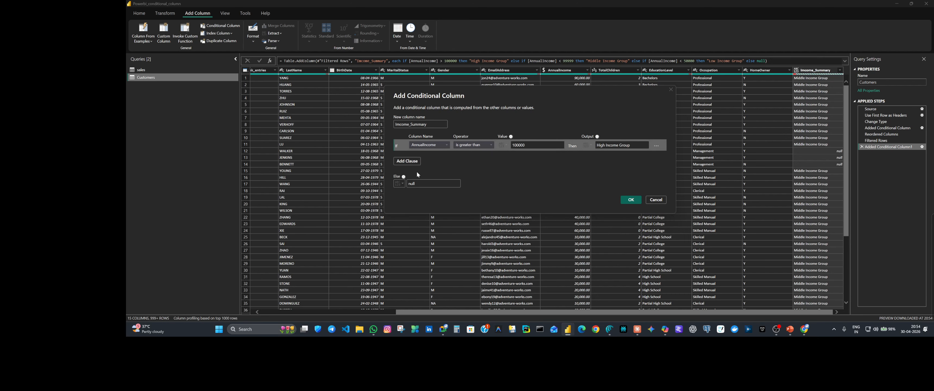
- Add an else-if clause testing whether AnnualIncome is less than 100000, and clear the null else output
click(413, 161)
click(438, 158)
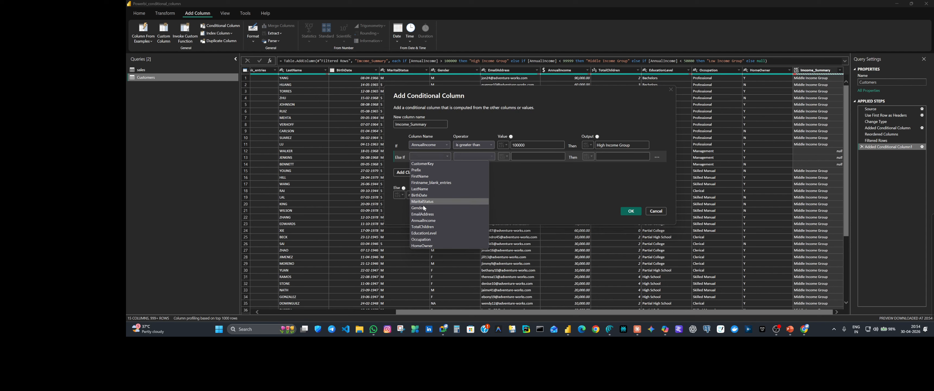
click(425, 220)
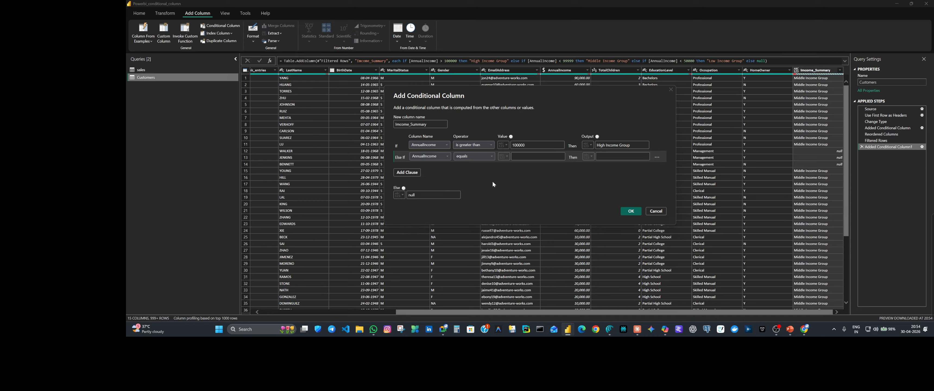
drag(435, 199, 397, 198)
key(BackSpace)
click(483, 195)
click(491, 156)
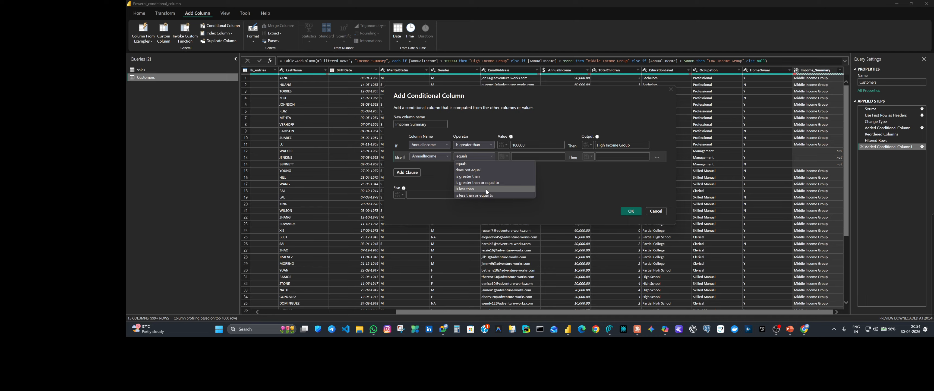
click(503, 190)
click(522, 158)
text(100000)
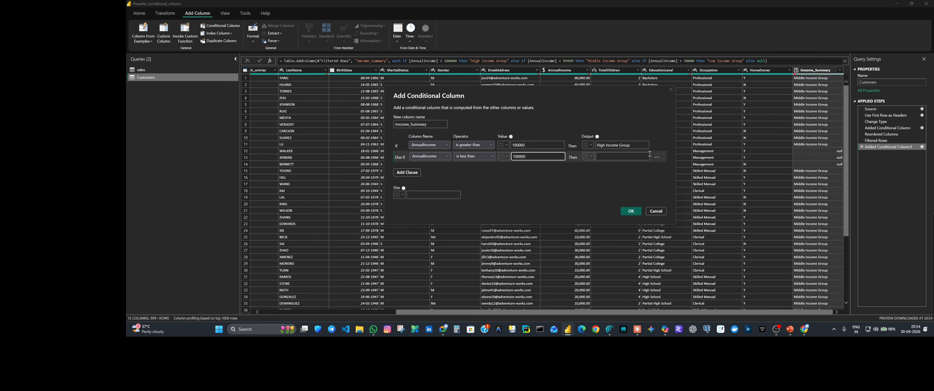
- Set the else-if clause's output to Middle Income Group and apply the conditional column
drag(638, 147, 572, 149)
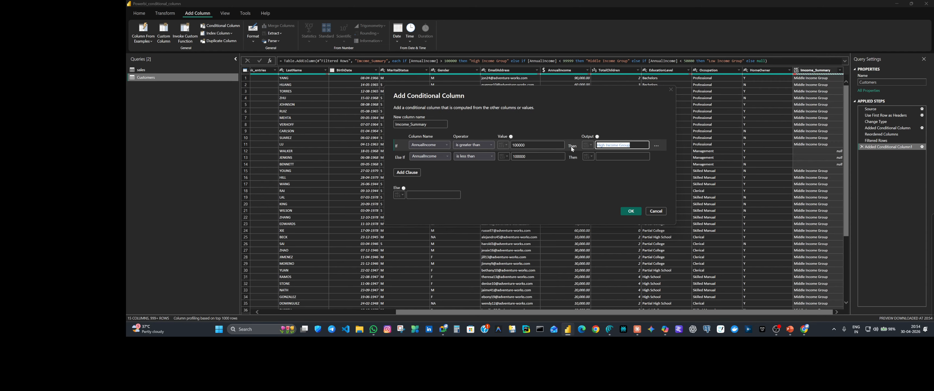
click(605, 157)
key(ctrl+v)
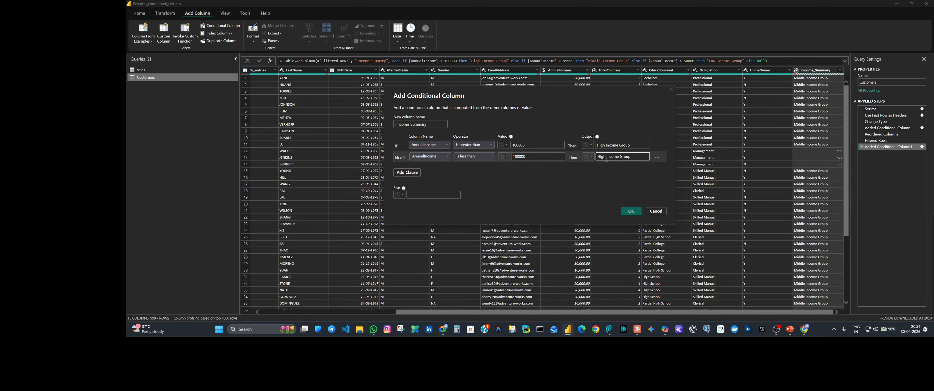
drag(606, 157, 581, 155)
text(Middle)
click(631, 211)
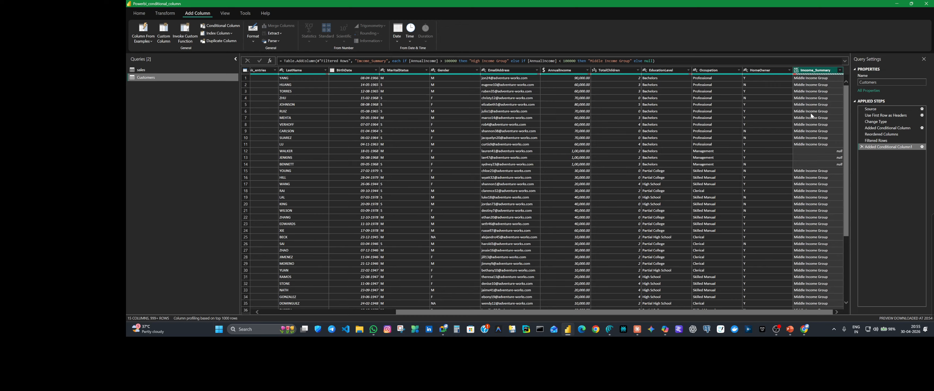
- Edit the Added Conditional Column1 step, clearing the else output and deleting the Middle Income Group else-if clause
click(573, 153)
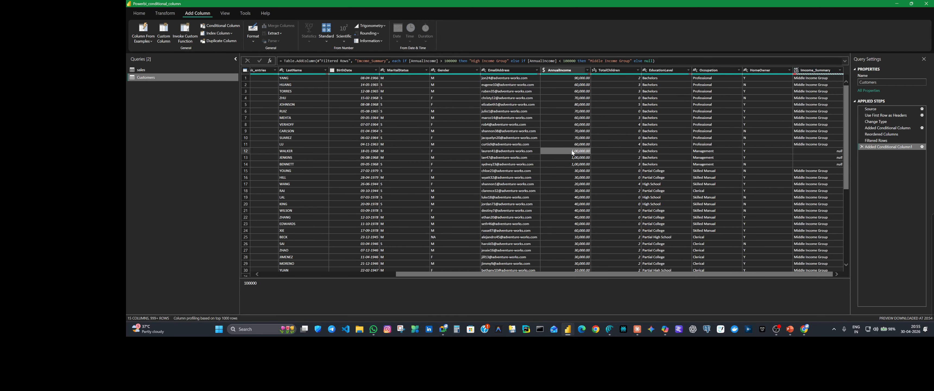
click(922, 147)
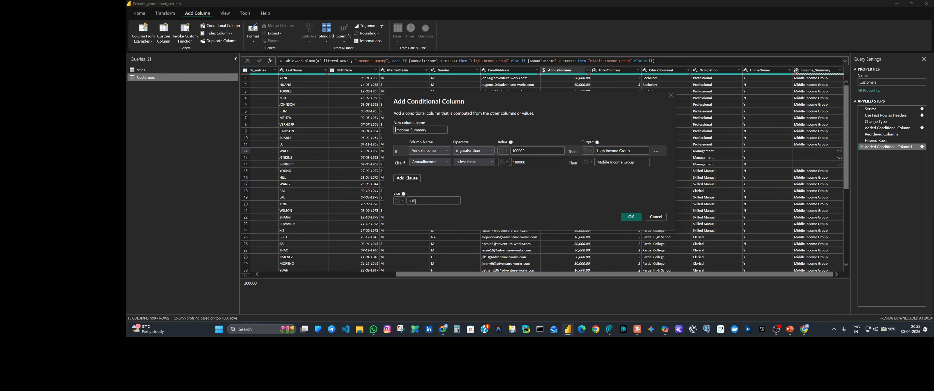
click(399, 200)
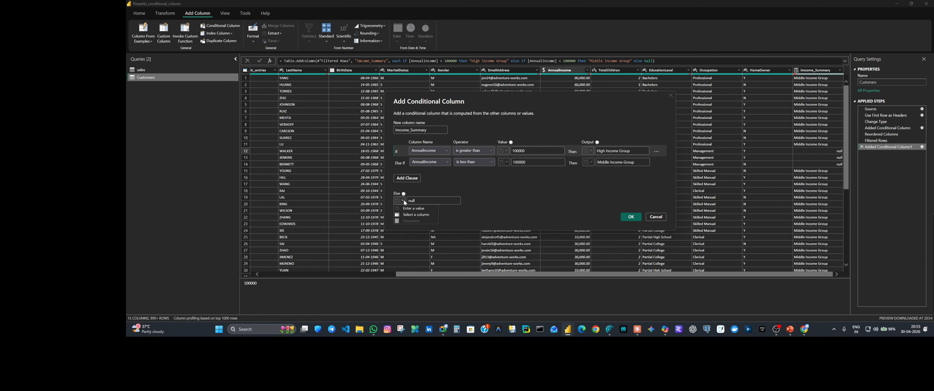
click(408, 209)
click(409, 201)
key(BackSpace)
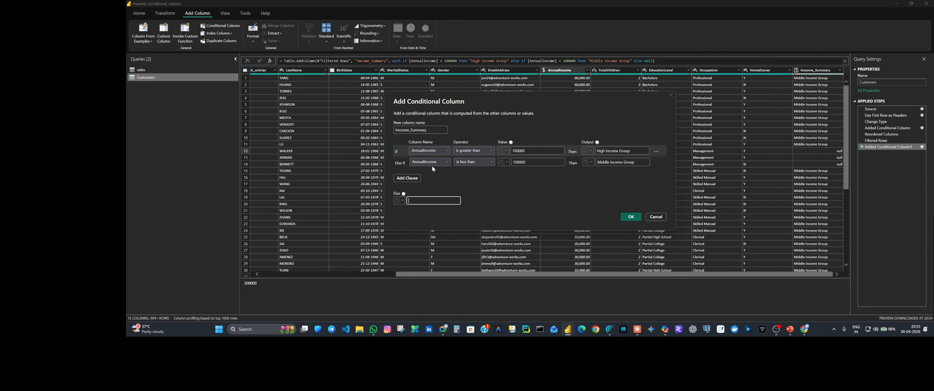
click(657, 163)
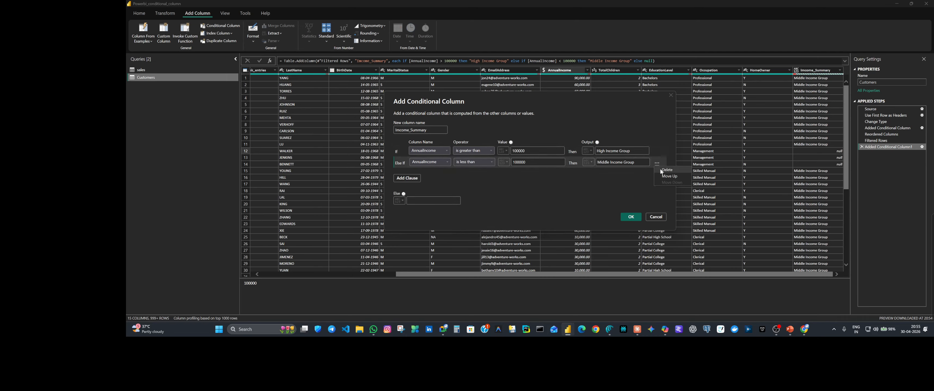
click(667, 170)
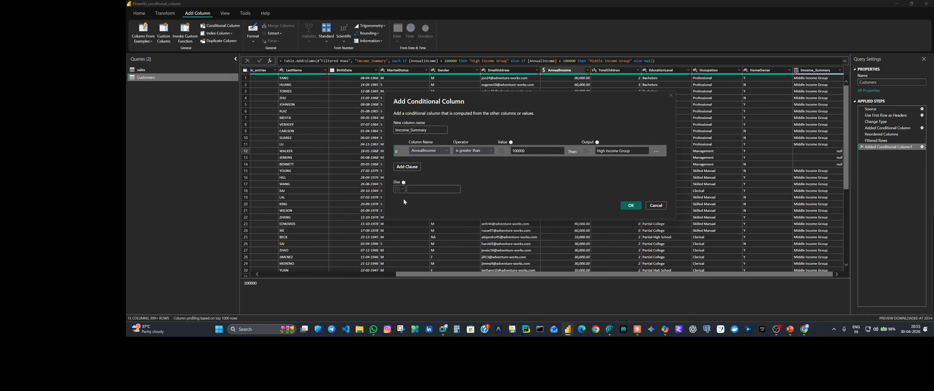
- Set the else output to Low Income group, apply the conditional column, and check the Income_Summary values
click(421, 191)
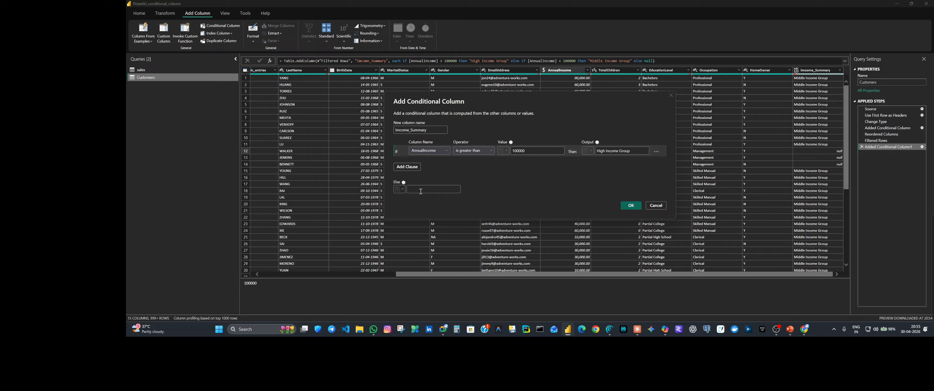
text(Low Income group)
click(631, 206)
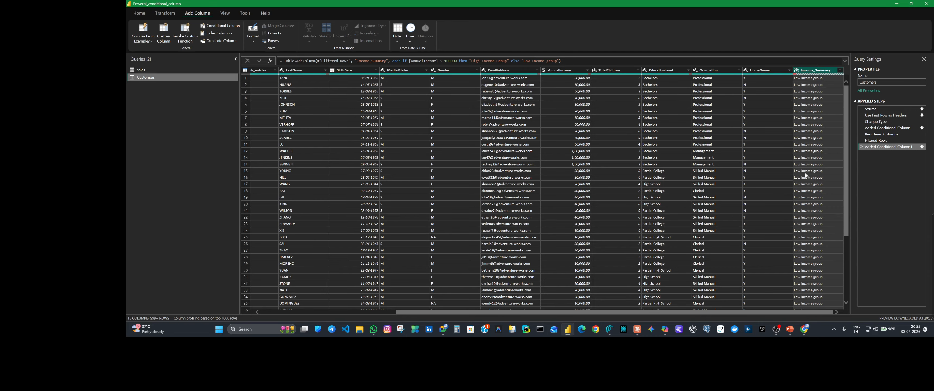
scroll(814, 243, down, 20)
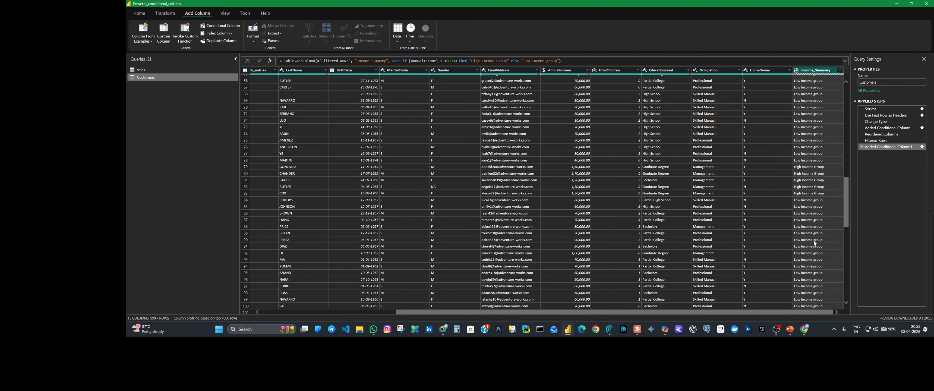
scroll(815, 243, down, 2)
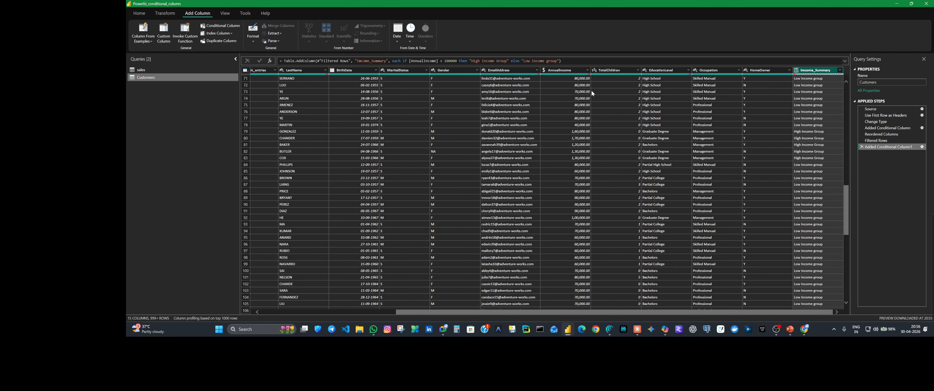
- Try changing the AnnualIncome column's data type to Whole Number, and remove the resulting type-change step
click(544, 72)
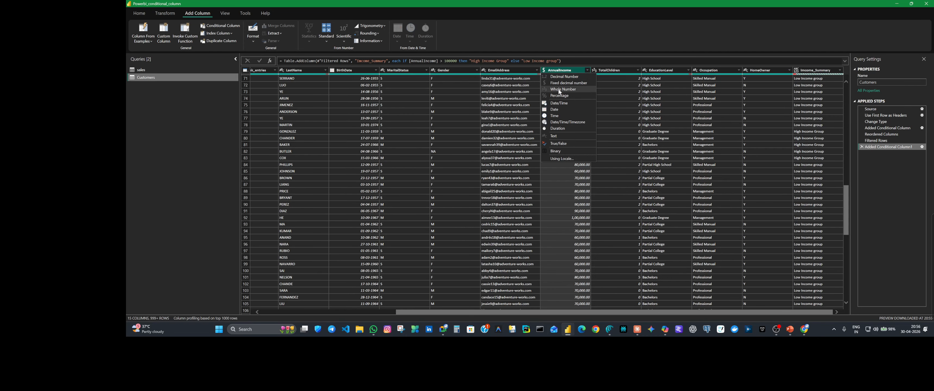
click(560, 89)
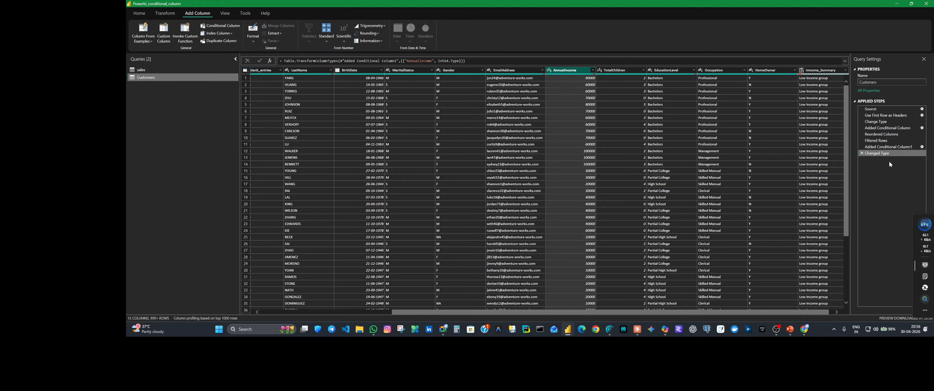
click(862, 153)
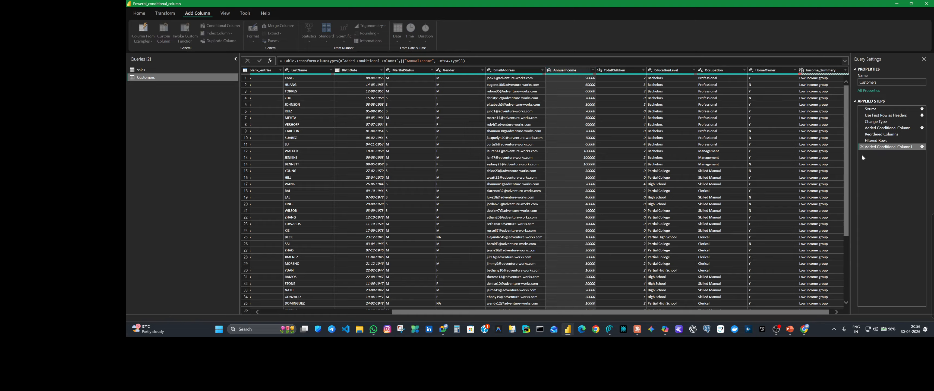
- Review the Added Conditional Column1 settings and compare the AnnualIncome values with their Income_Summary groups
click(922, 147)
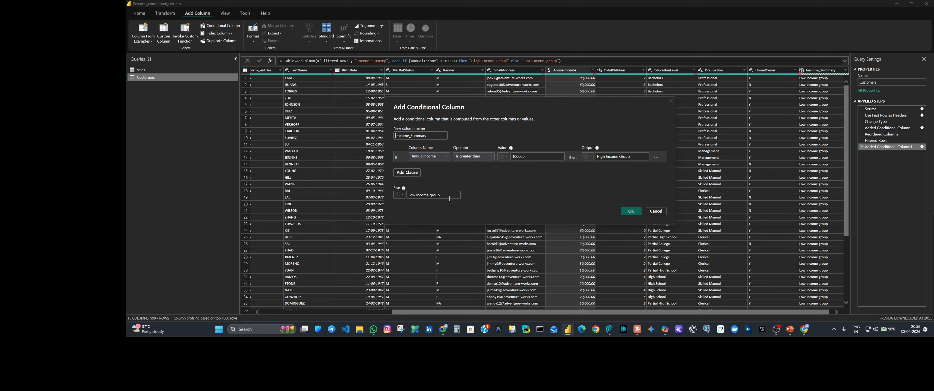
click(638, 212)
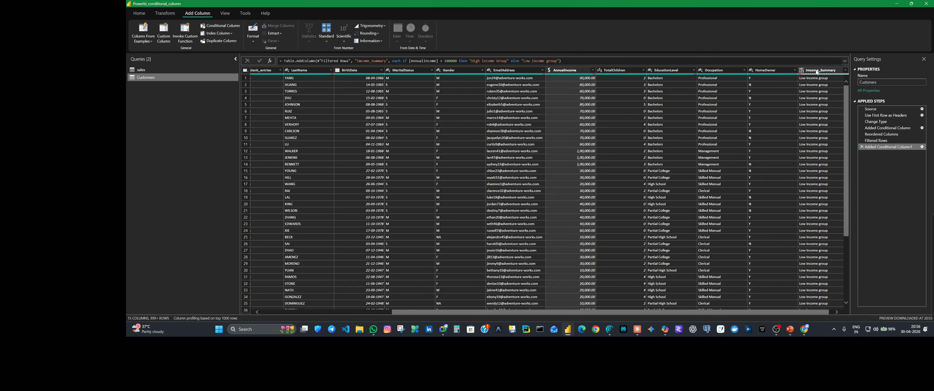
scroll(813, 303, down, 20)
scroll(815, 281, up, 12)
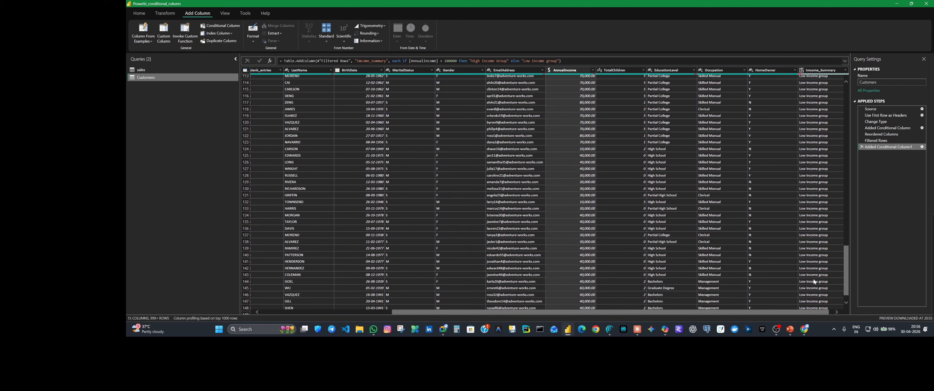
scroll(814, 282, up, 10)
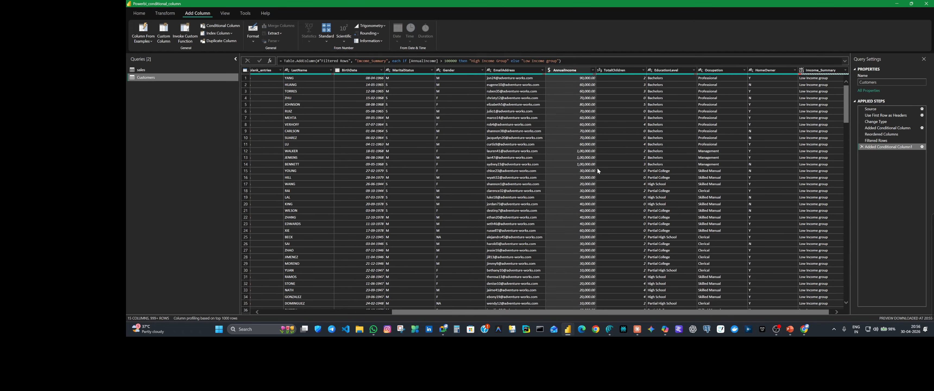
scroll(597, 167, down, 12)
scroll(563, 214, down, 20)
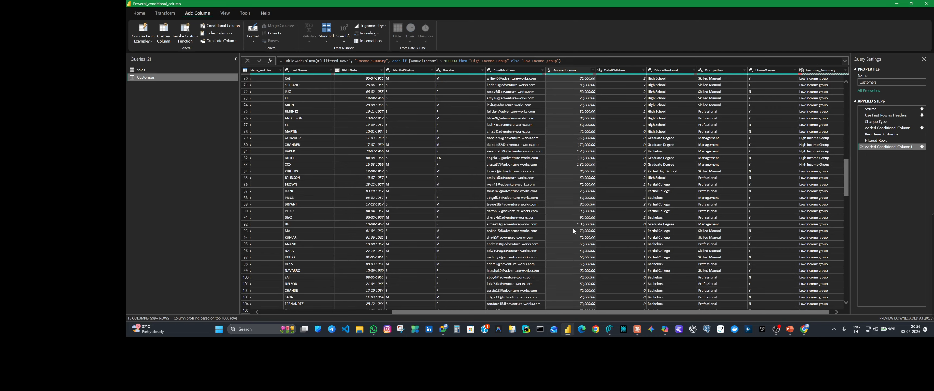
scroll(583, 236, down, 16)
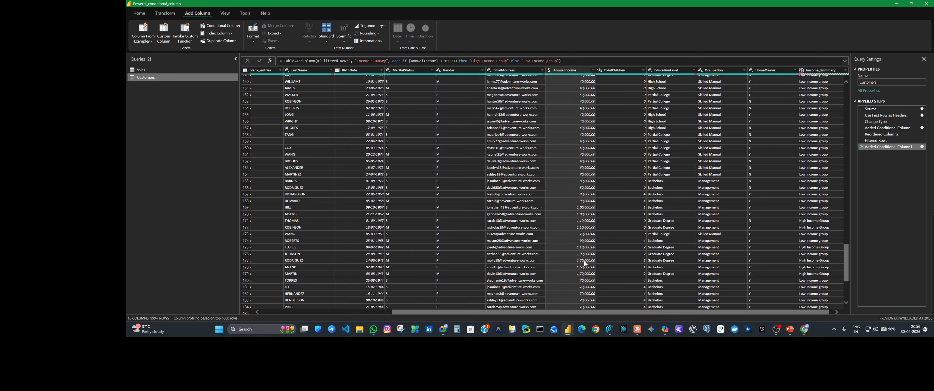
click(592, 228)
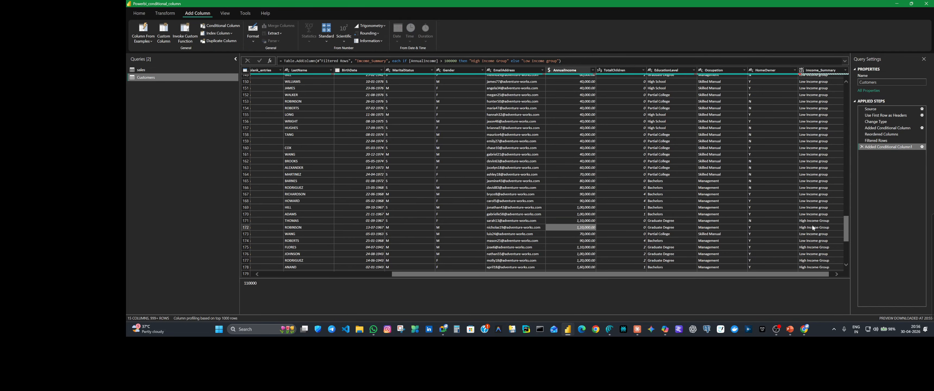
- Filter the Income_Summary column to keep only High Income Group rows
click(844, 71)
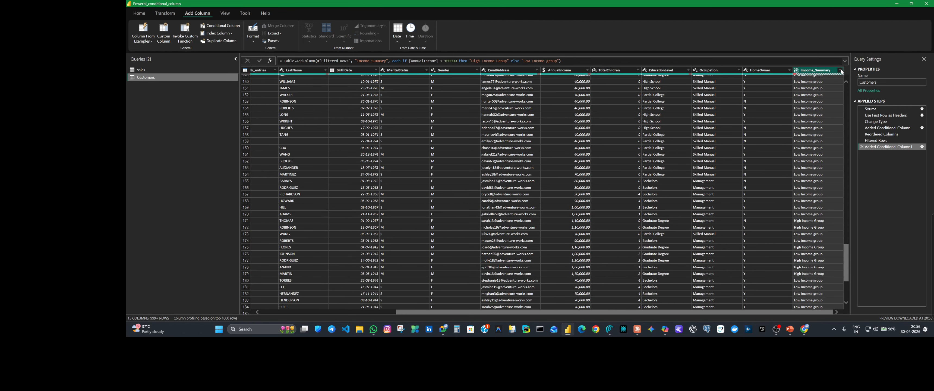
click(841, 70)
click(751, 137)
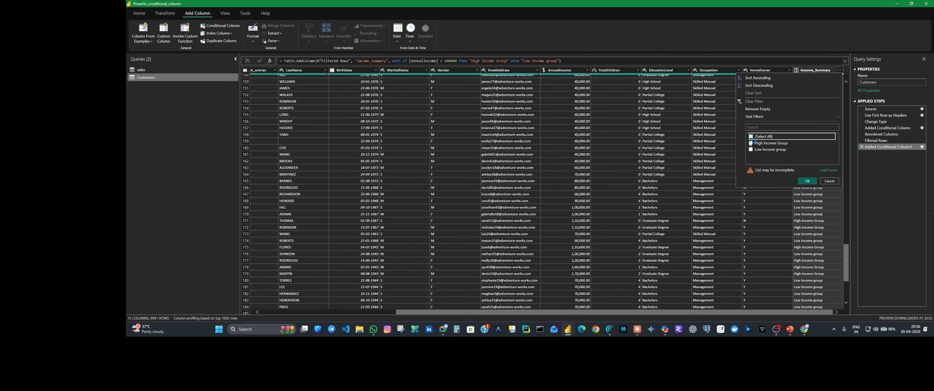
click(751, 144)
click(807, 181)
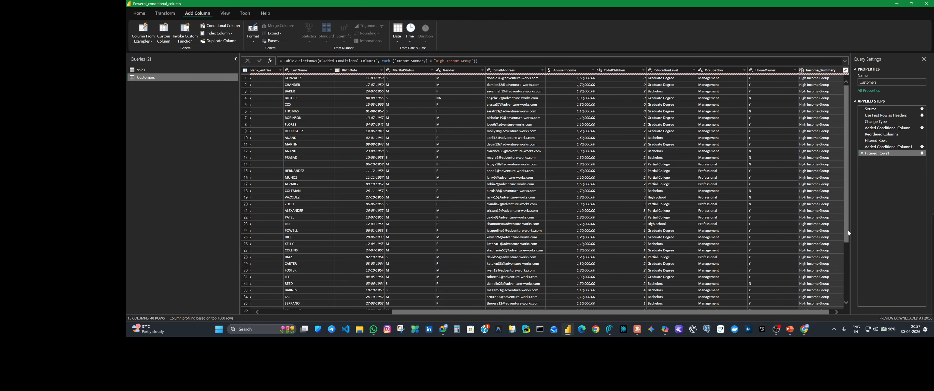
- Start a new conditional column in the filtered Customers query and name it College Dropouts
drag(849, 231, 826, 122)
click(680, 97)
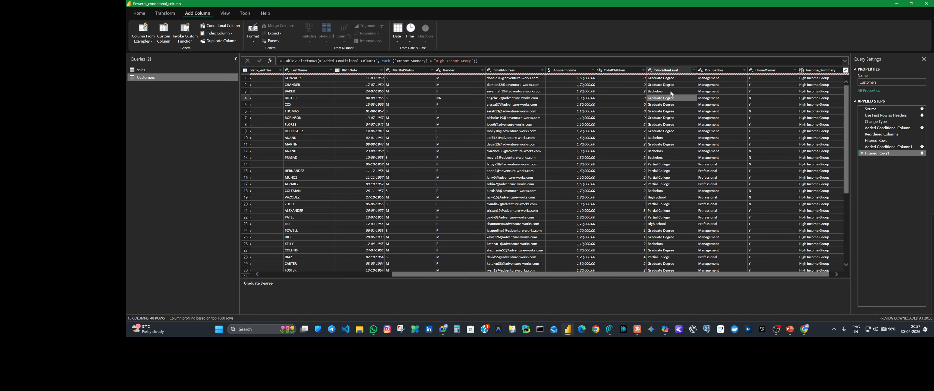
click(667, 72)
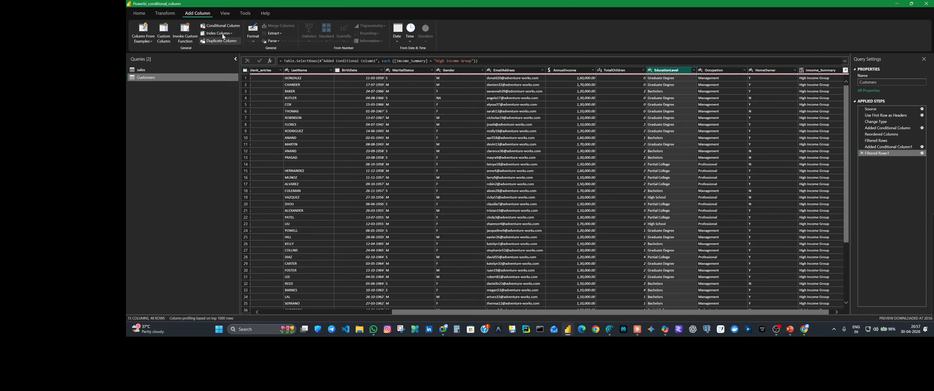
click(222, 26)
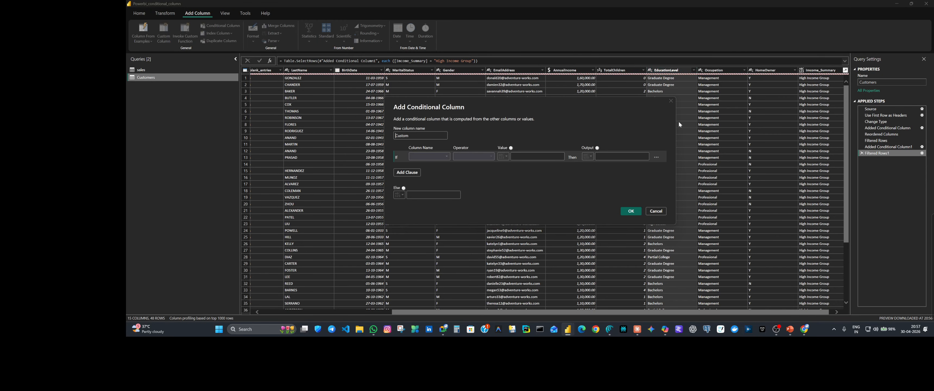
drag(420, 133, 381, 138)
text(C)
text(ollege Dropout)
- Define the if clause so that EducationLevel equal to Partial College outputs College Dropout
click(434, 154)
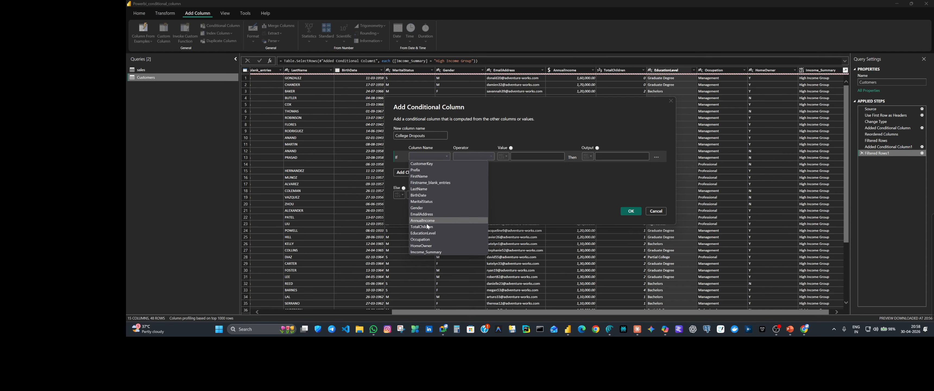
click(425, 233)
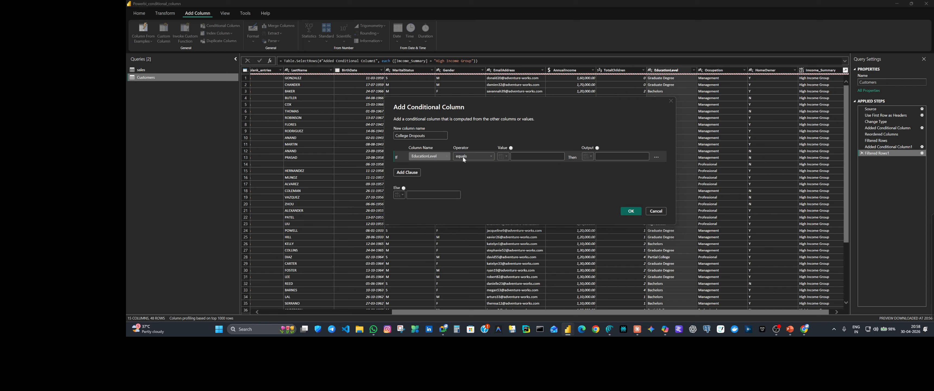
drag(610, 106, 539, 110)
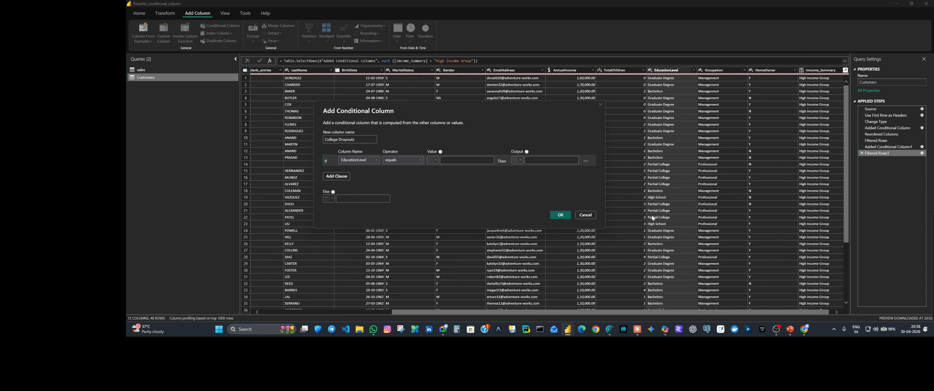
click(464, 161)
text(P)
click(543, 161)
text(College Dropout)
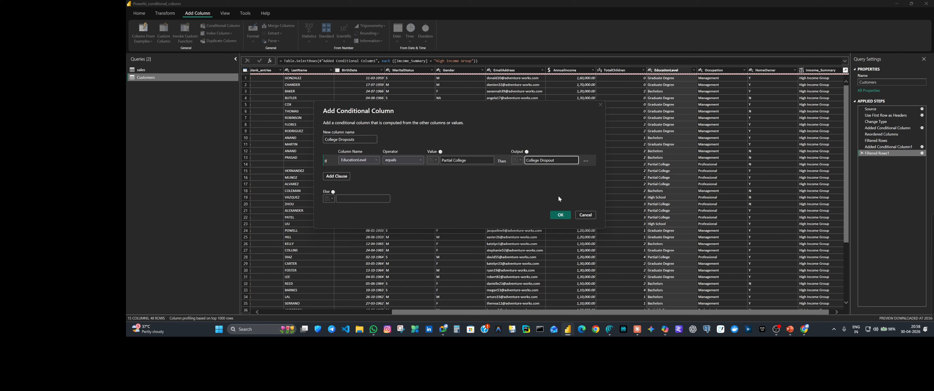
- Set the else output to Full Time Graduates and apply the College Dropouts conditional column
click(361, 198)
click(361, 199)
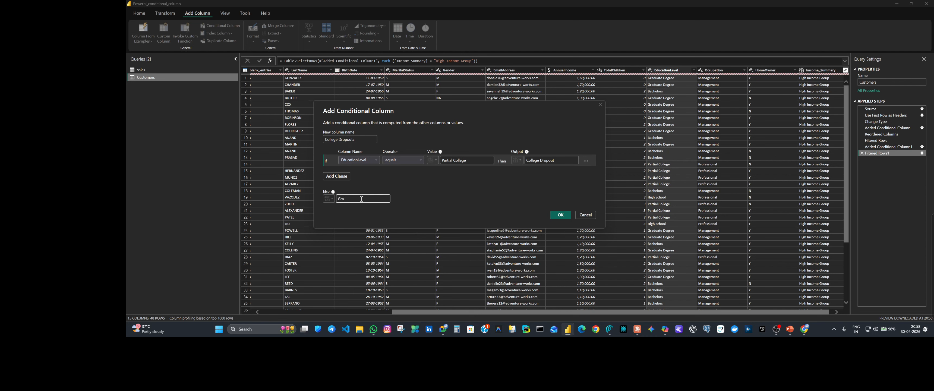
text(Graduate)
key(BackSpace)
key(BackSpace)
key(BackSpace)
key(BackSpace)
key(BackSpace)
key(BackSpace)
key(BackSpace)
text(ua)
click(559, 214)
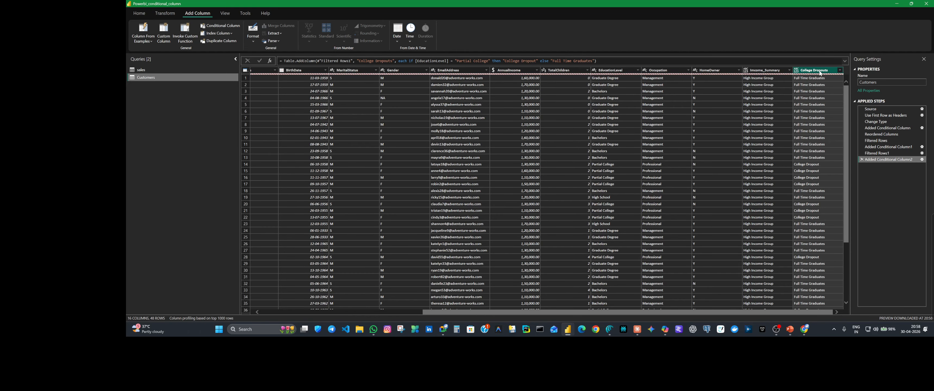
- Move the College Dropouts column directly after EducationLevel and filter it to keep only College Dropout rows
drag(821, 72, 659, 76)
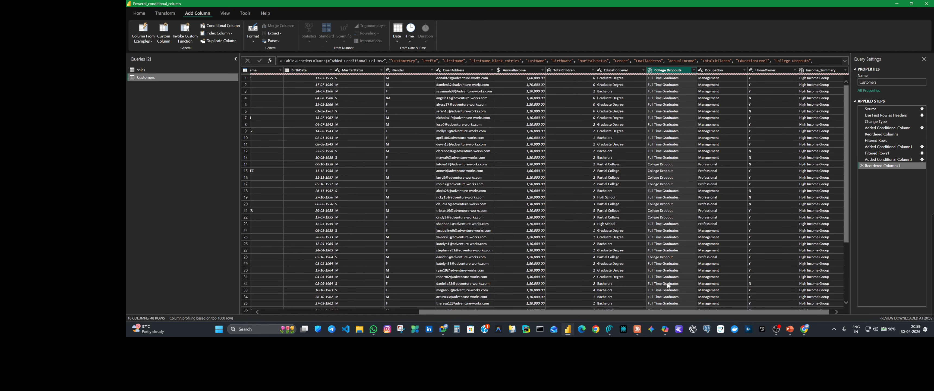
click(693, 70)
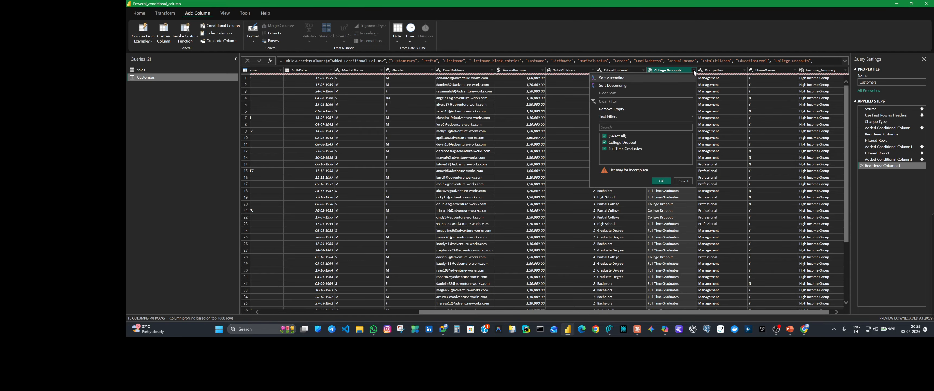
click(605, 136)
click(605, 143)
click(661, 181)
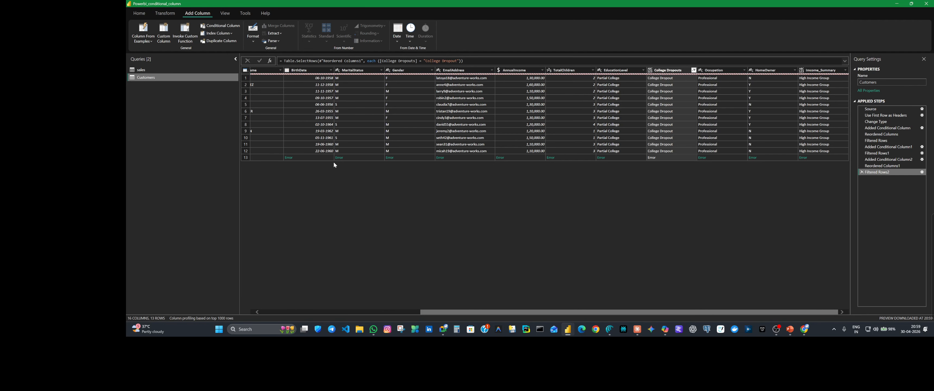
- Inspect the error in the last row's BirthDate cell, and delete the resulting drill-down step and the College Dropout filter step
click(289, 158)
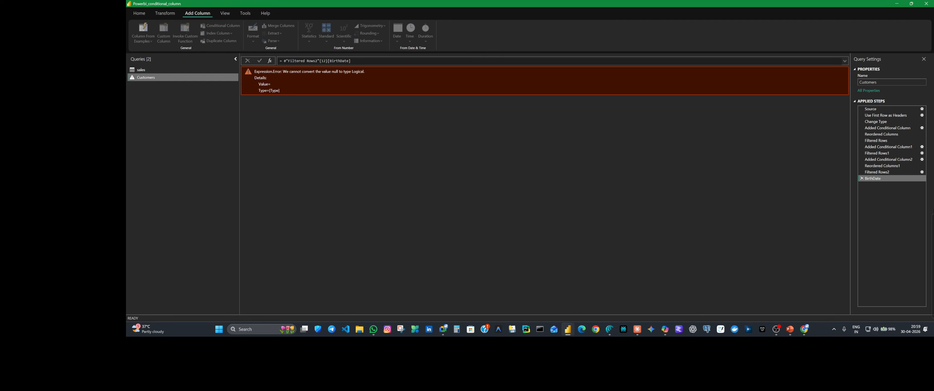
click(863, 178)
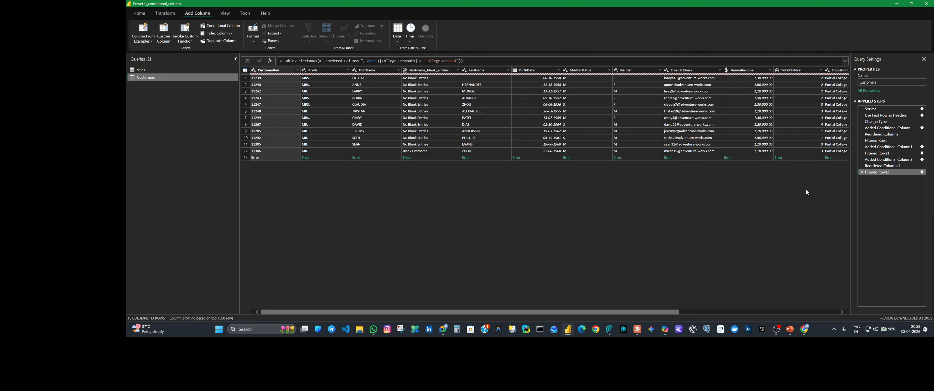
click(862, 172)
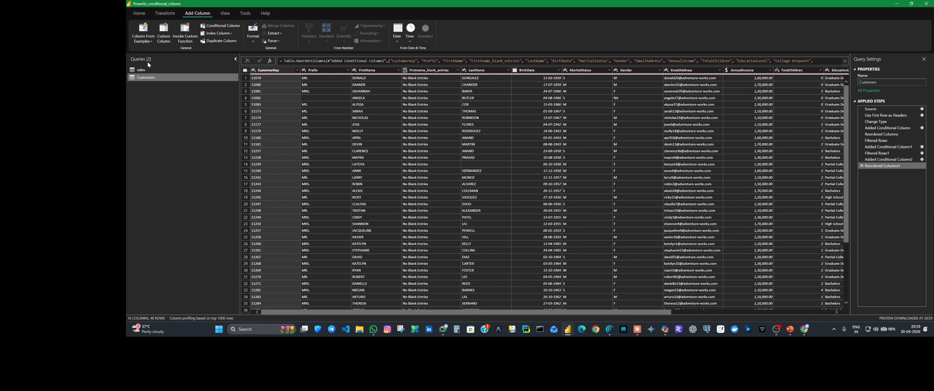
- Try to apply the pending query changes without closing the query editor
click(137, 14)
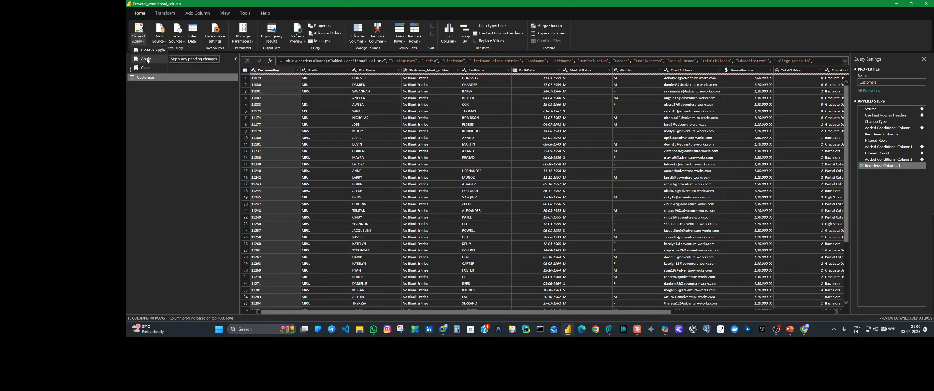
click(142, 40)
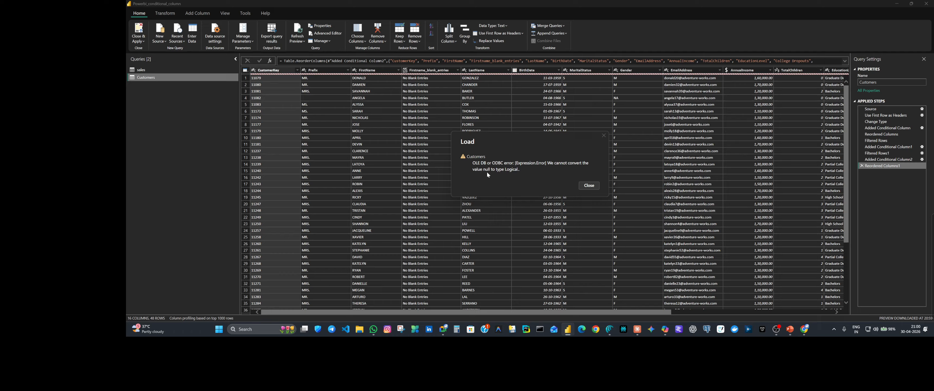
click(592, 186)
- Check the error row at the end of the Customers table and view the query's properties
scroll(690, 240, down, 5)
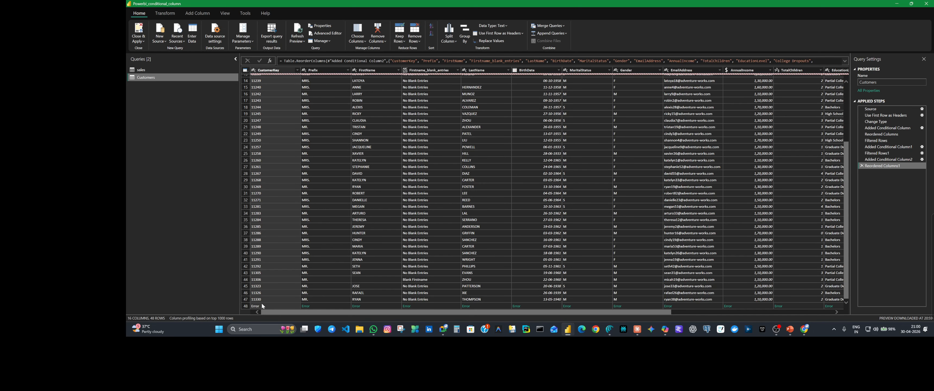
click(247, 307)
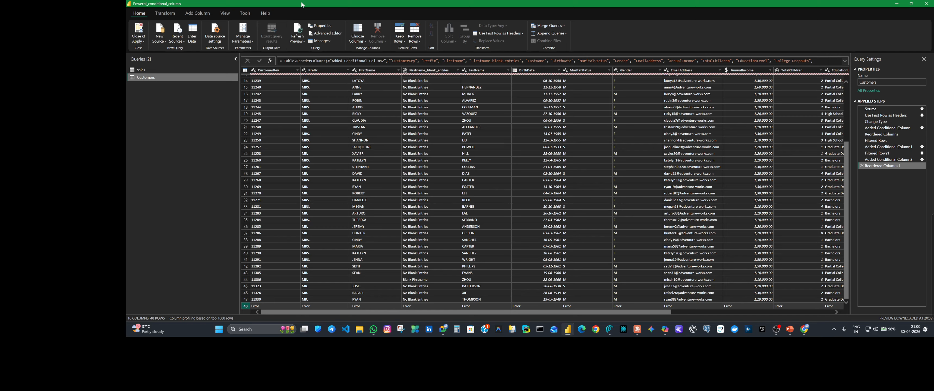
click(315, 28)
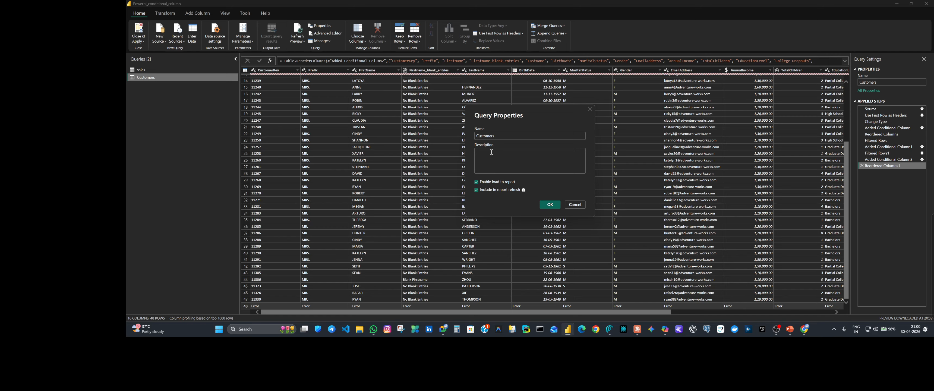
click(576, 206)
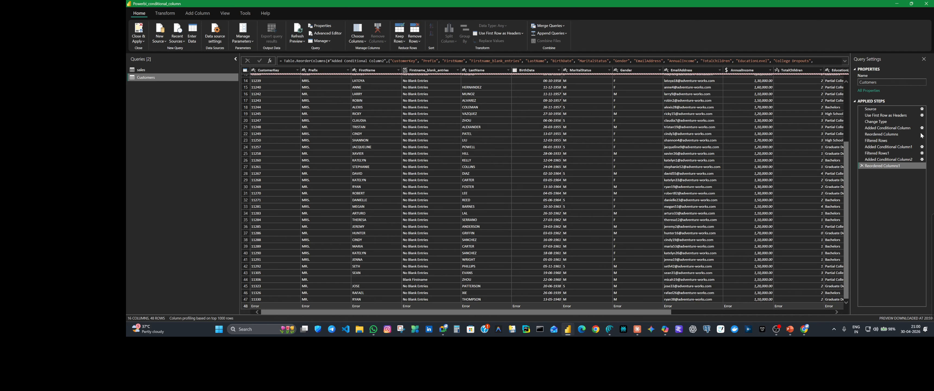
- Delete the applied steps that reorder the columns and add the College Dropouts conditional column in Customers
click(862, 166)
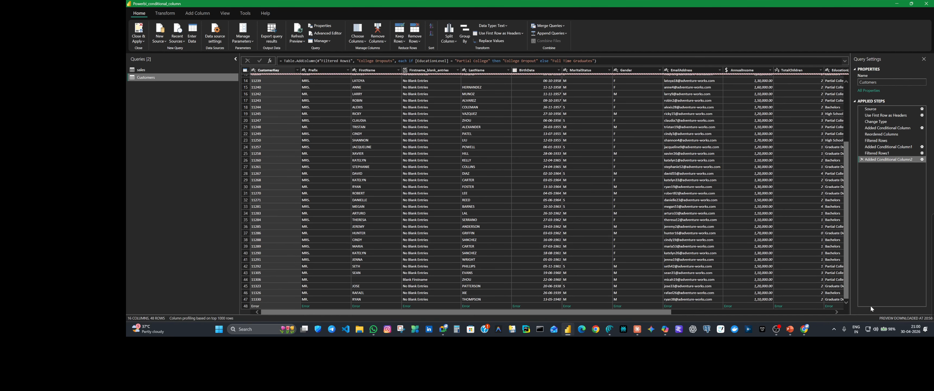
click(862, 159)
scroll(606, 240, down, 5)
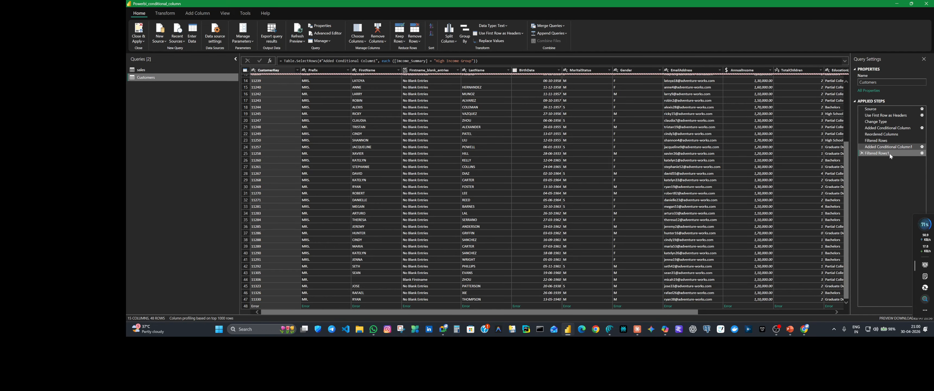
- View the sales query for comparison, return to Customers and show the error details of its last row
click(143, 70)
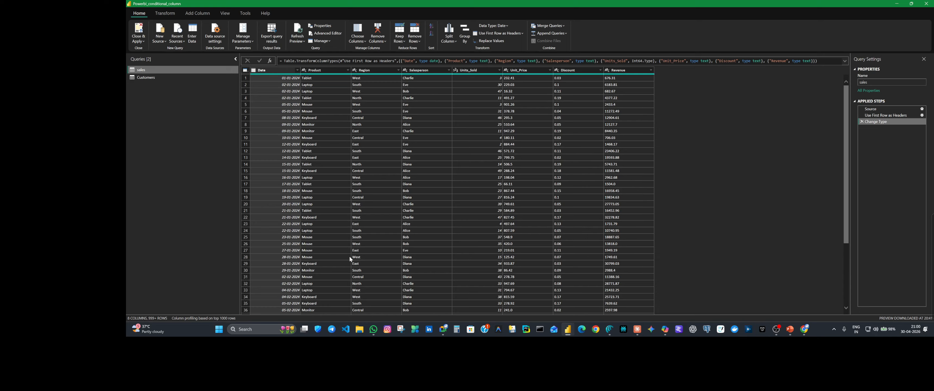
click(152, 77)
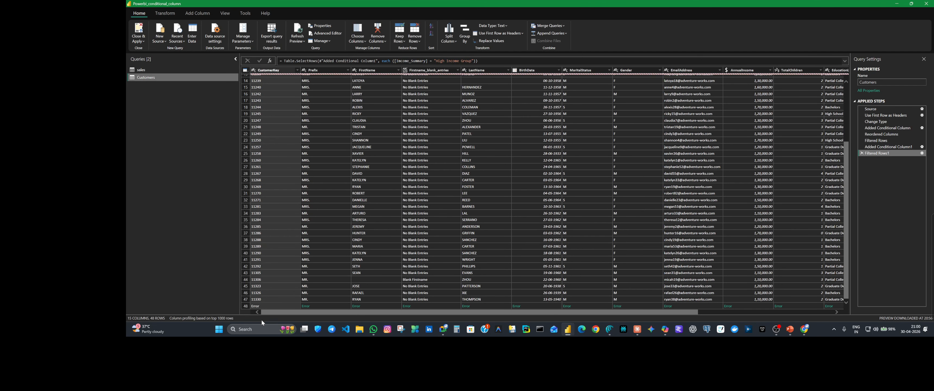
click(246, 306)
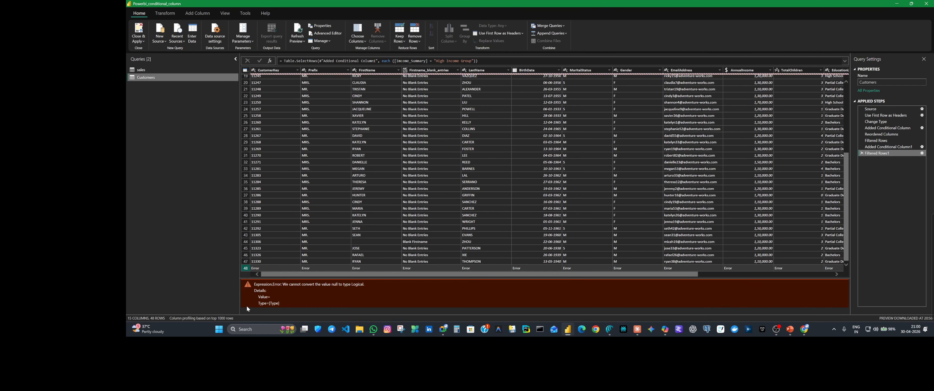
- Remove rows containing errors from the filtered Customers query, check its last row and repeat the error removal
click(416, 31)
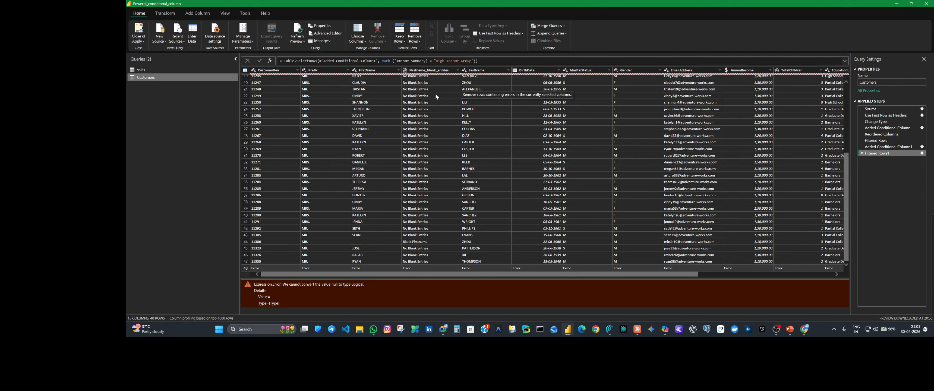
click(437, 95)
scroll(271, 301, down, 5)
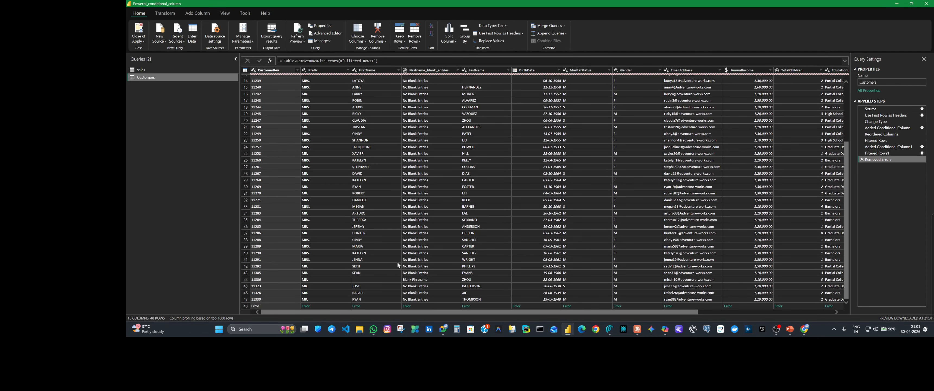
click(255, 306)
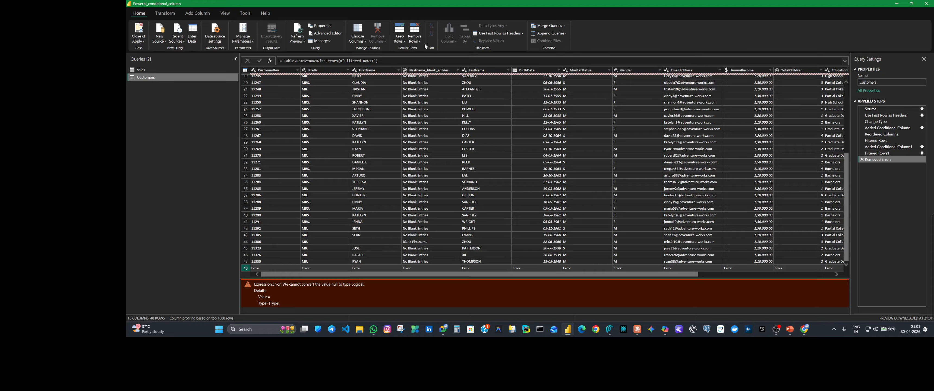
click(419, 39)
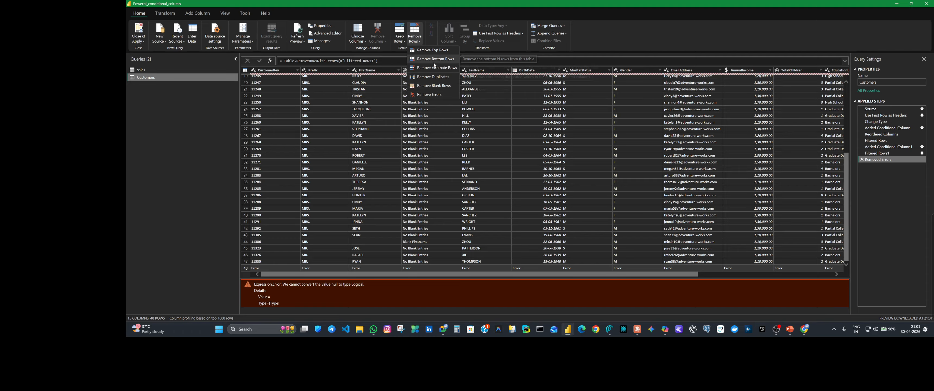
click(429, 94)
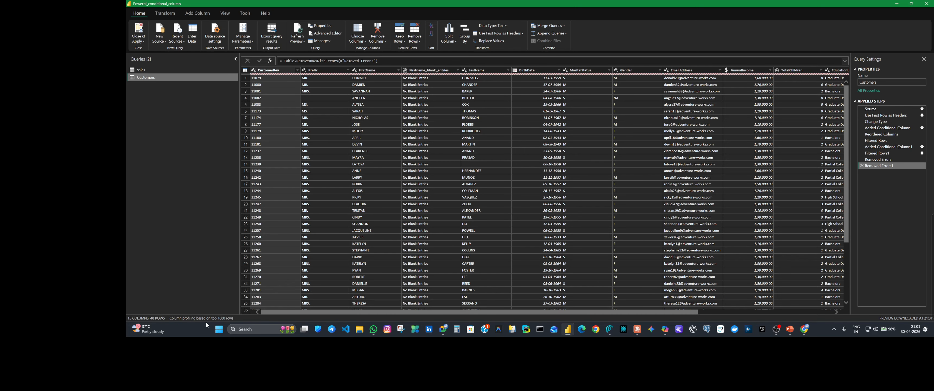
mouse_move(932, 208)
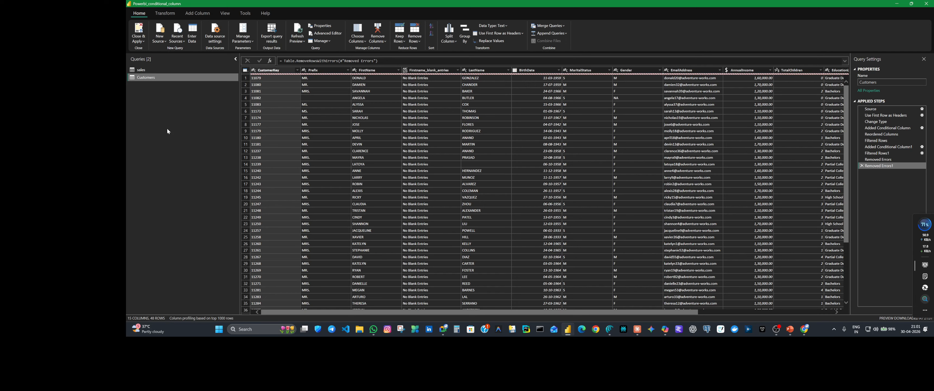
- Open the sales query and look through the filter values of the Units_Sold column
click(140, 71)
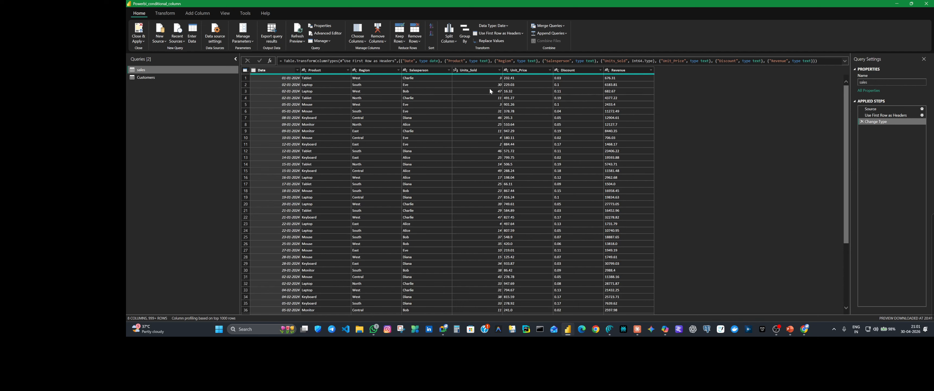
click(493, 222)
click(500, 71)
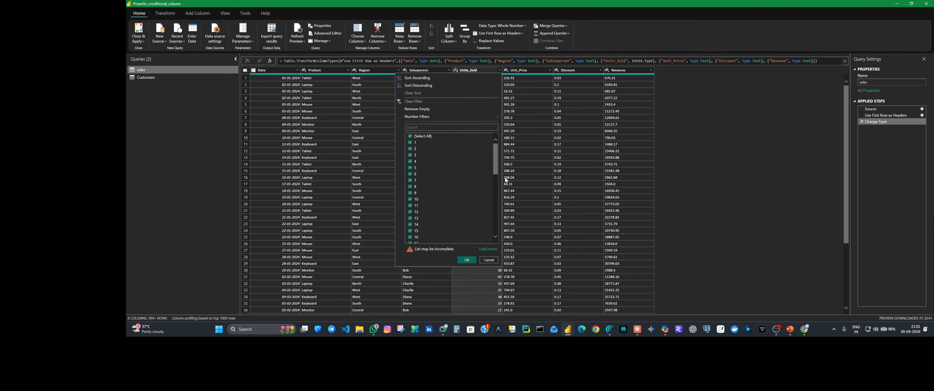
drag(496, 160, 498, 210)
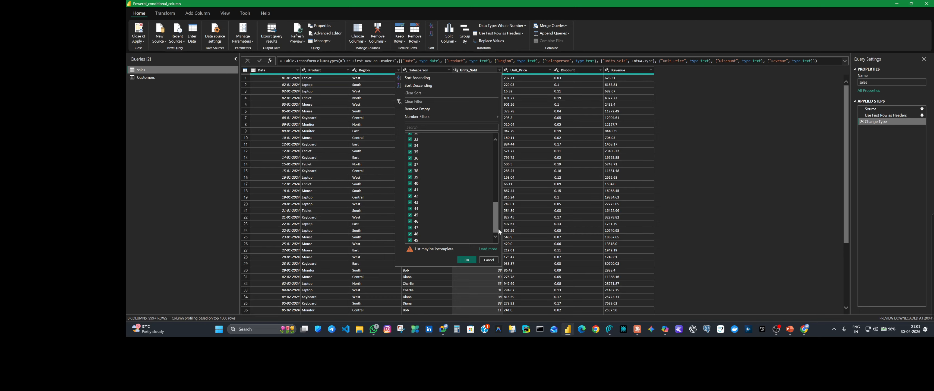
drag(498, 229, 485, 148)
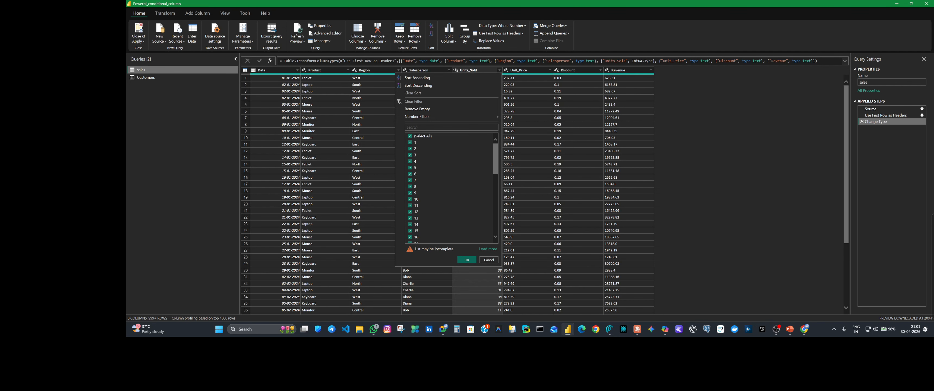
click(374, 329)
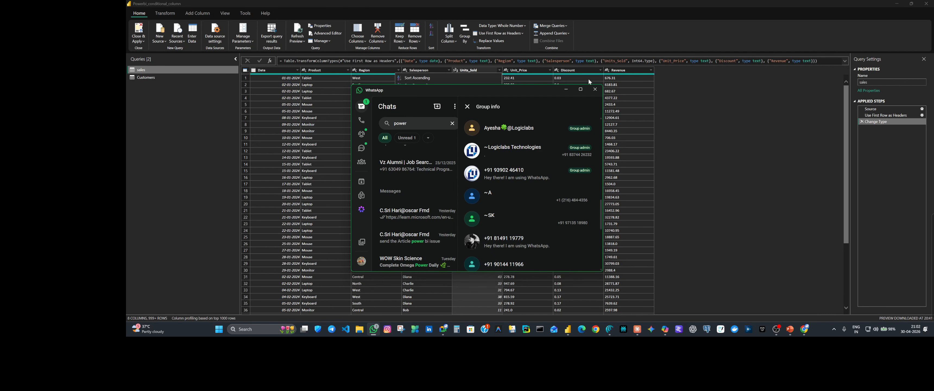
click(567, 90)
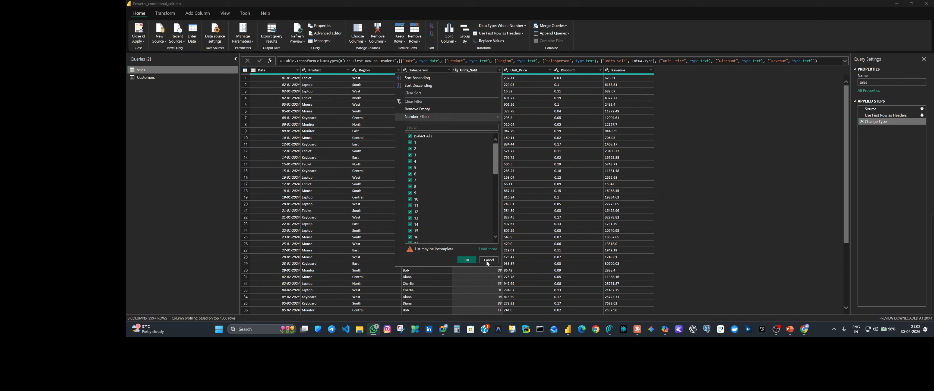
- Load the complete list of Units_Sold filter values, review its range and close it without filtering
click(488, 248)
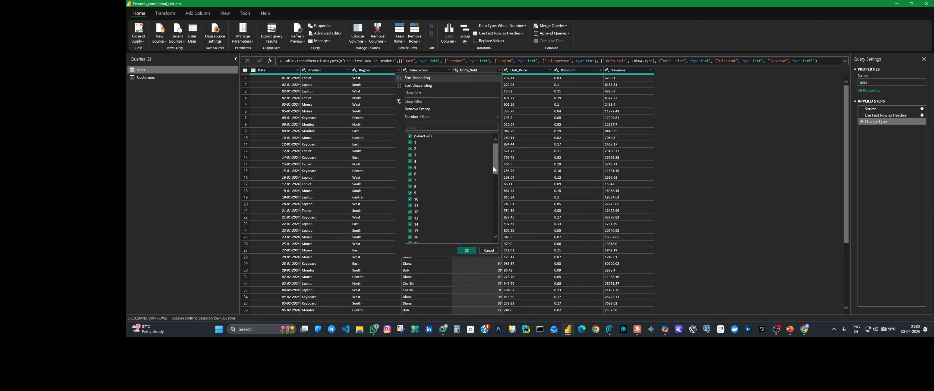
drag(496, 159, 502, 225)
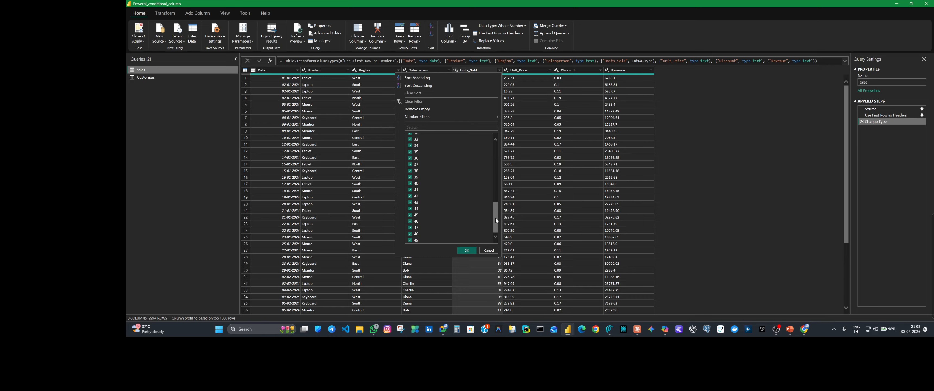
drag(495, 218, 493, 156)
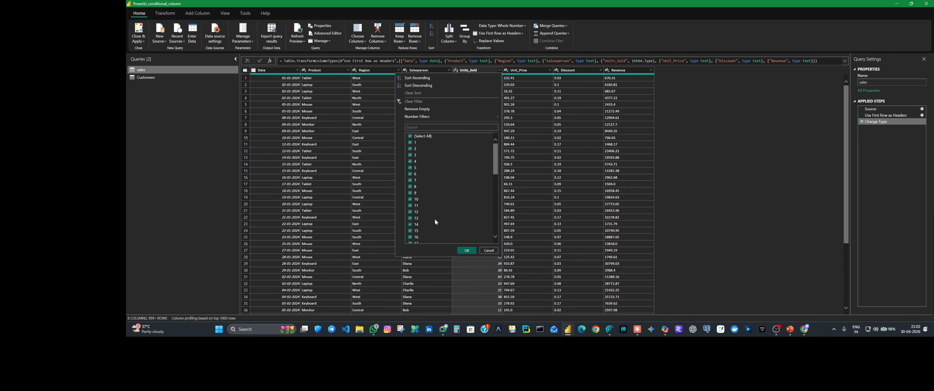
drag(496, 153, 501, 228)
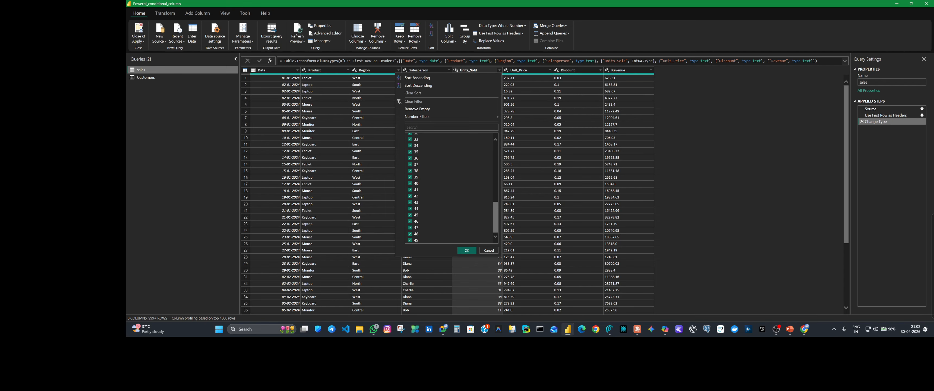
key(alt+Tab)
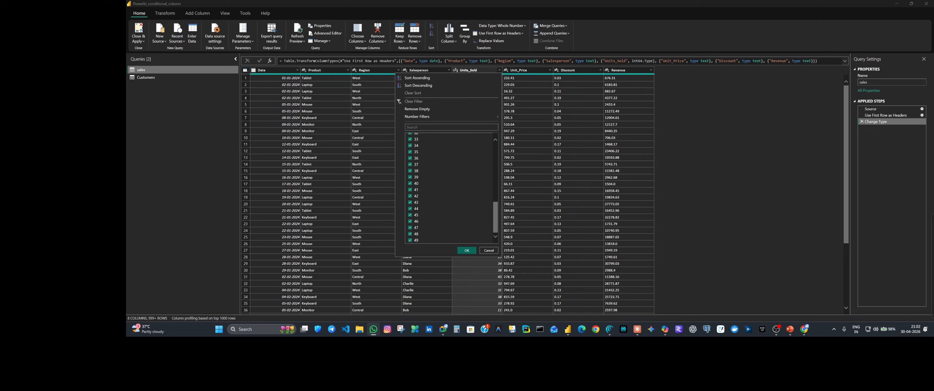
click(465, 154)
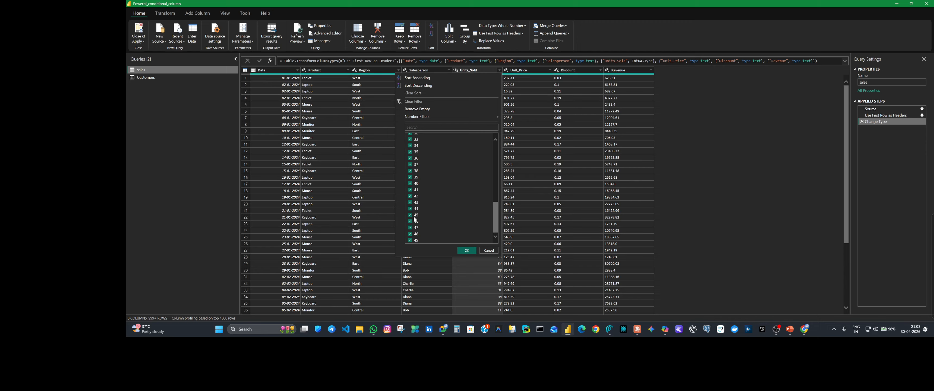
click(489, 250)
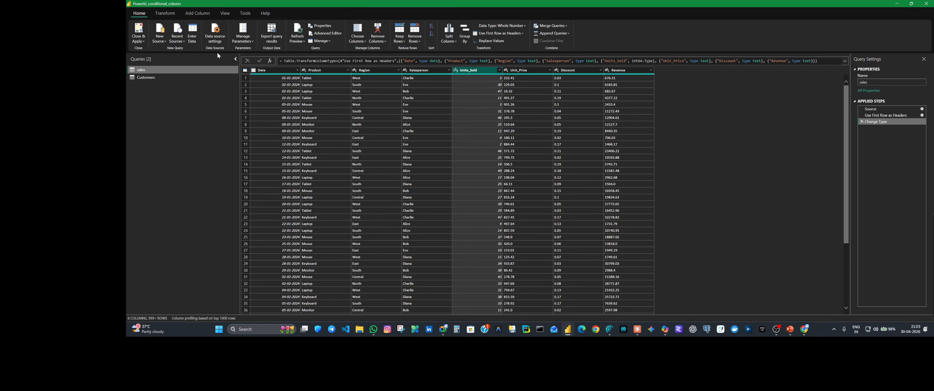
- Start a conditional column named Unit Sold Breakup in sales, outputting Gold when Units_Sold is greater than 40
click(196, 14)
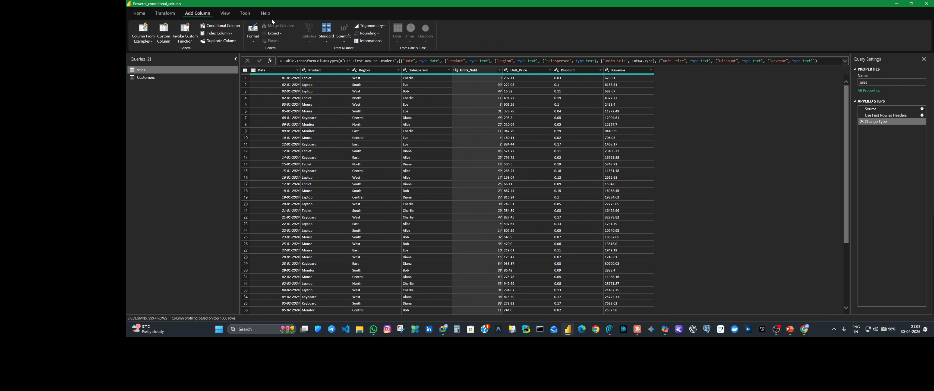
click(230, 24)
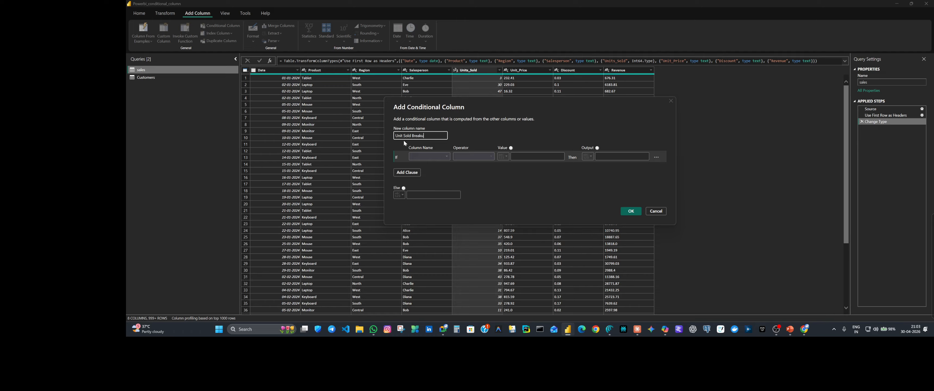
click(427, 158)
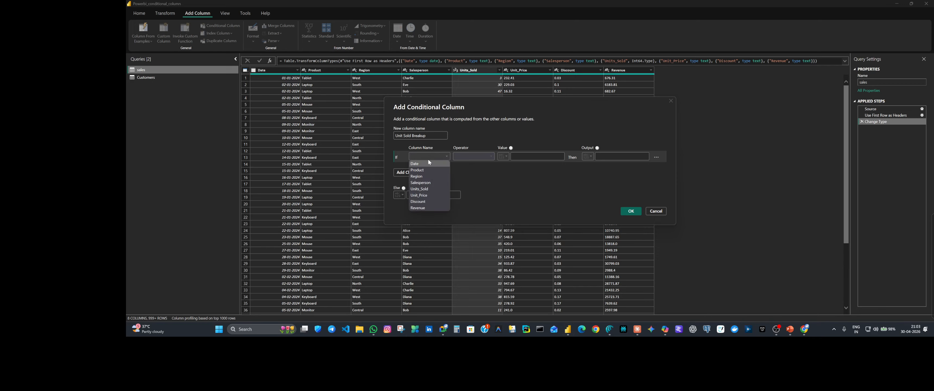
click(427, 189)
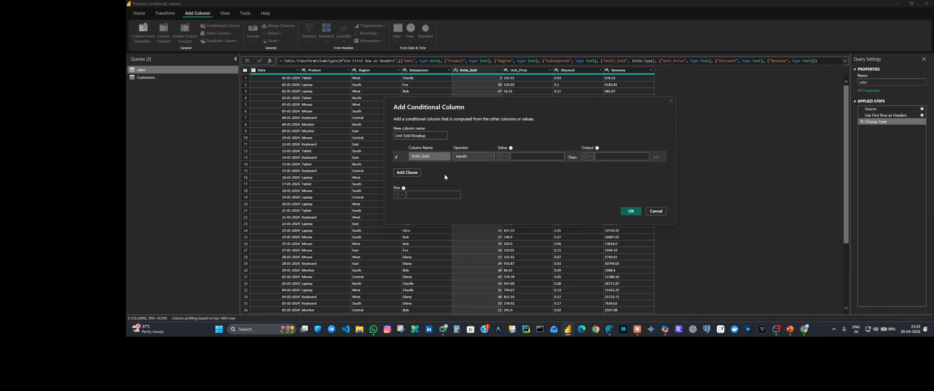
click(490, 157)
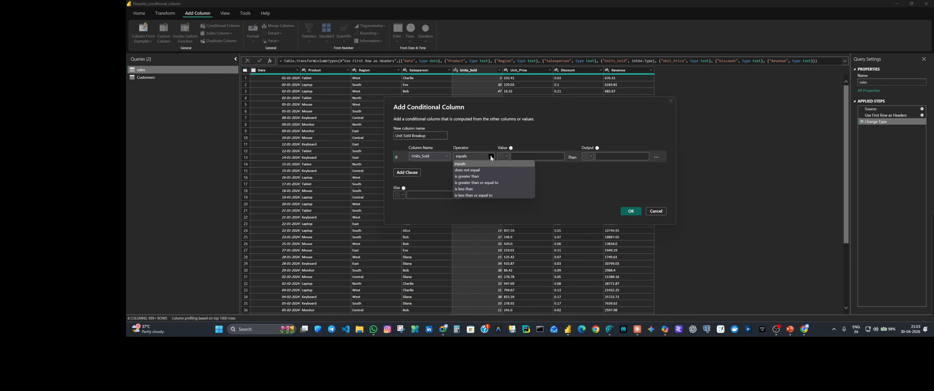
click(491, 177)
click(532, 157)
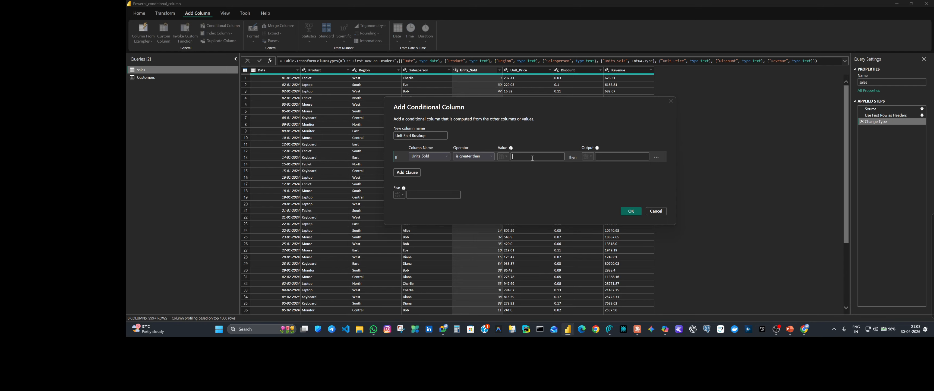
text(40)
click(609, 157)
- Add an else-if clause that outputs Silver when Units_Sold is less than 40
click(406, 172)
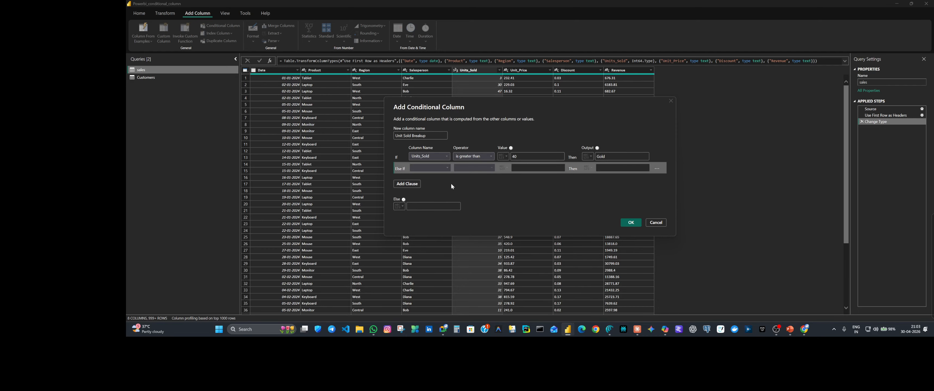
click(447, 167)
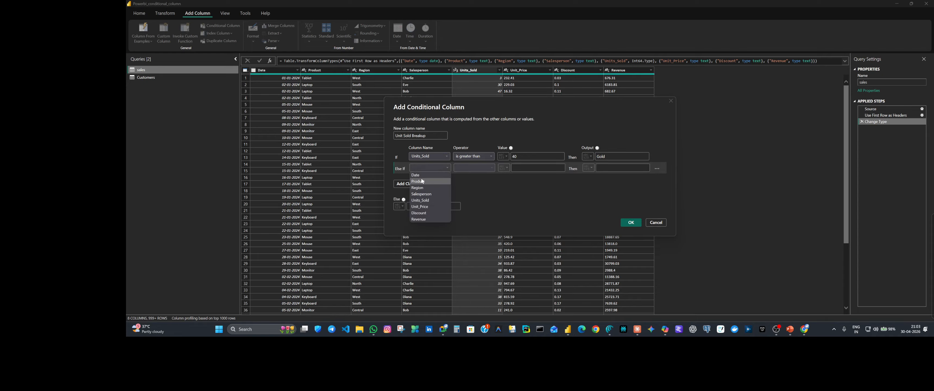
click(423, 202)
click(489, 167)
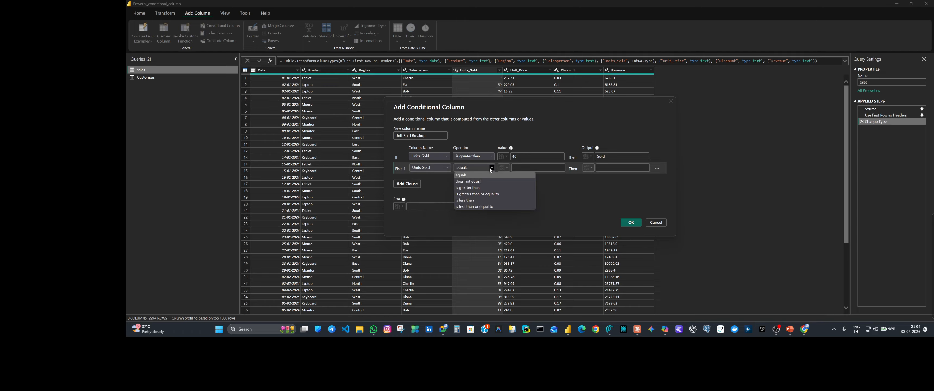
click(478, 201)
click(530, 168)
click(531, 170)
text(39 a)
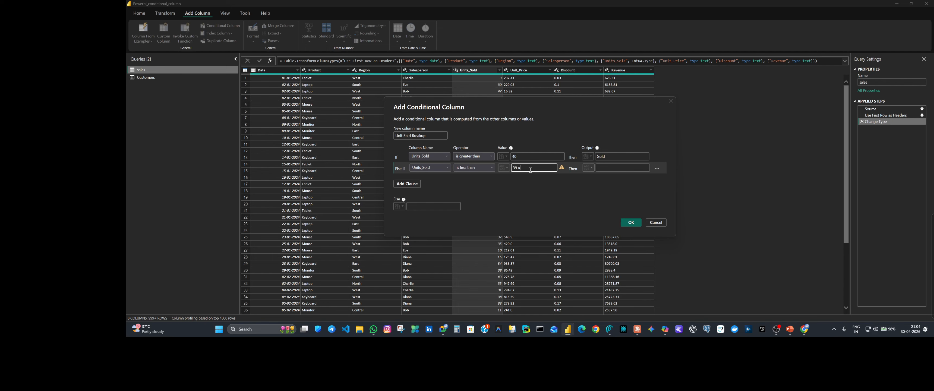
key(BackSpace)
key(BackSpace)
click(615, 169)
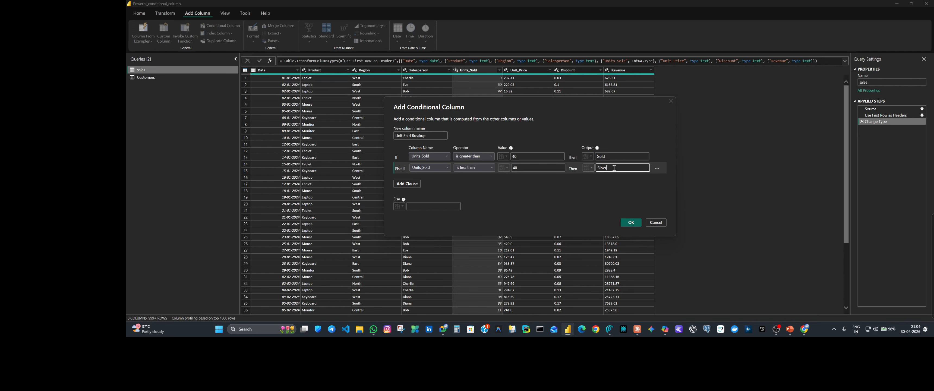
click(426, 206)
- Add another else-if clause that outputs Bronze when Units_Sold is less than 30, and create the conditional column
click(403, 184)
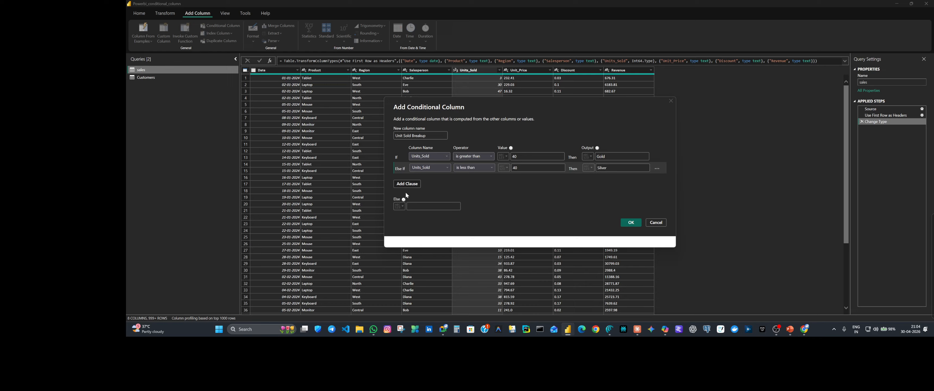
click(446, 179)
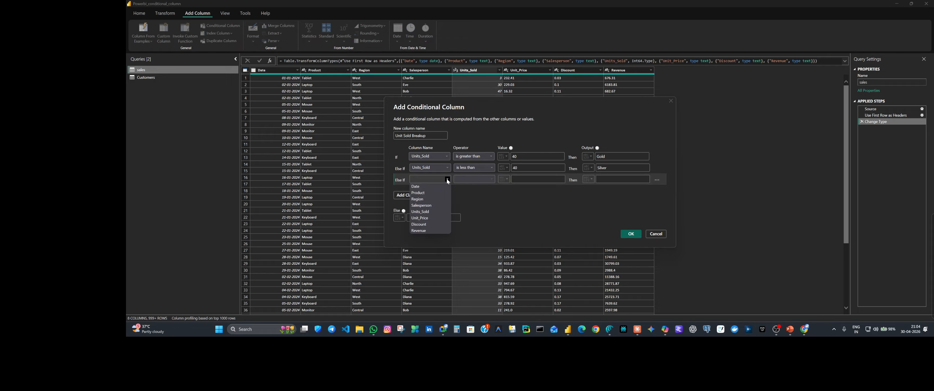
click(428, 212)
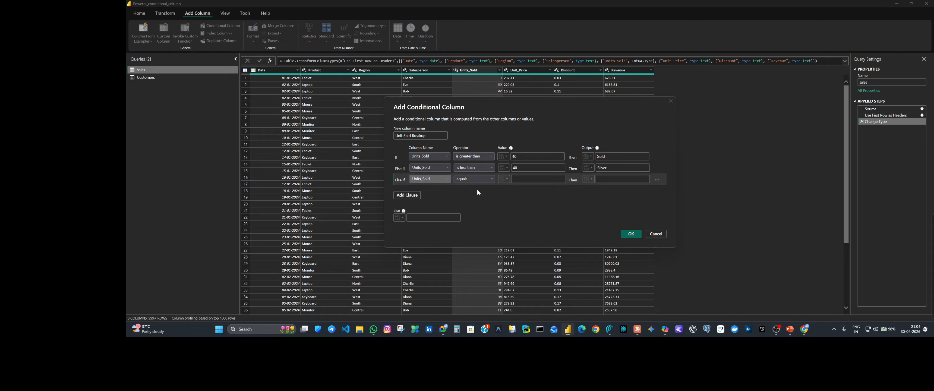
click(491, 179)
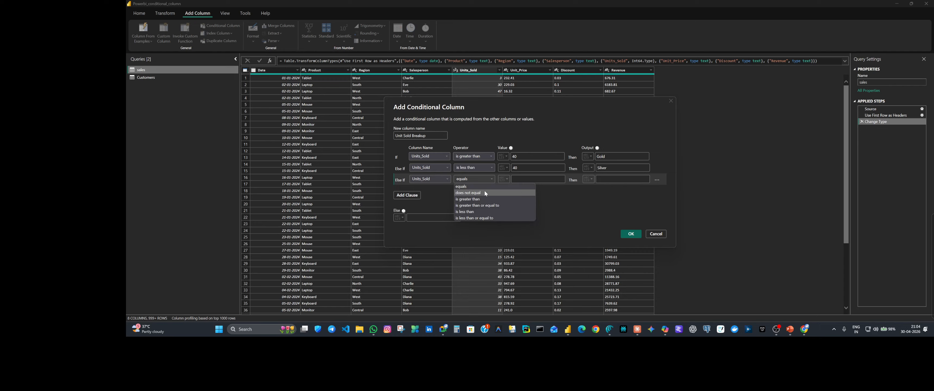
click(474, 212)
click(536, 178)
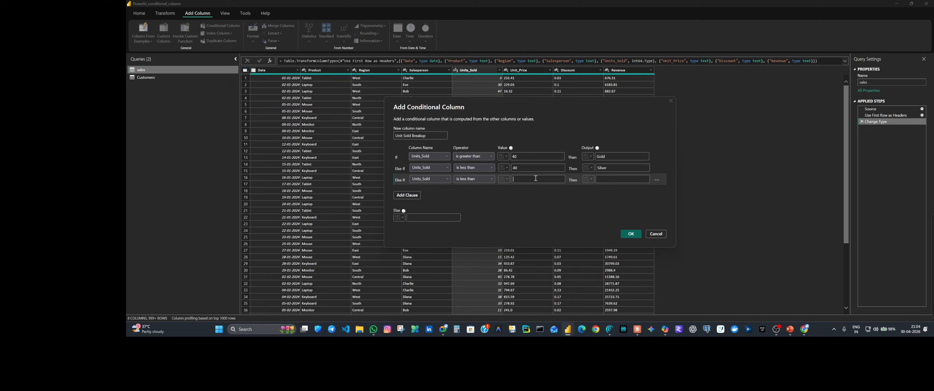
text(20)
click(617, 178)
drag(521, 180, 505, 180)
text(30)
click(619, 179)
text(Bronze)
click(632, 235)
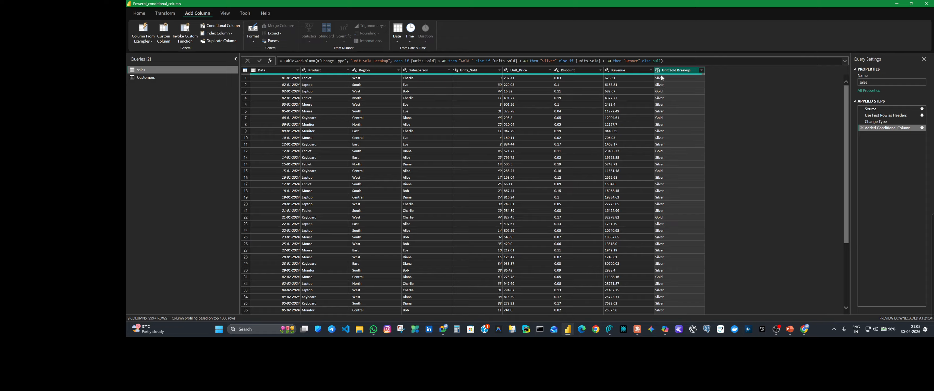
- Filter the Unit Sold Breakup column to show only the Gold rows
mouse_move(662, 74)
click(702, 70)
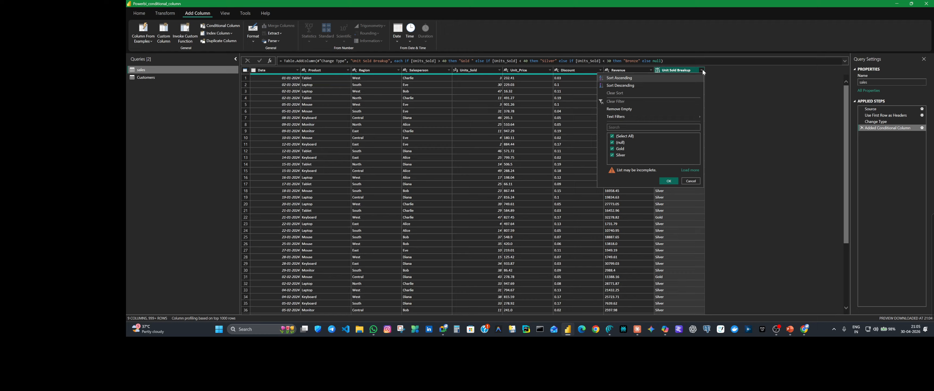
click(613, 136)
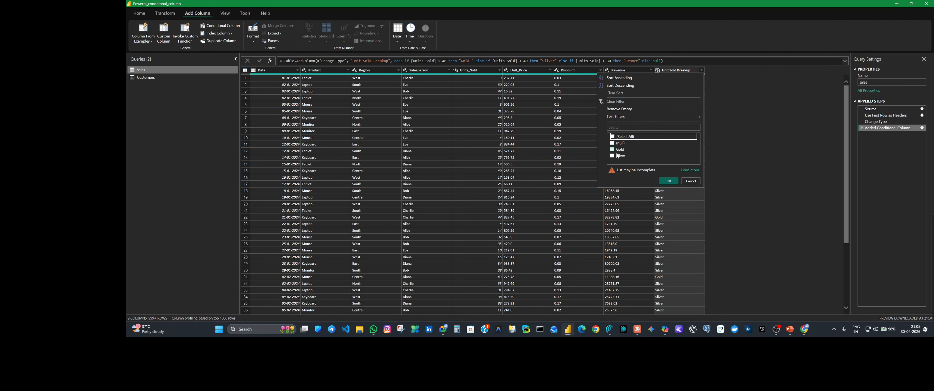
click(612, 148)
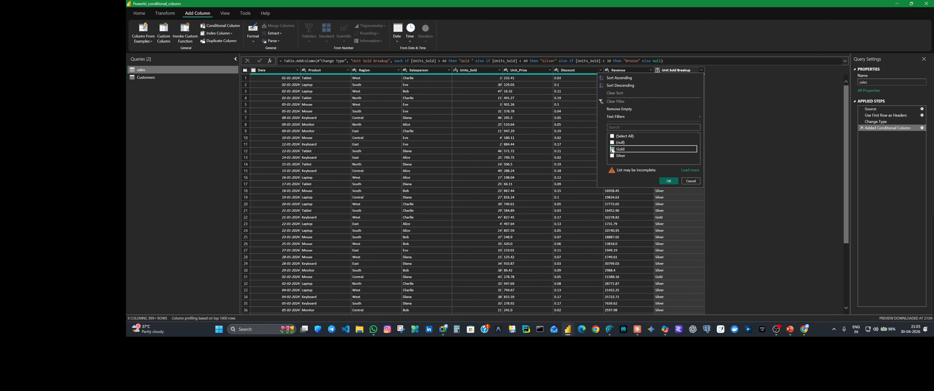
click(668, 190)
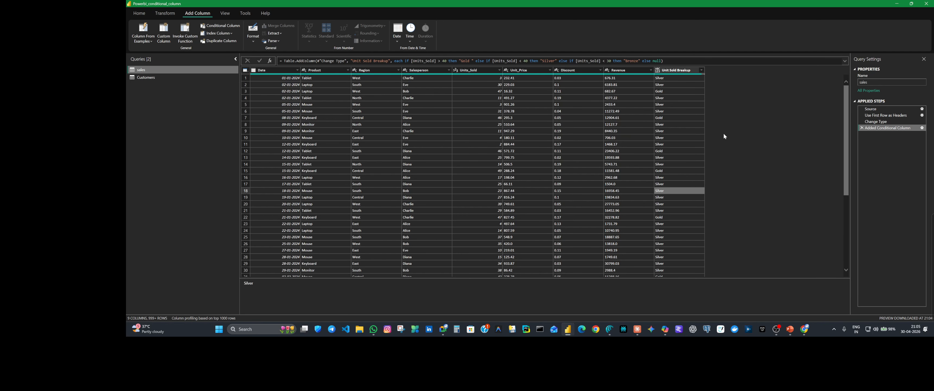
click(702, 70)
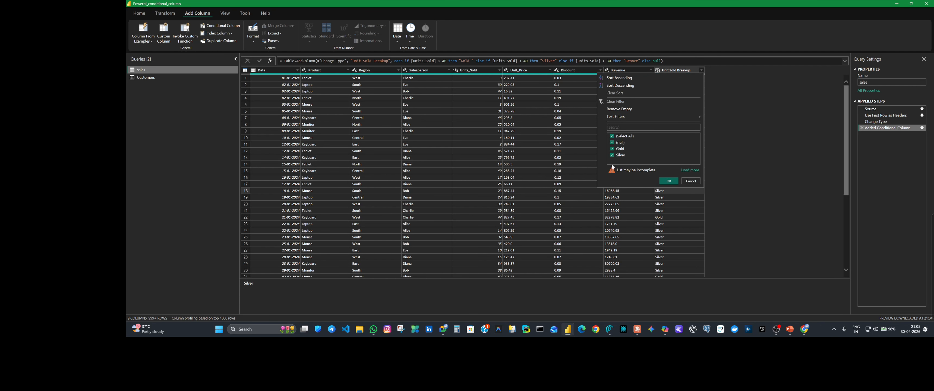
click(613, 137)
click(617, 148)
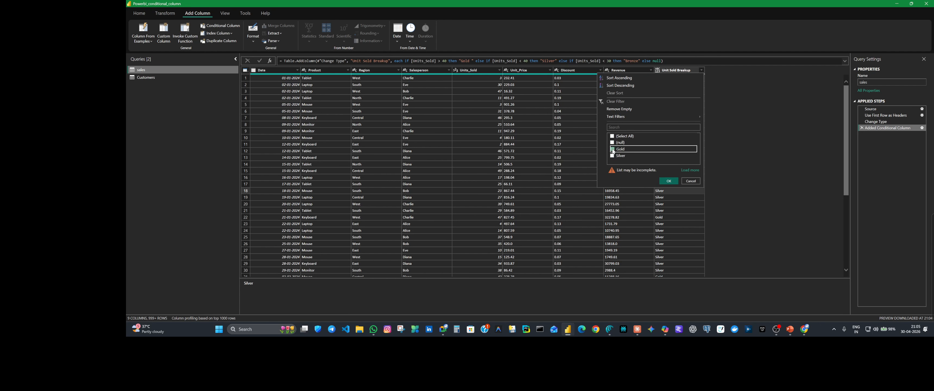
click(667, 181)
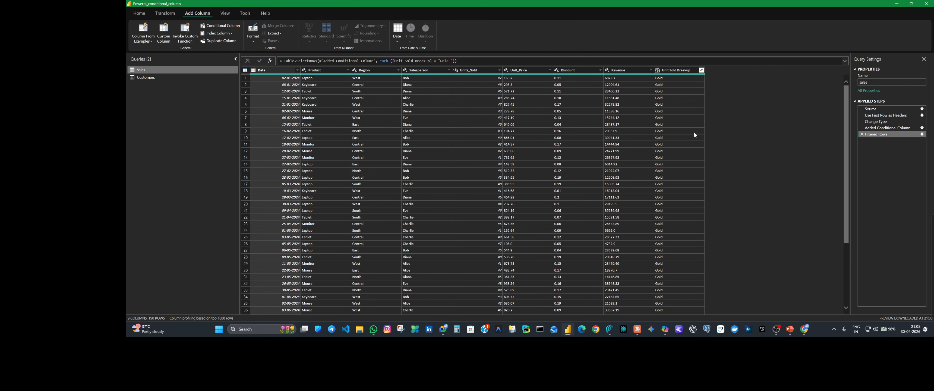
- Switch the Unit Sold Breakup filter from Gold to only the Silver rows
click(673, 70)
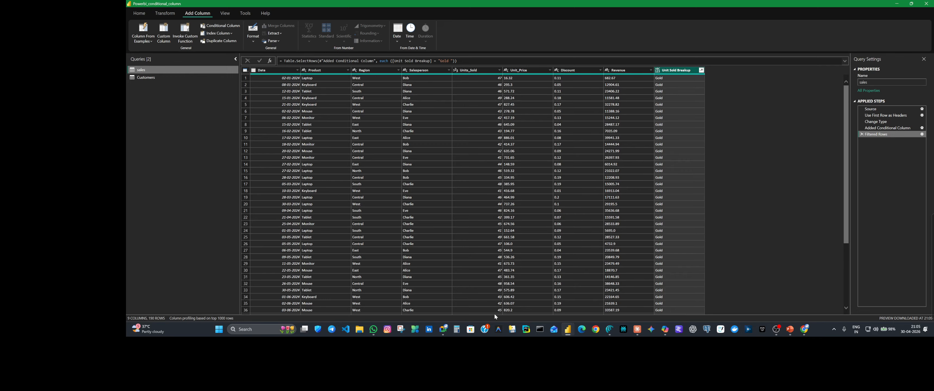
click(702, 71)
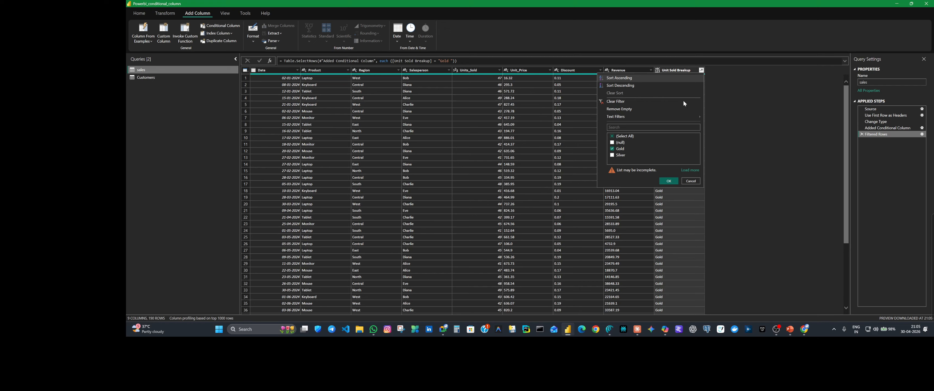
click(613, 150)
click(613, 156)
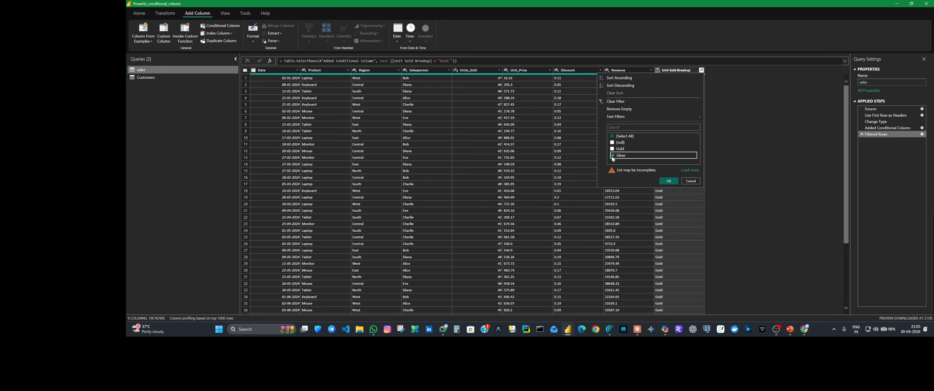
click(671, 182)
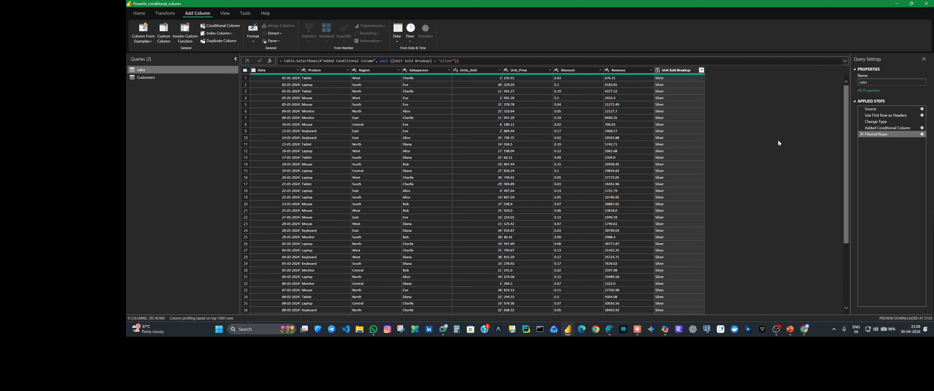
- Review the advanced settings and available operators of the Filtered Rows step, leaving them unchanged
click(923, 134)
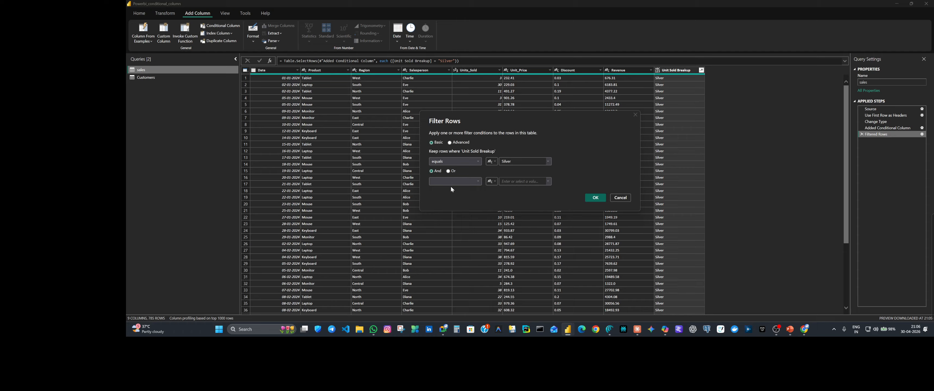
click(450, 143)
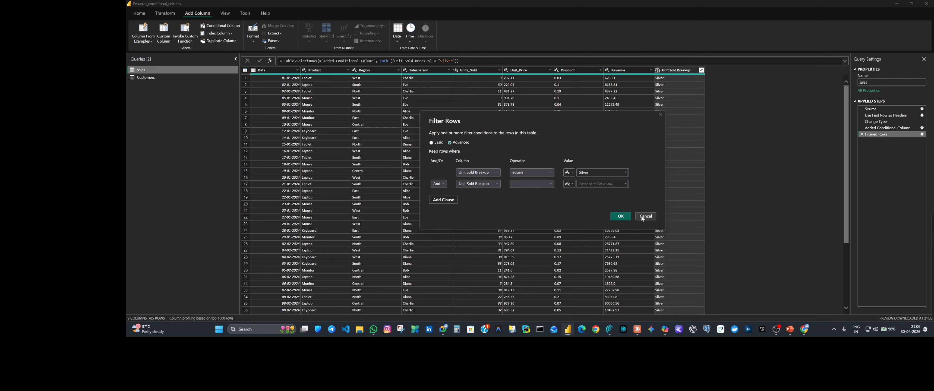
drag(546, 114, 414, 112)
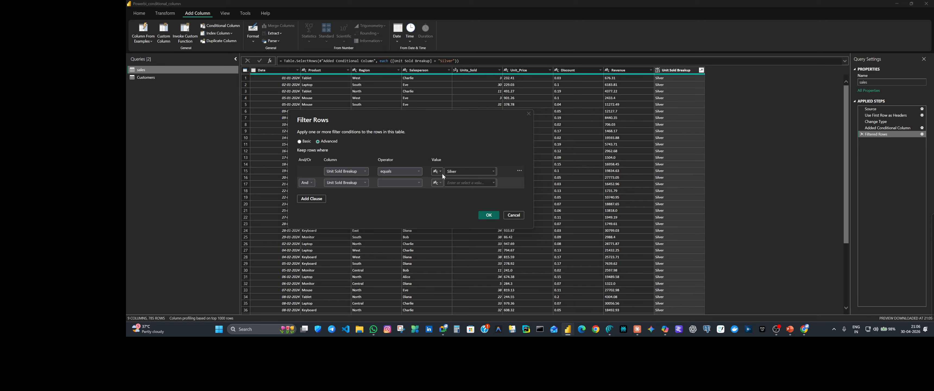
click(418, 184)
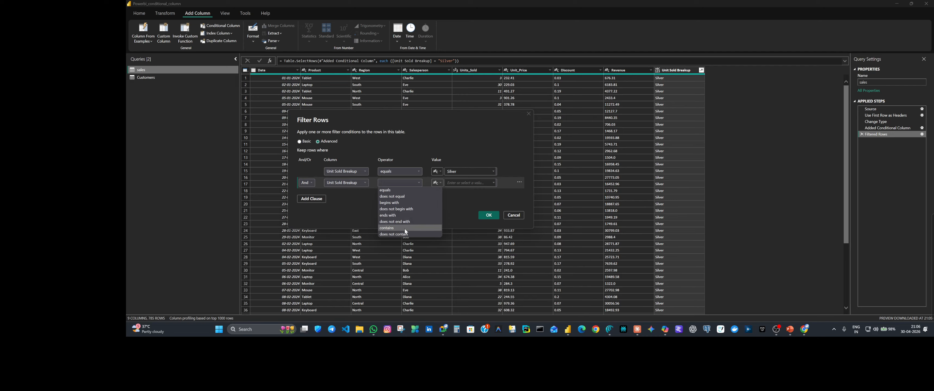
click(513, 215)
- Edit the Added Conditional Column step so Silver applies at less than or equal to 39 and Bronze at less than or equal to 30
click(914, 128)
click(923, 128)
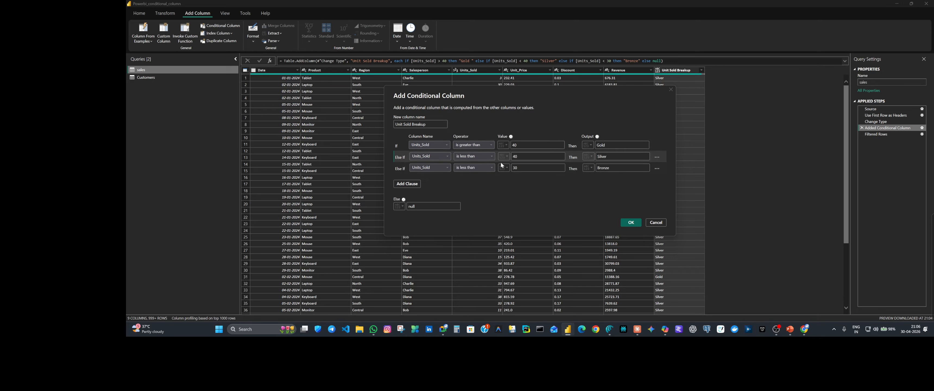
click(492, 156)
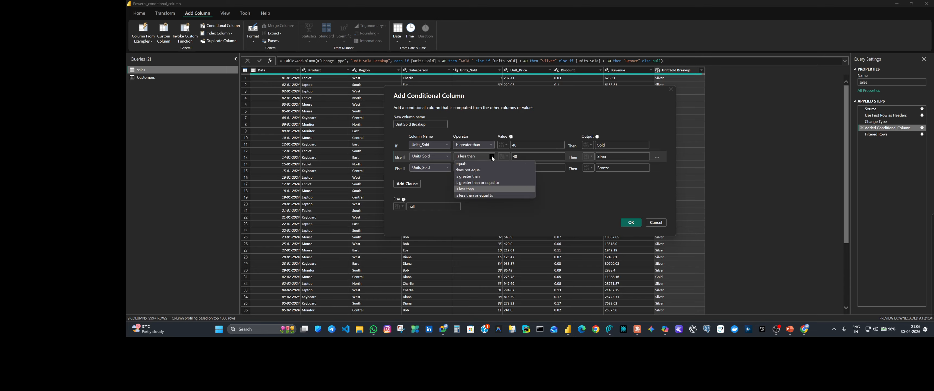
click(481, 196)
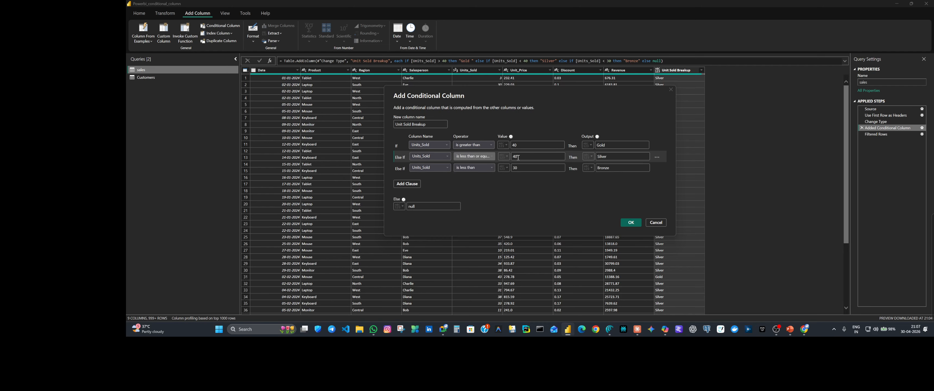
click(518, 158)
key(BackSpace)
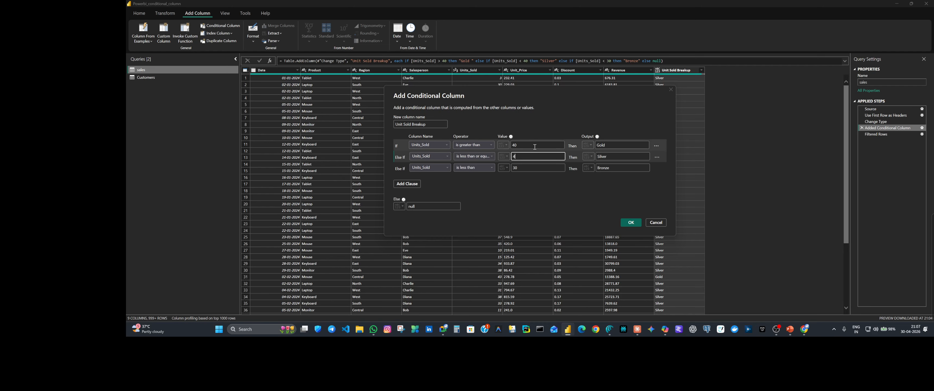
text(39)
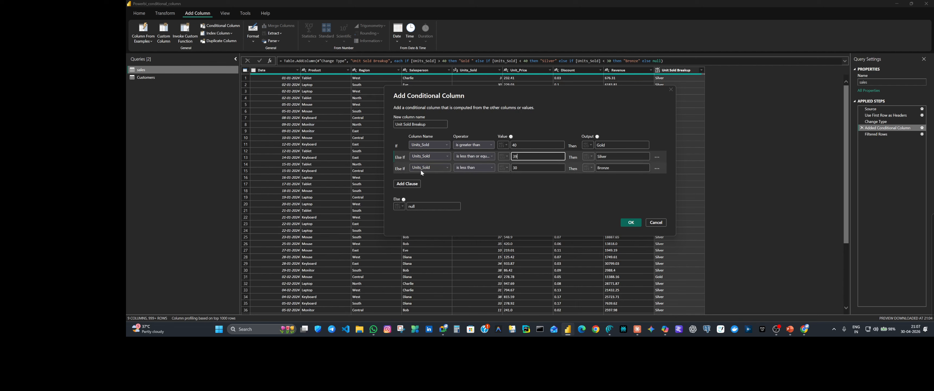
click(491, 168)
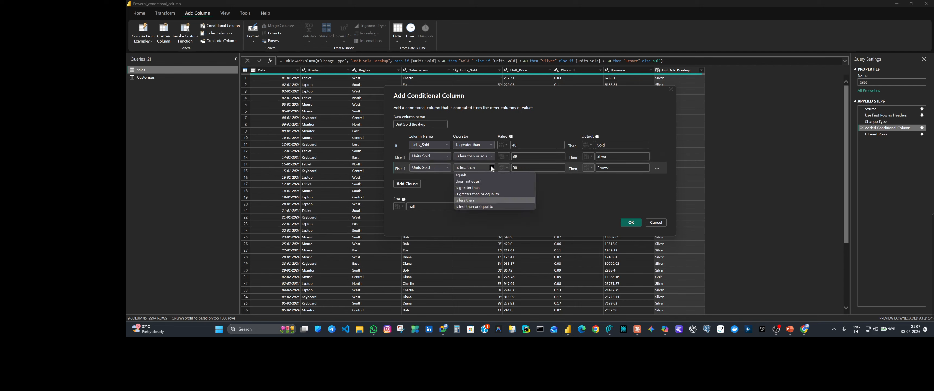
click(479, 207)
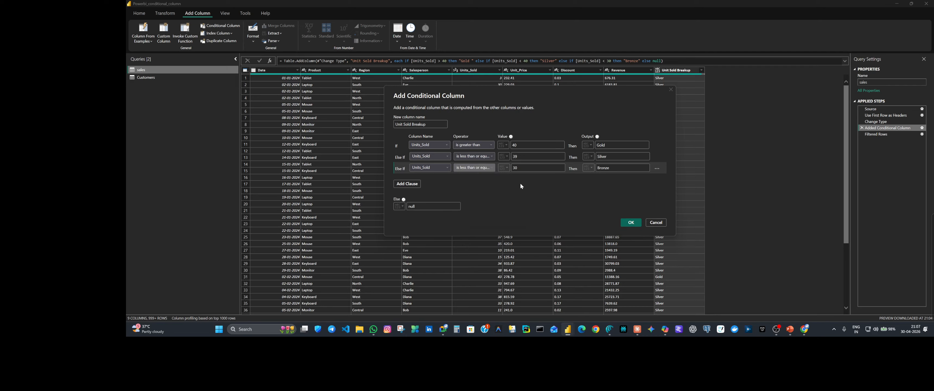
click(632, 223)
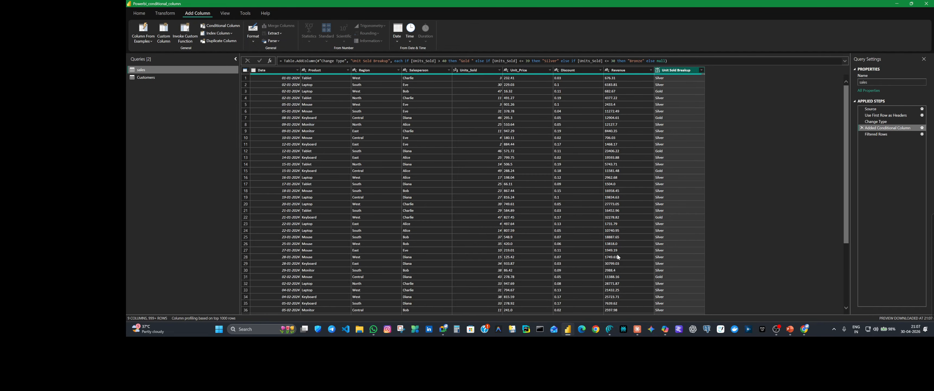
- Check which values Unit Sold Breakup contains by browsing the rows and loading its full filter list, without applying a filter
scroll(618, 257, down, 20)
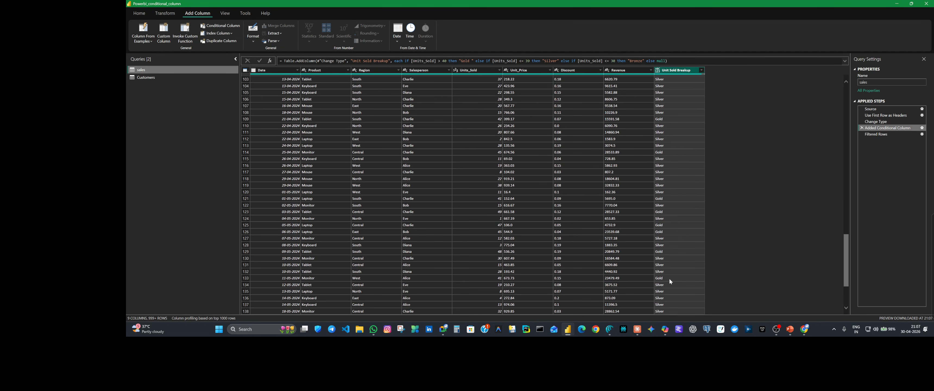
scroll(670, 281, up, 20)
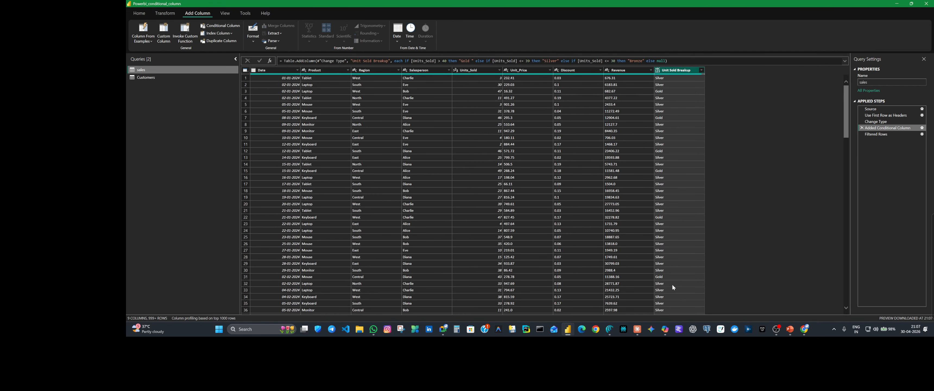
click(702, 70)
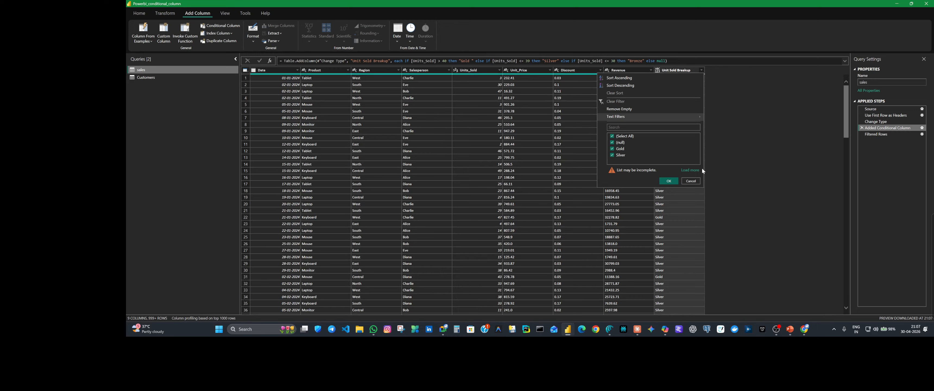
click(693, 170)
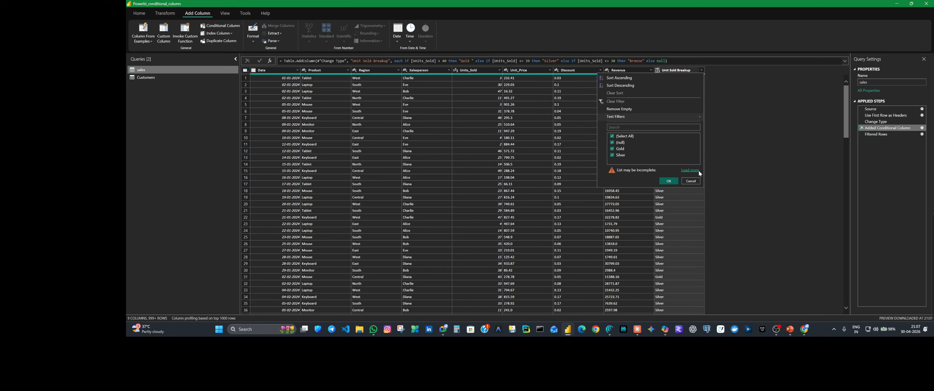
click(612, 137)
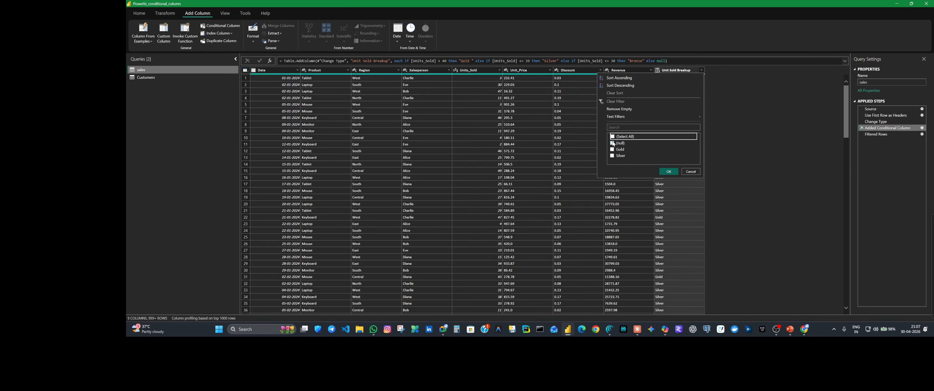
click(612, 142)
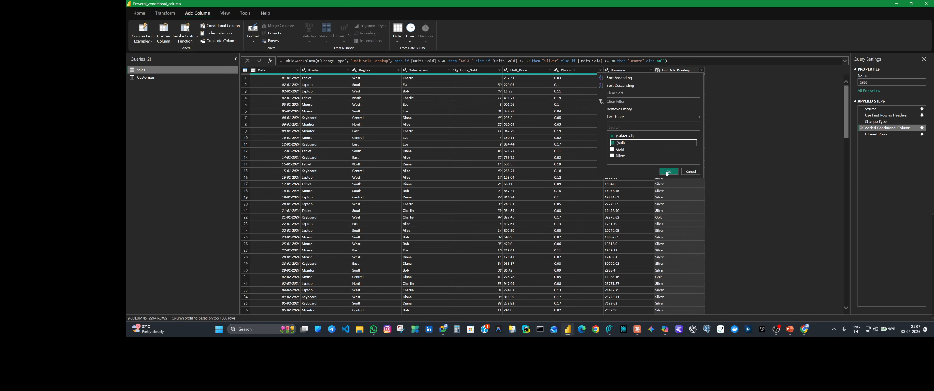
click(692, 172)
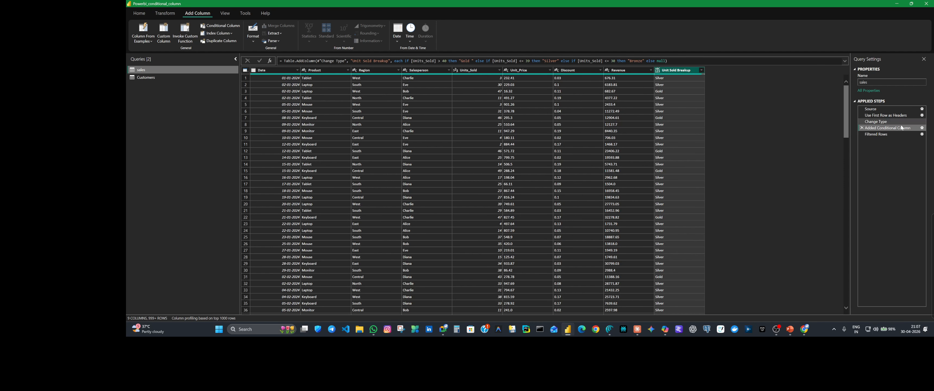
- Delete the Bronze clause from the Unit Sold Breakup conditional column and set its Else output to Bronze
click(923, 129)
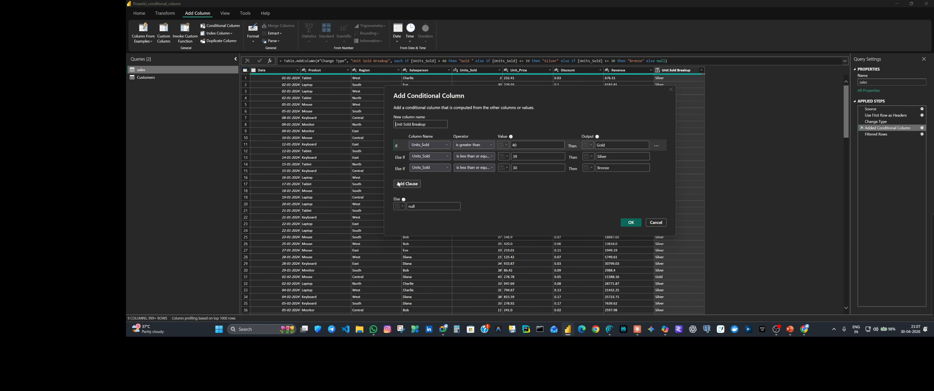
click(658, 169)
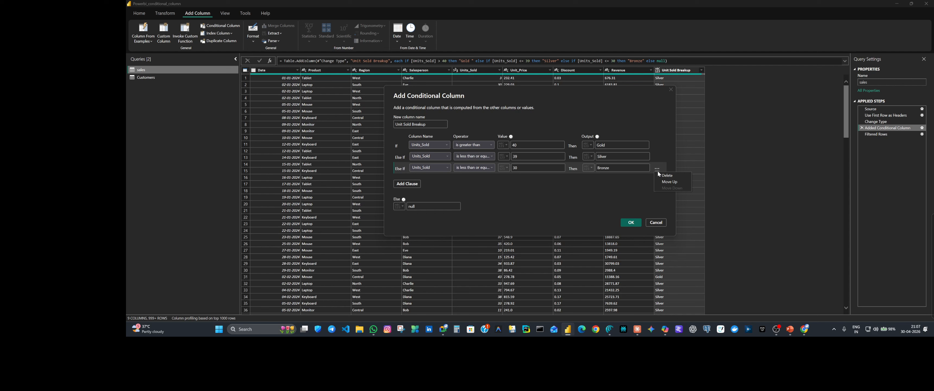
click(666, 177)
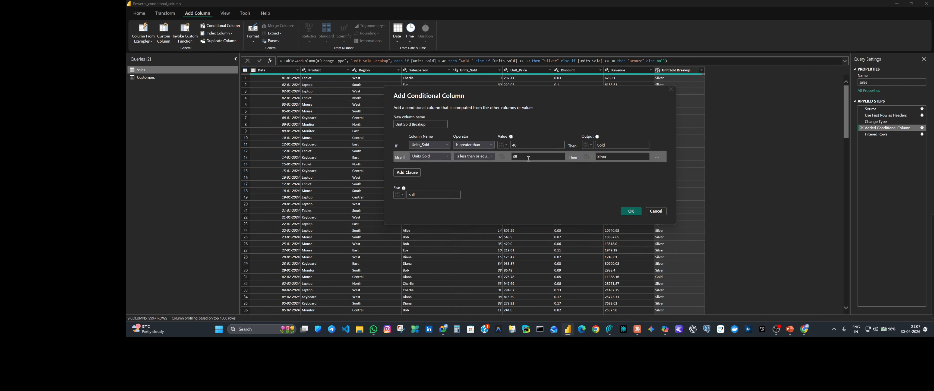
click(423, 194)
key(BackSpace)
key(BackSpace)
key(BackSpace)
key(BackSpace)
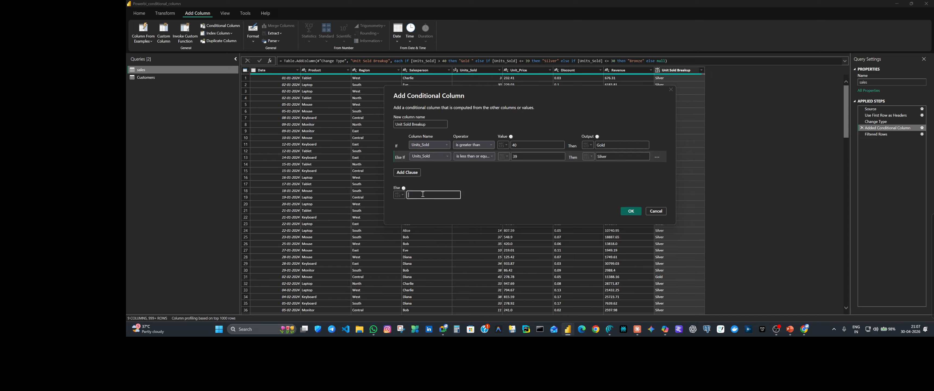
text(Bronze)
click(638, 212)
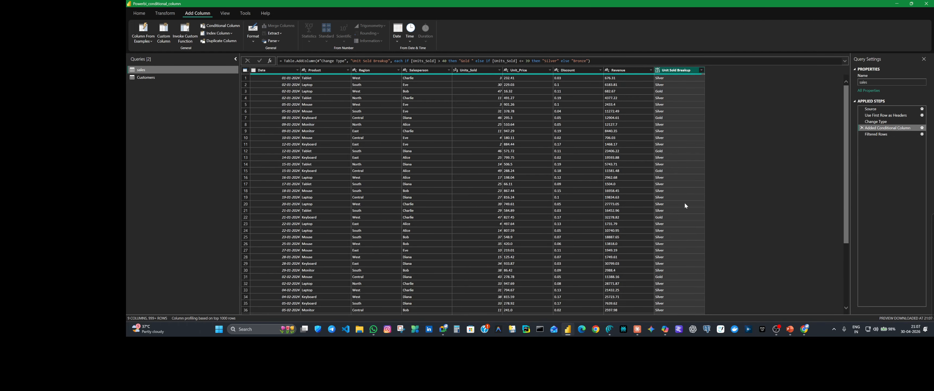
- Filter the Unit Sold Breakup column to show only the Bronze rows
click(701, 71)
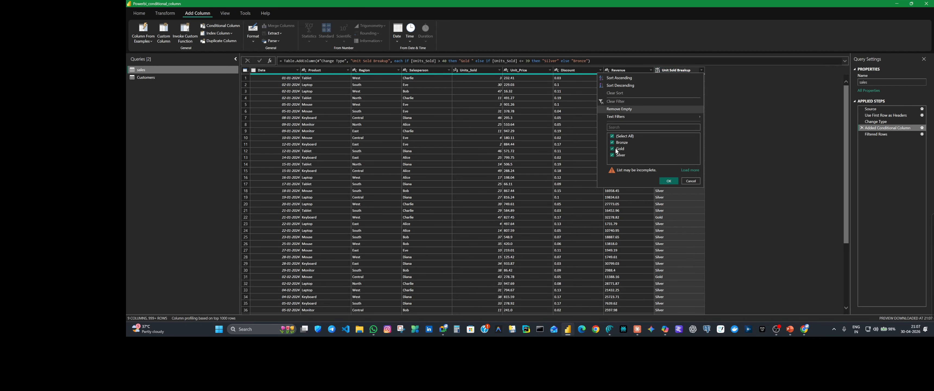
click(613, 137)
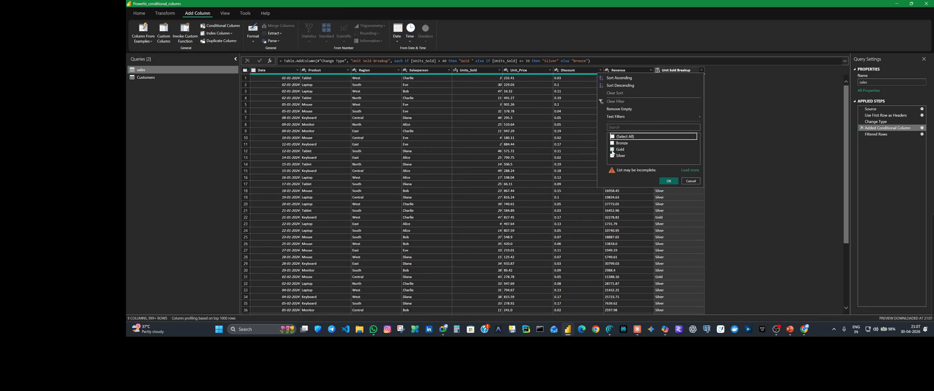
click(612, 143)
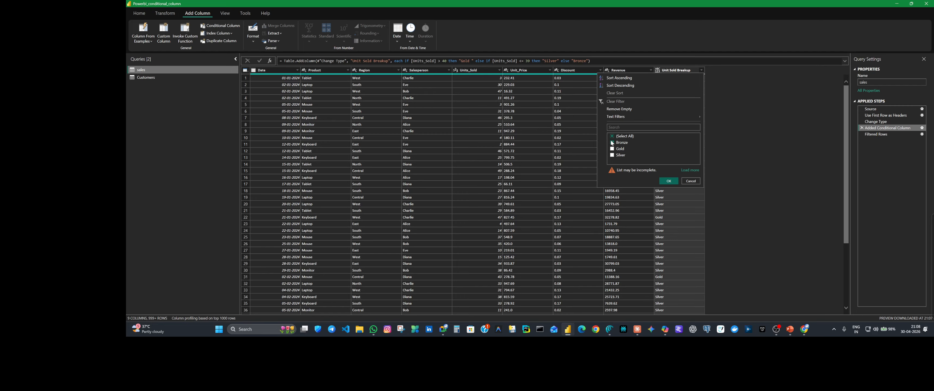
click(662, 180)
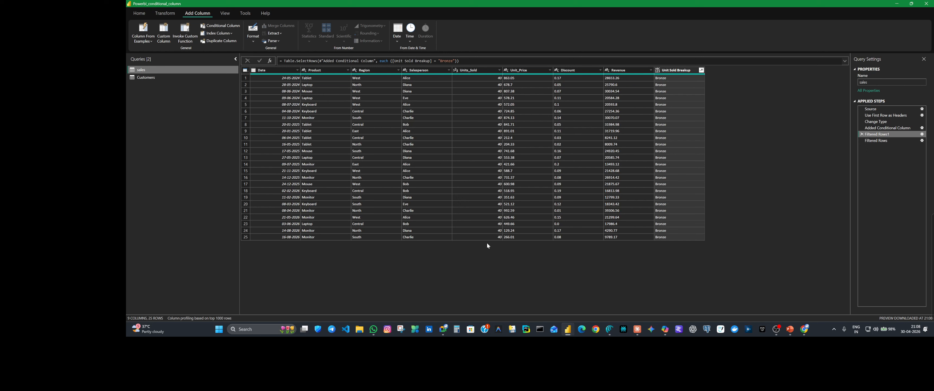
- Reset the Unit Sold Breakup filter so that all values are selected again
click(702, 70)
click(612, 137)
click(612, 136)
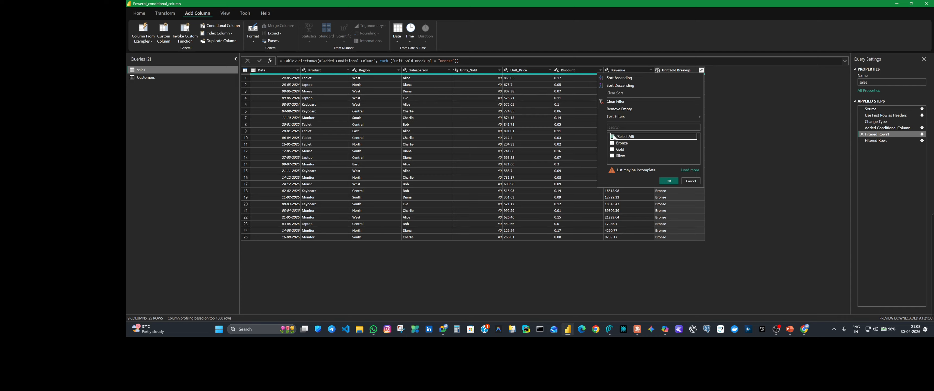
click(669, 182)
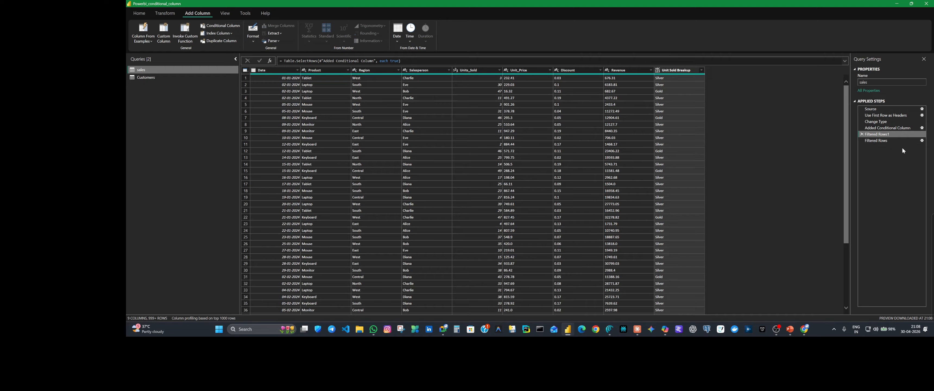
- Reopen the Added Conditional Column settings and set the Silver clause's value to 30
click(922, 128)
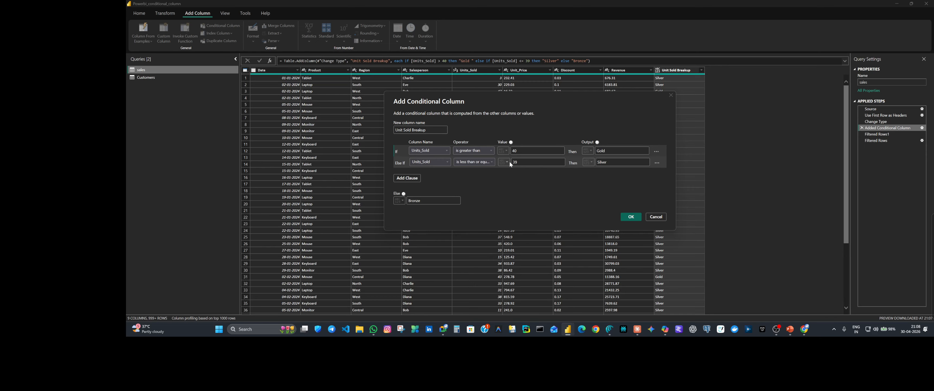
click(523, 161)
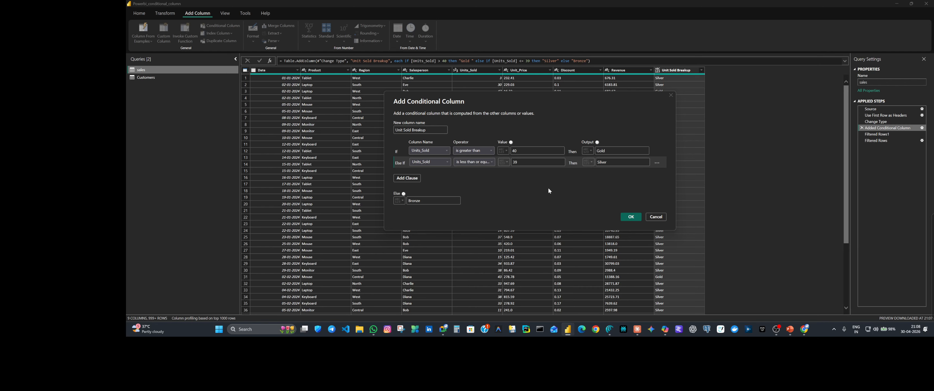
key(BackSpace)
click(650, 176)
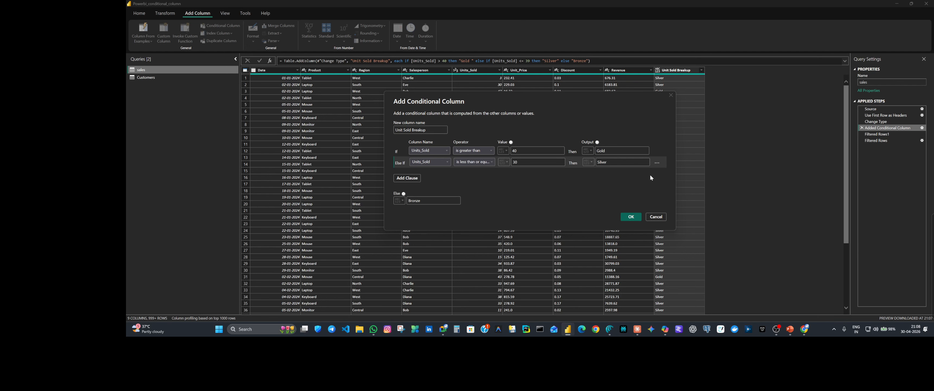
- Add a third clause to the Unit Sold Breakup conditional column: Units_Sold is less than 10, output Bronze
click(401, 181)
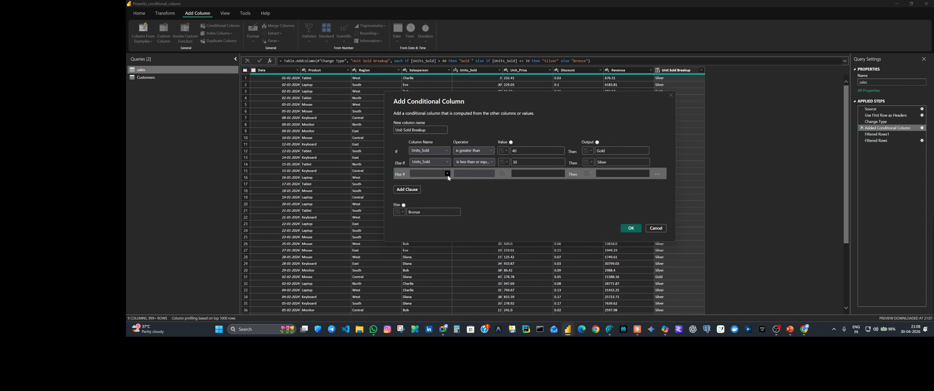
click(447, 174)
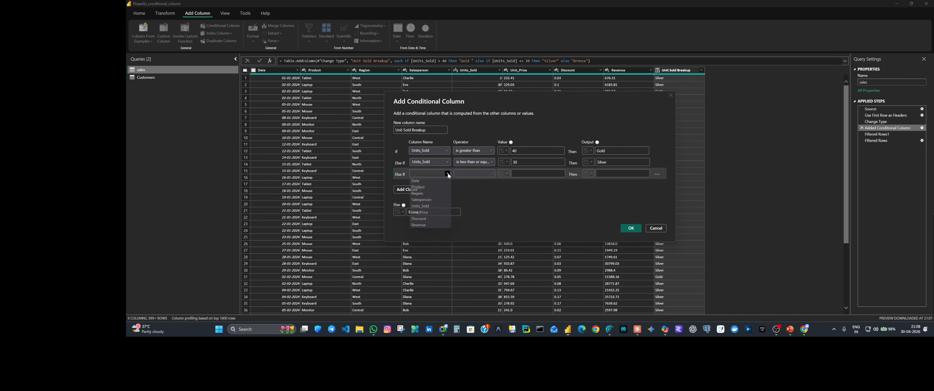
click(426, 206)
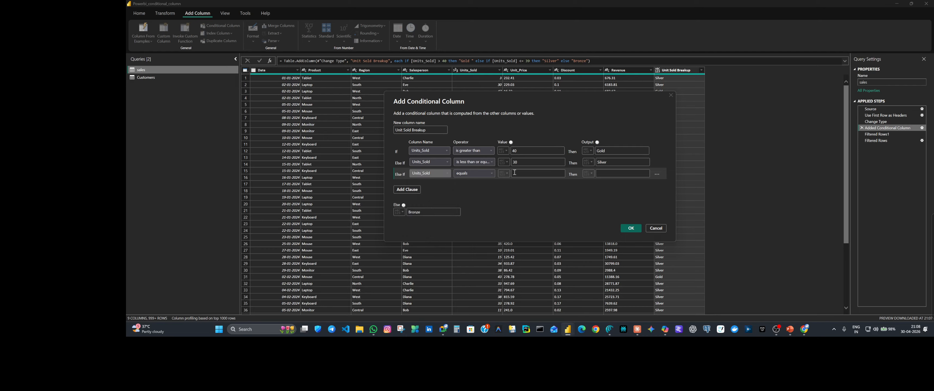
click(492, 174)
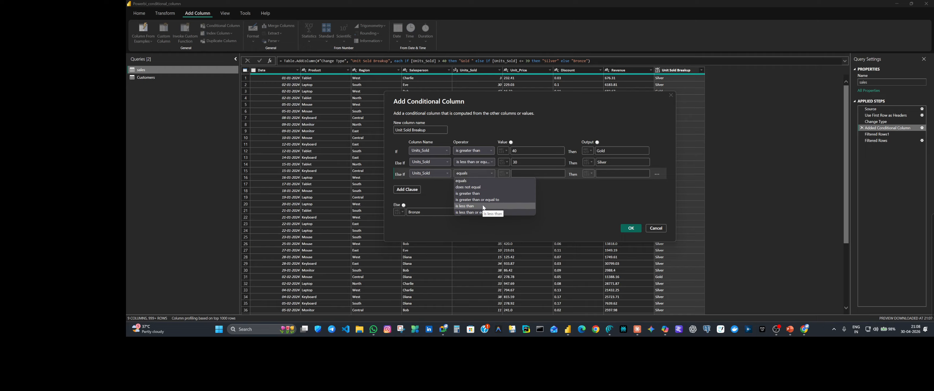
click(466, 207)
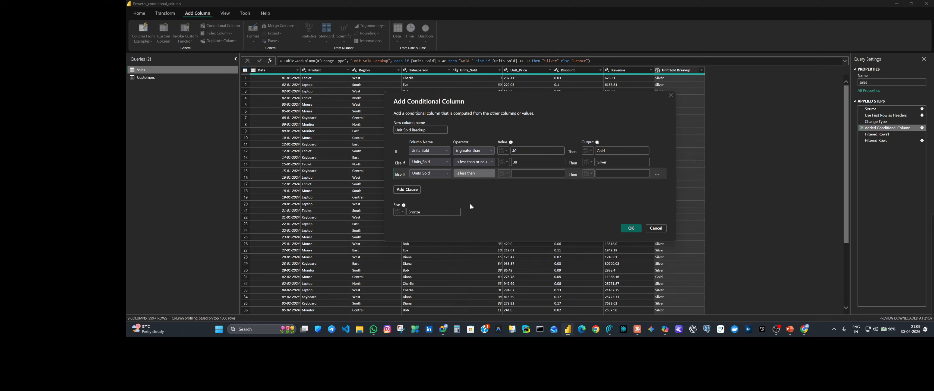
click(543, 173)
text(10)
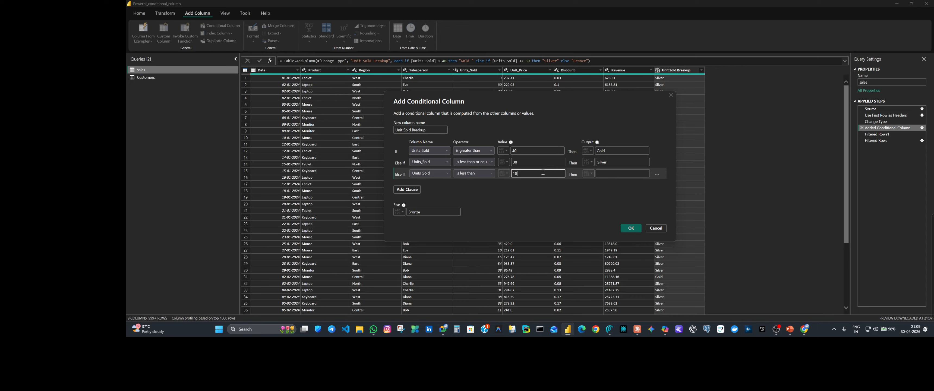
click(613, 175)
text(Bronze)
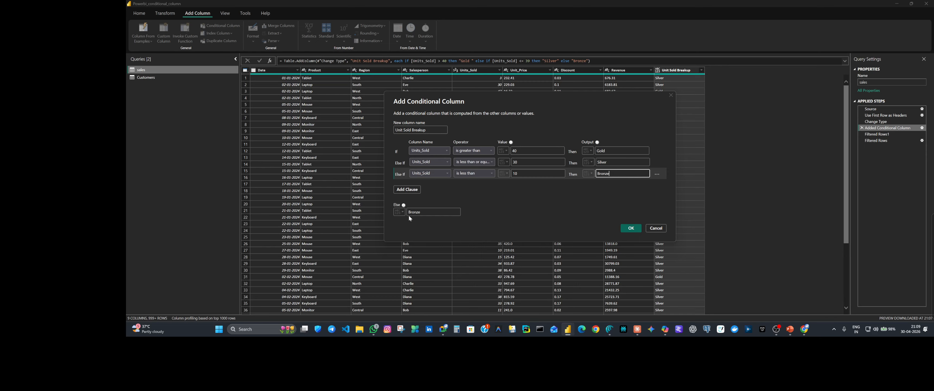
- Set the Else output of Unit Sold Breakup to Unknown and apply the conditional column
drag(423, 212, 404, 207)
mouse_move(404, 206)
double_click(421, 213)
text(Unknown)
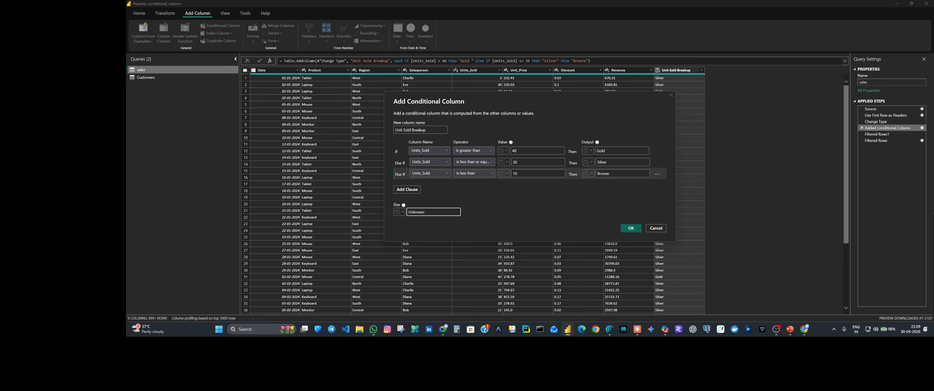
click(629, 228)
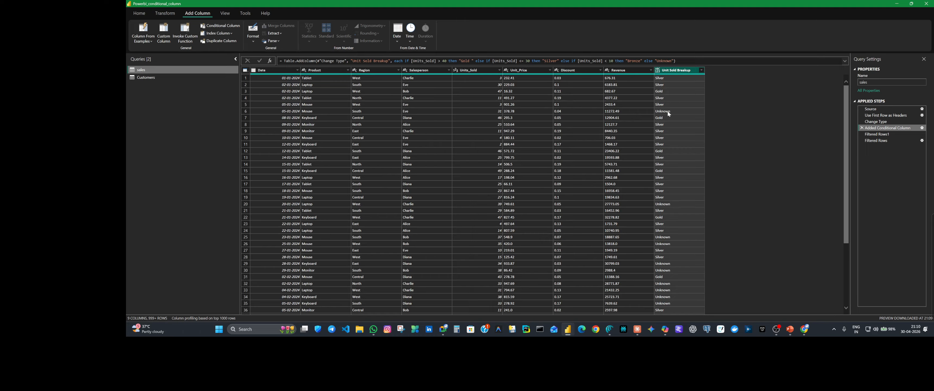
- Check which categories the Unit Sold Breakup column contains in its filter list, without applying a filter
click(660, 242)
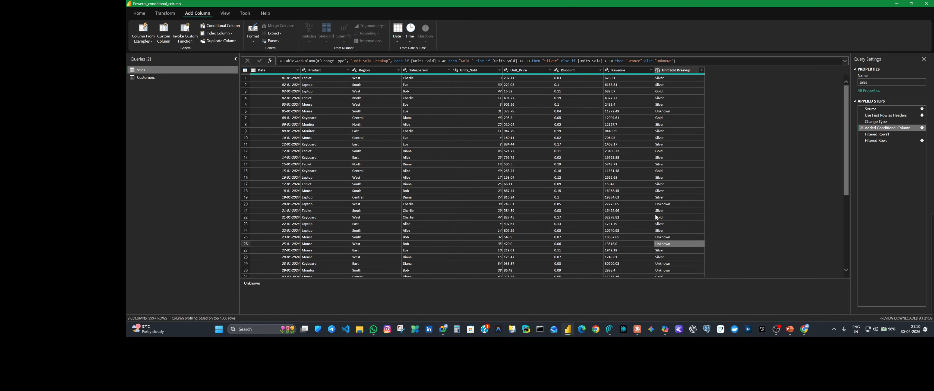
click(702, 70)
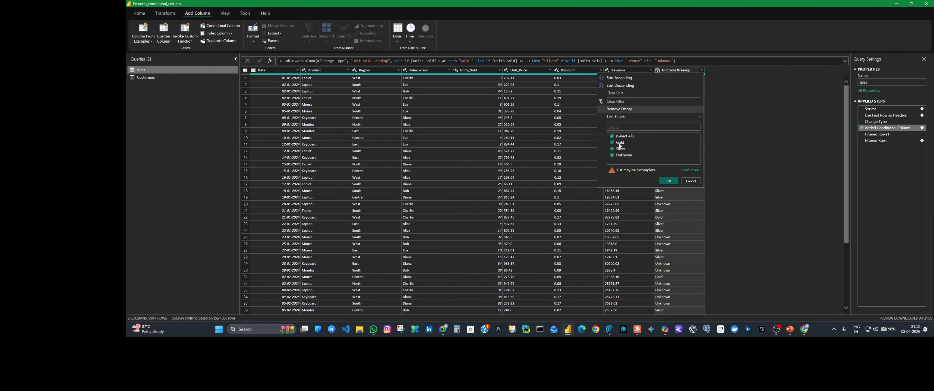
click(691, 181)
- Reopen the Added Conditional Column settings, delete the Bronze clause and set the Else output to Silver
click(923, 128)
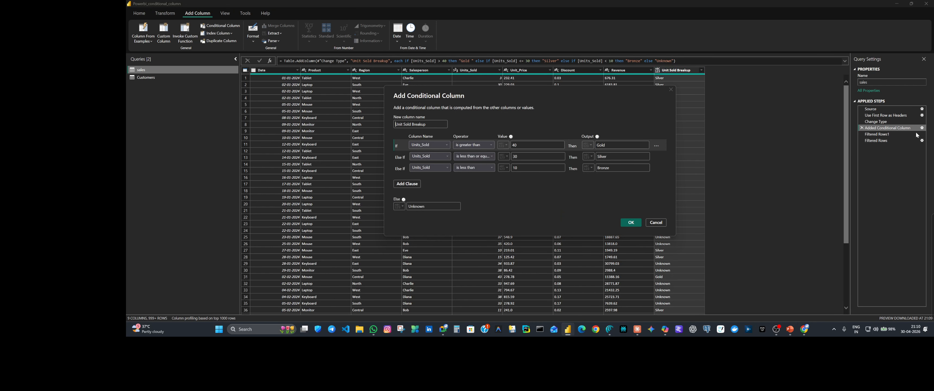
click(657, 168)
click(668, 176)
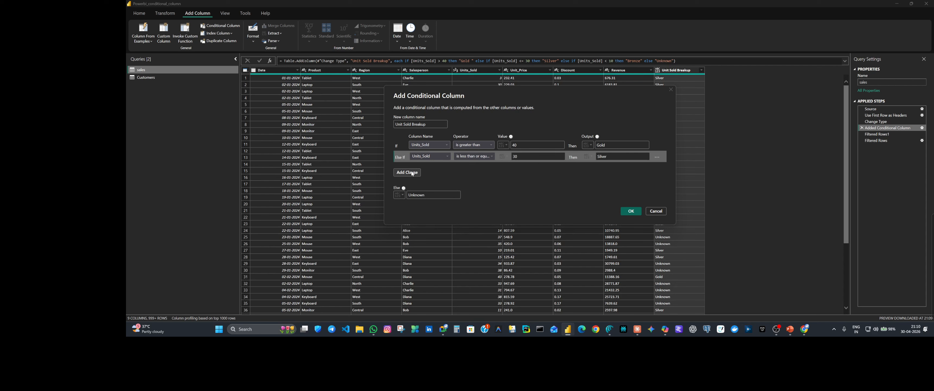
click(405, 195)
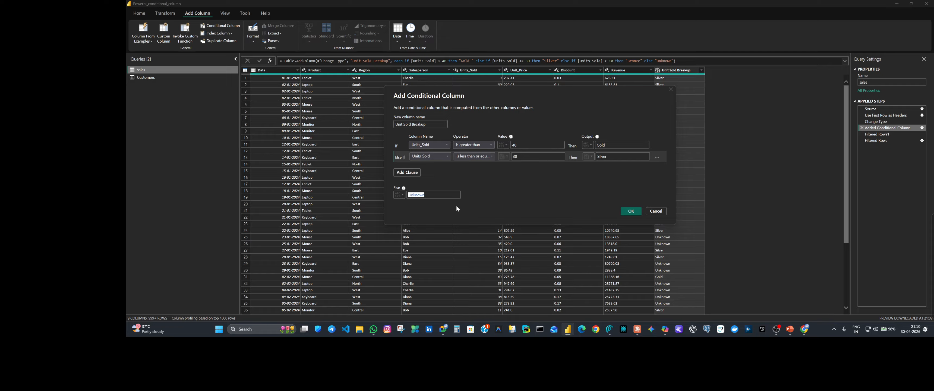
text(Silver)
- Delete the Silver clause, set the Gold clause's value to 35 and apply the conditional column
click(657, 157)
click(662, 167)
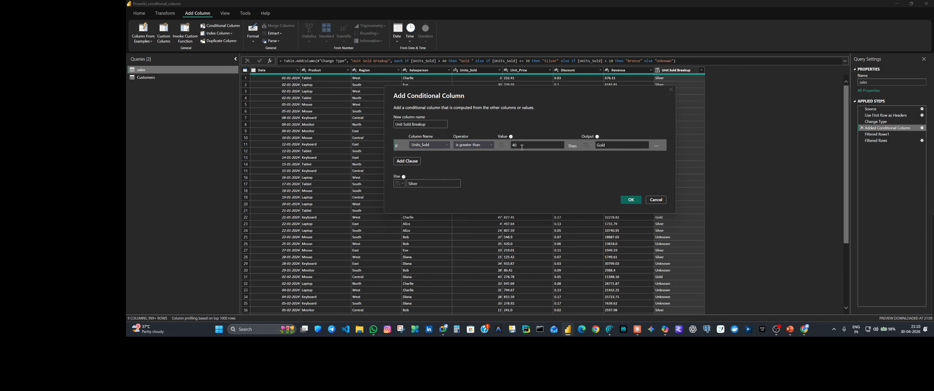
drag(522, 147, 499, 146)
text(35)
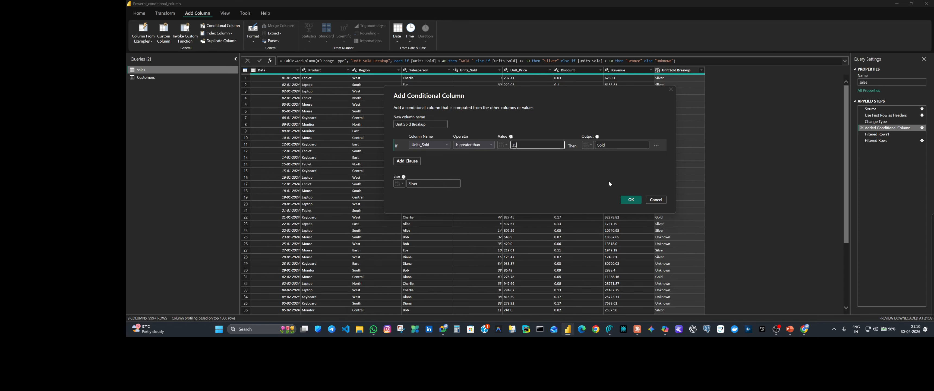
click(633, 199)
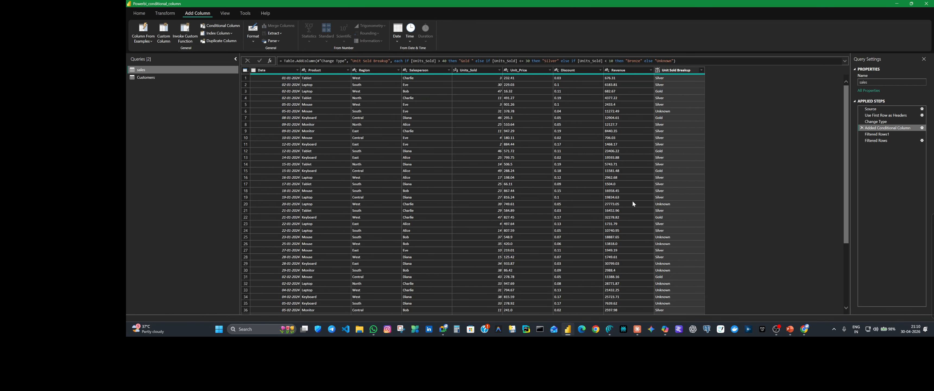
- Load the complete value list in the Unit Sold Breakup filter, apply it with all values selected and review the rows
click(702, 70)
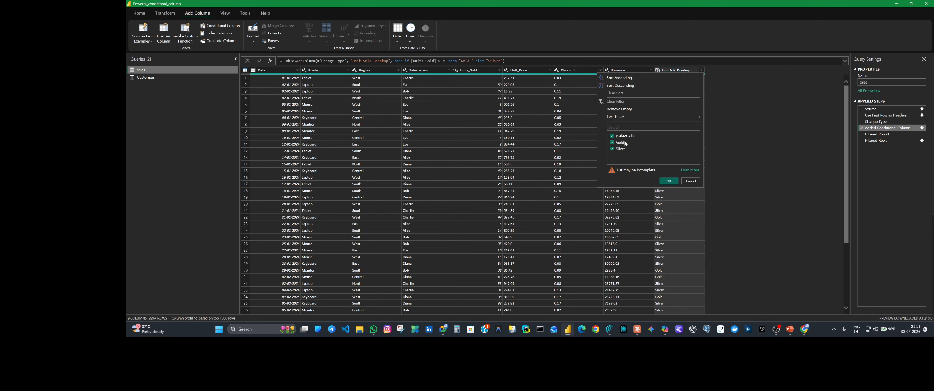
click(690, 171)
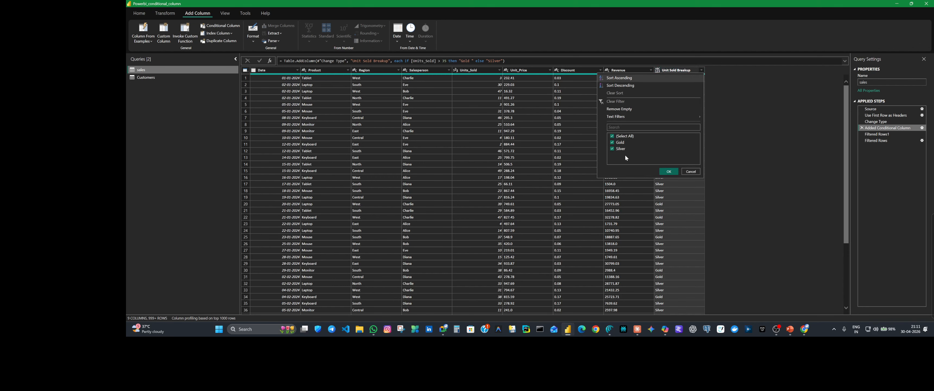
click(671, 172)
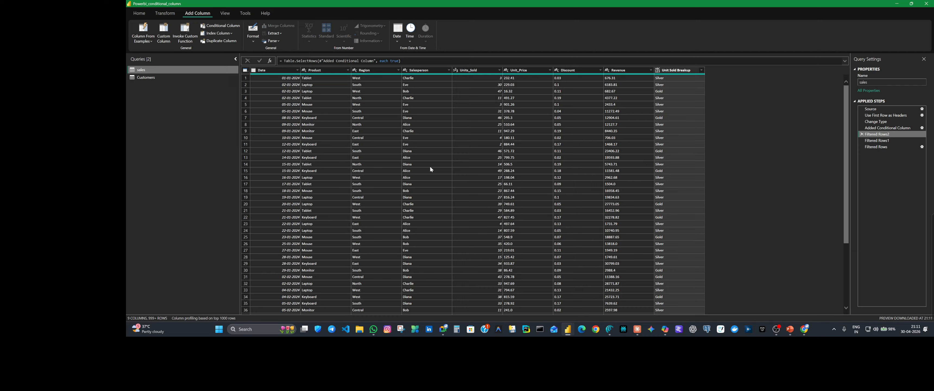
scroll(415, 215, down, 20)
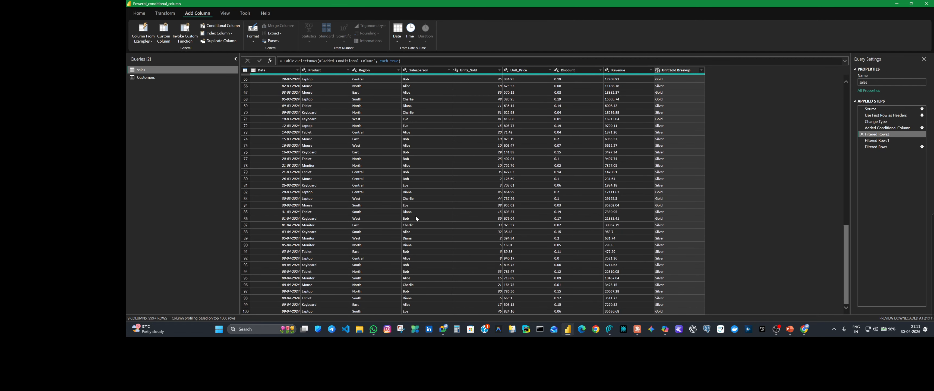
scroll(416, 215, up, 20)
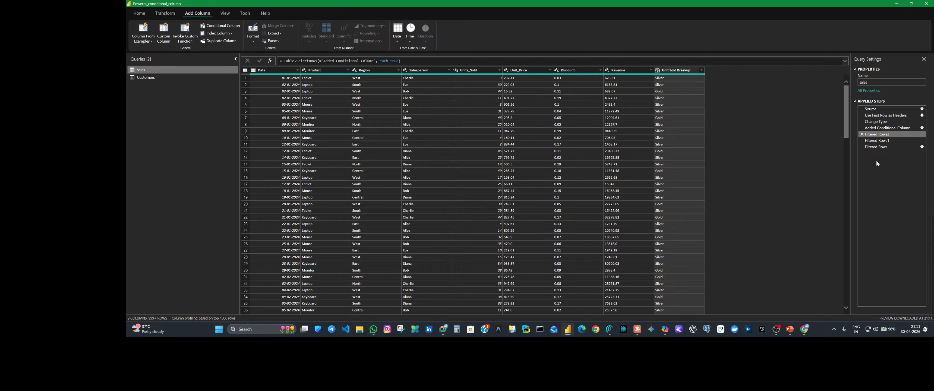
click(311, 71)
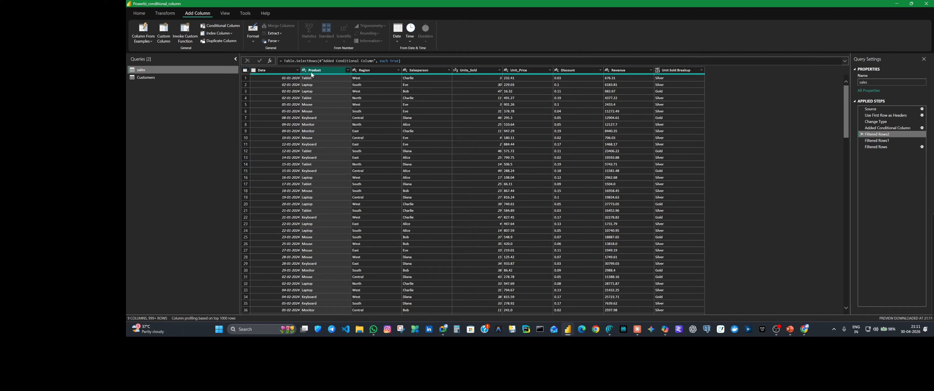
click(225, 26)
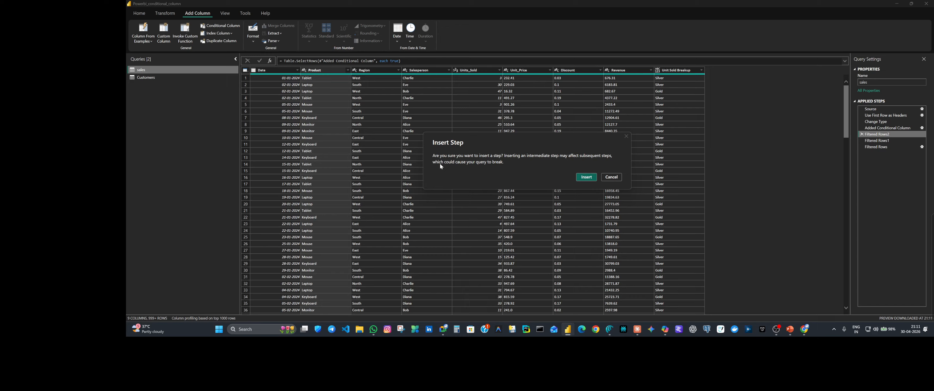
click(611, 177)
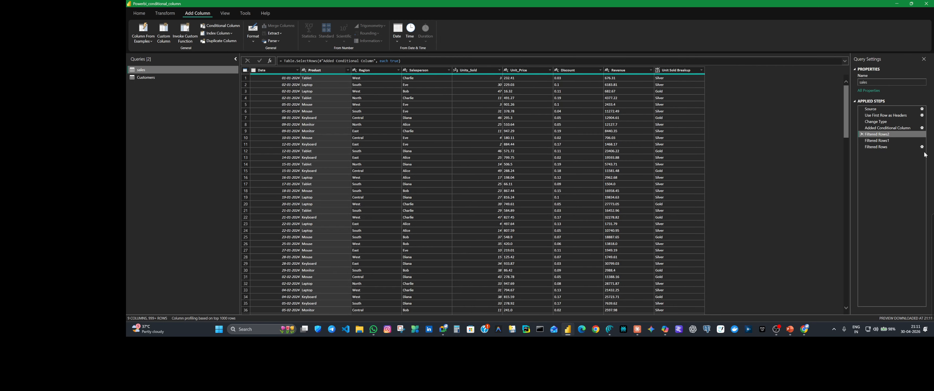
- Start a conditional column named Product Summary after the last applied step, with Product as the tested column
click(881, 147)
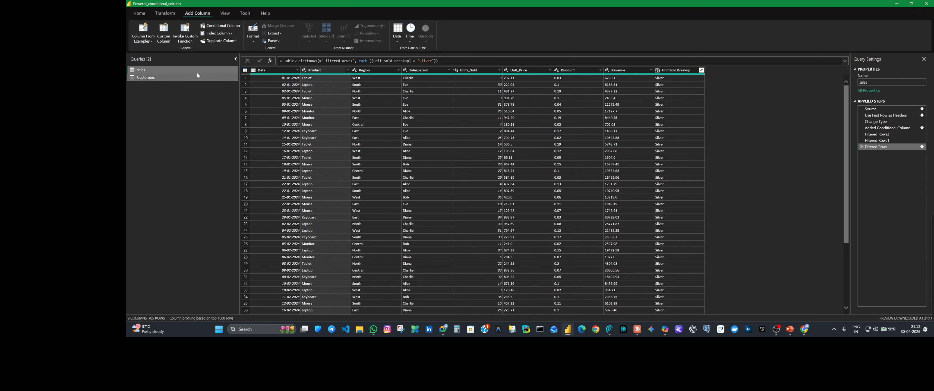
click(220, 26)
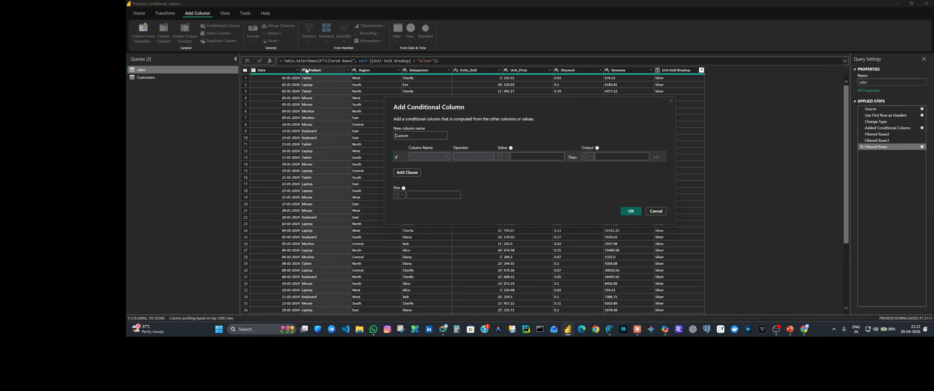
double_click(414, 135)
text(Product Summary)
click(447, 157)
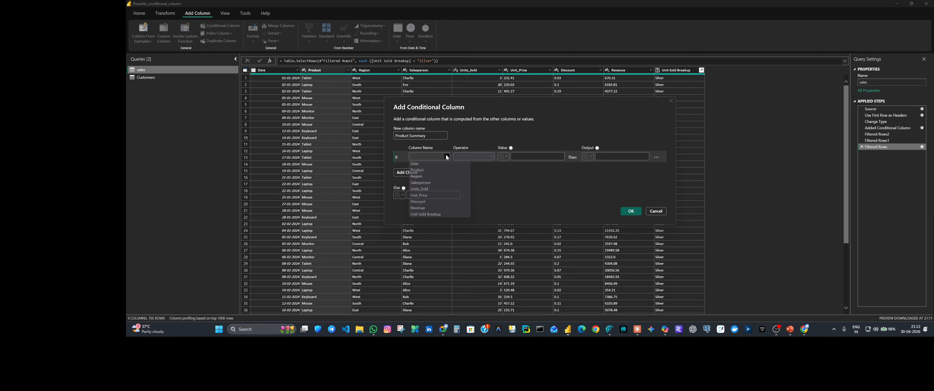
click(439, 170)
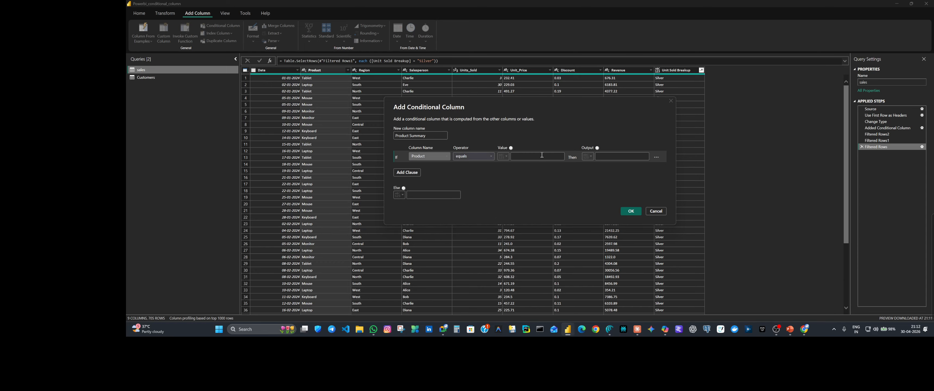
- Make the Product clause compare against a column instead of a value, choosing Region
click(507, 155)
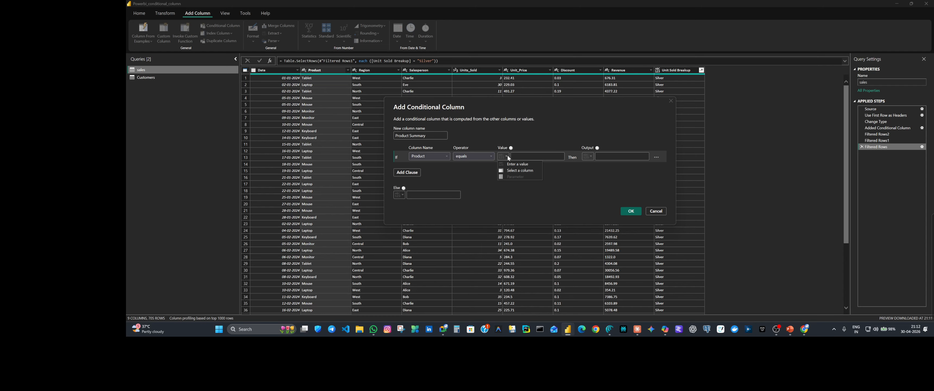
click(518, 172)
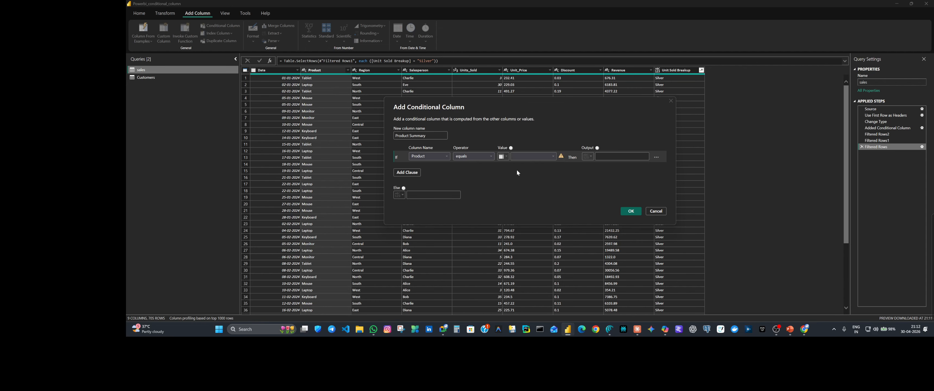
click(526, 156)
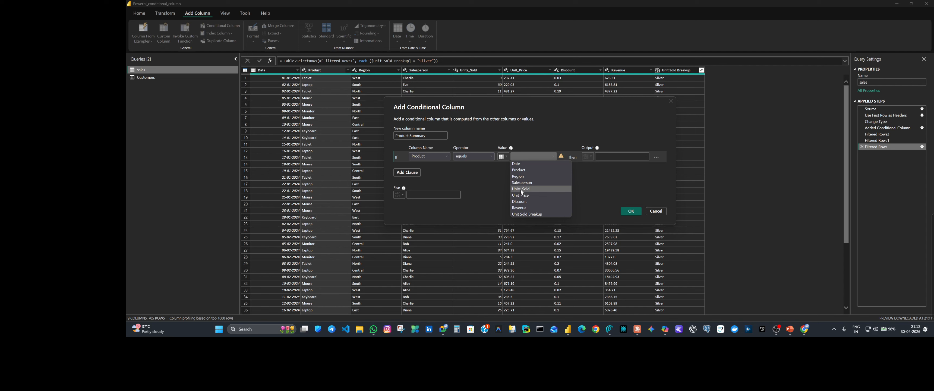
click(520, 176)
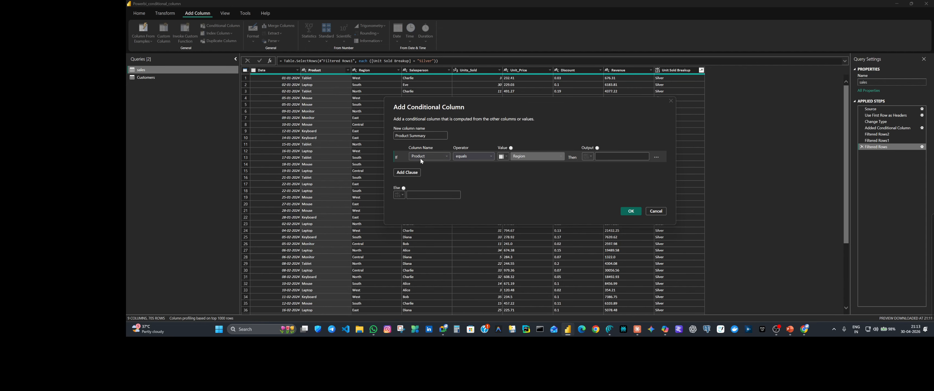
- Switch the Product clause back to an entered value, West, and set its output to West sales for Tablet
click(535, 156)
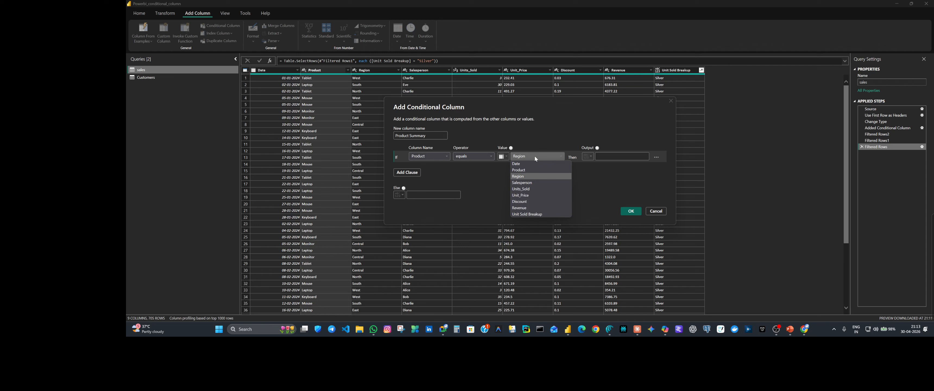
click(534, 155)
click(507, 155)
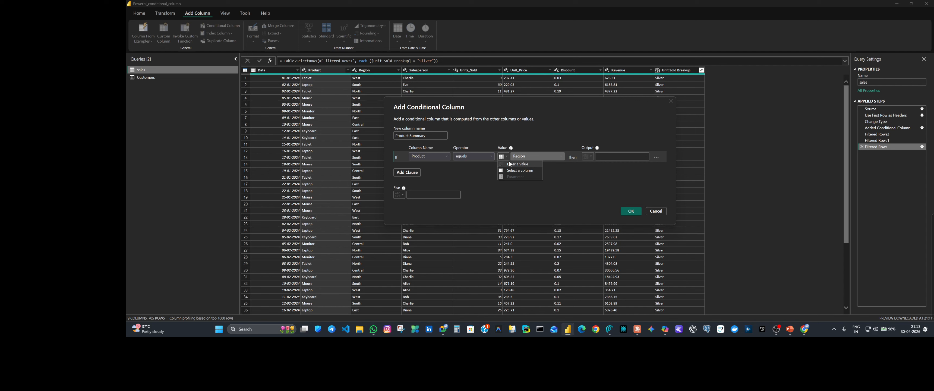
click(510, 164)
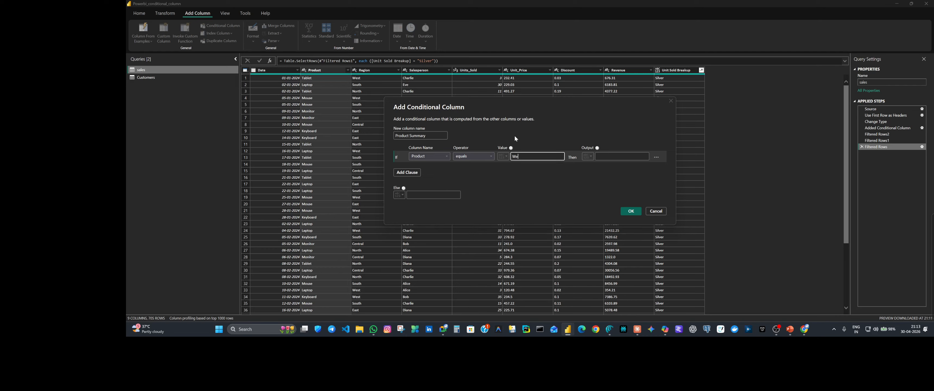
click(606, 157)
text(West)
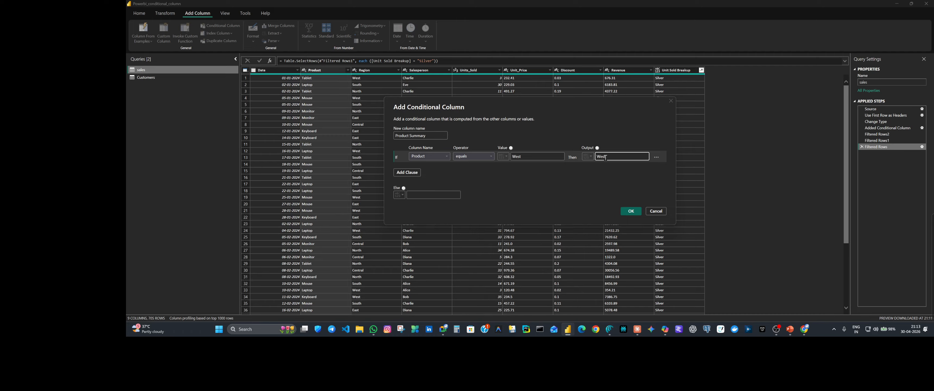
text( sales for Tablet)
- Set the Else output to Unknown and create the Product Summary conditional column
click(429, 197)
text(Unknown)
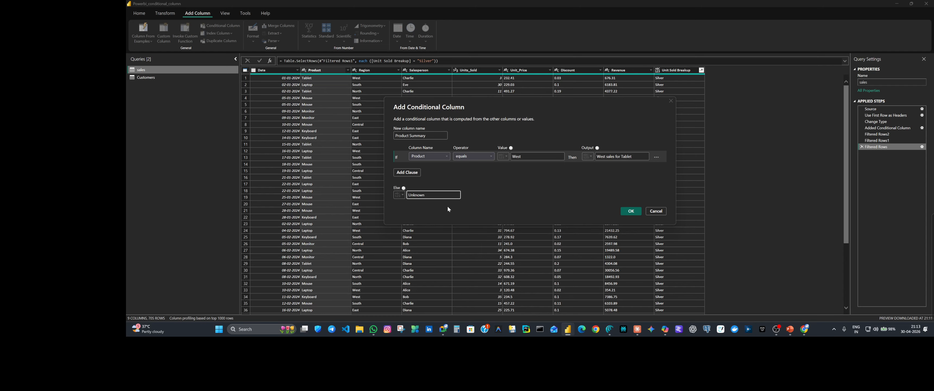
click(633, 212)
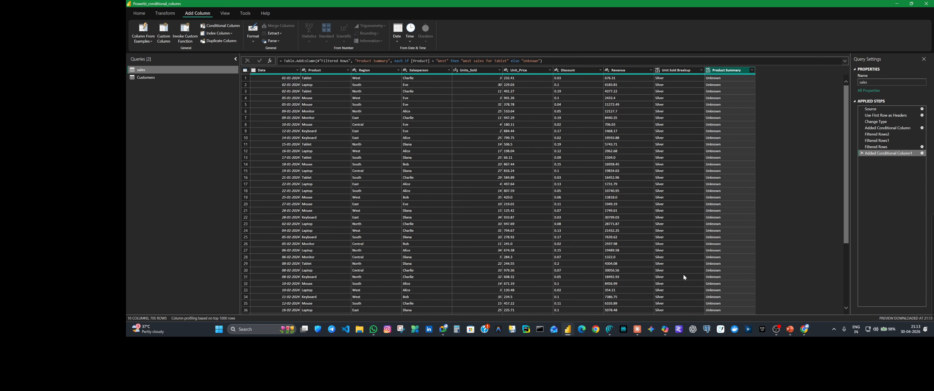
- Check the Product Summary column's rows and filter values, and change its clause's comparison value to Tablet
scroll(755, 200, down, 20)
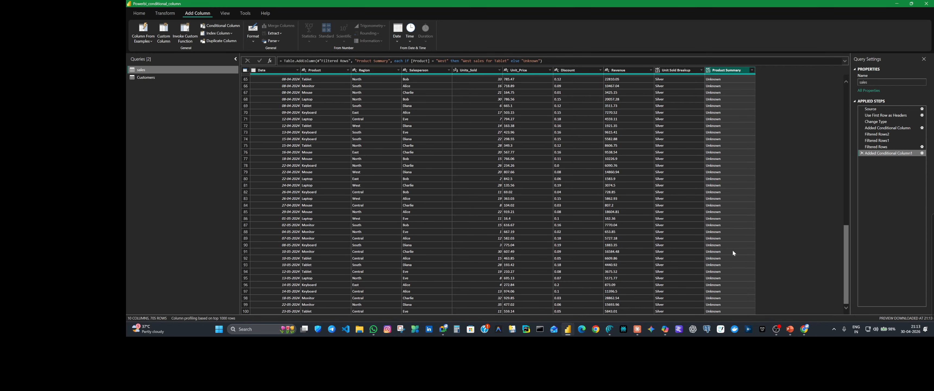
scroll(734, 268, up, 7)
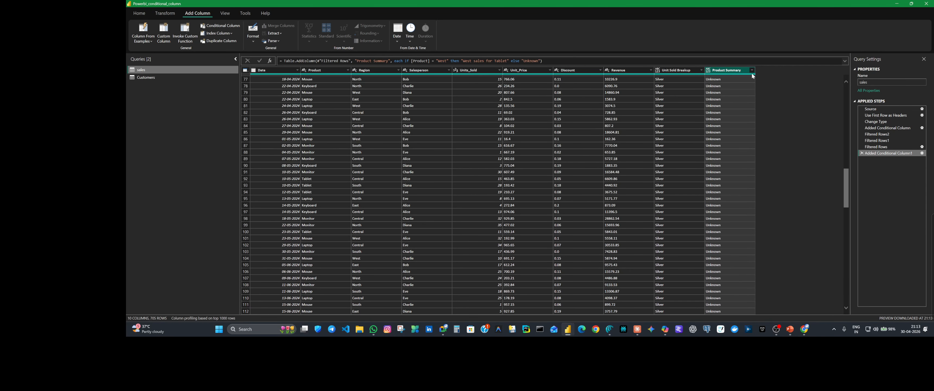
click(752, 70)
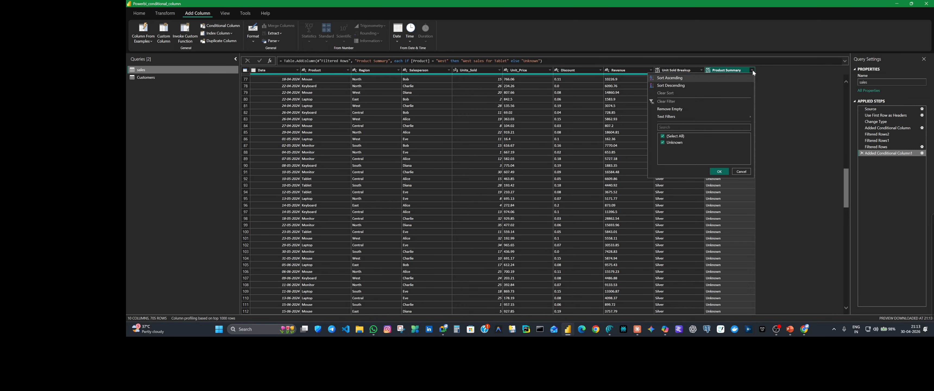
click(745, 172)
click(922, 153)
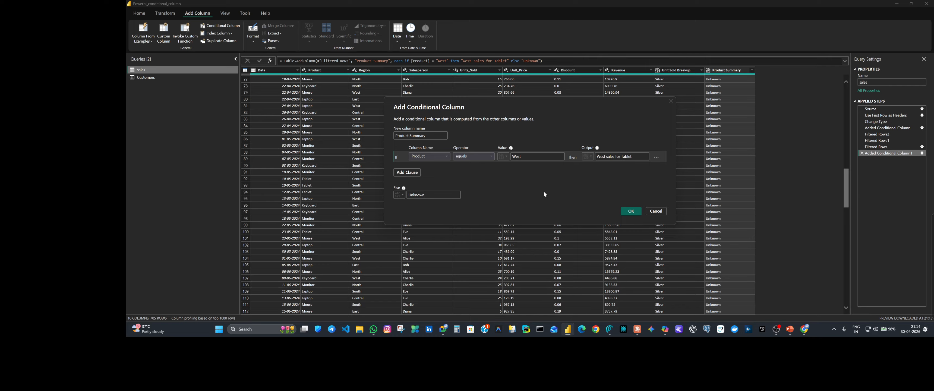
key(BackSpace)
key(BackSpace)
key(BackSpace)
key(BackSpace)
click(631, 211)
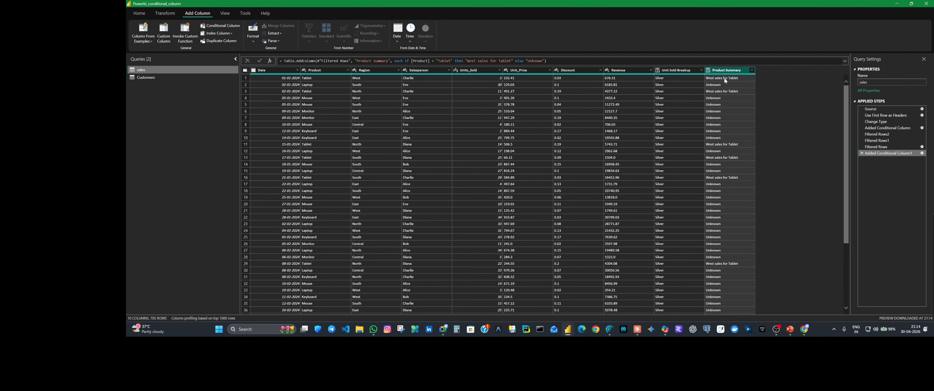
- Filter the Product Summary column to show only the West sales for Tablet rows
click(753, 71)
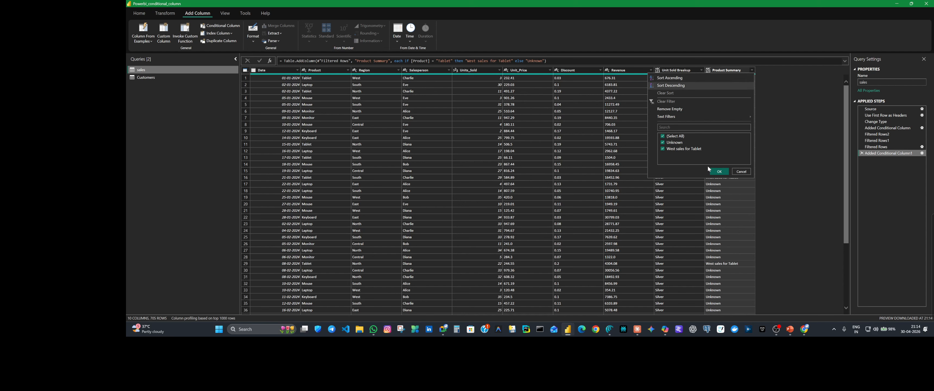
click(664, 137)
click(663, 149)
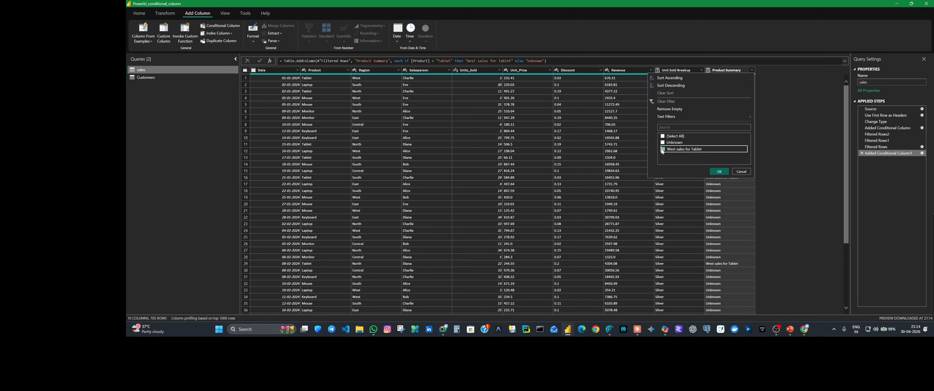
click(723, 171)
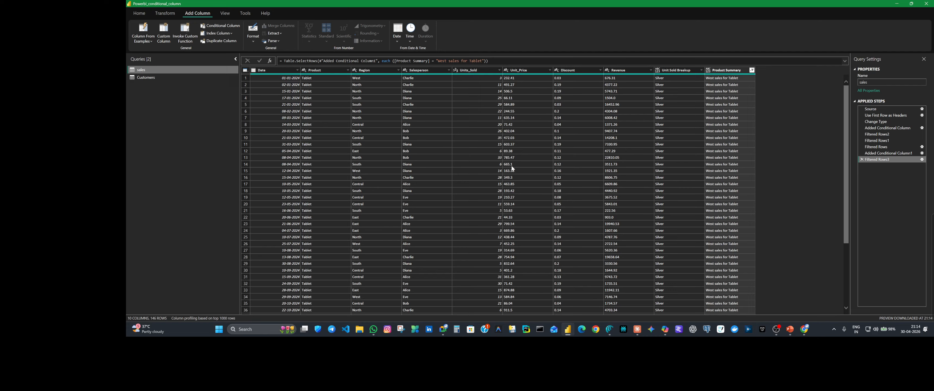
- Check the statistics options for the Revenue column and change its data type to Whole Number
click(165, 13)
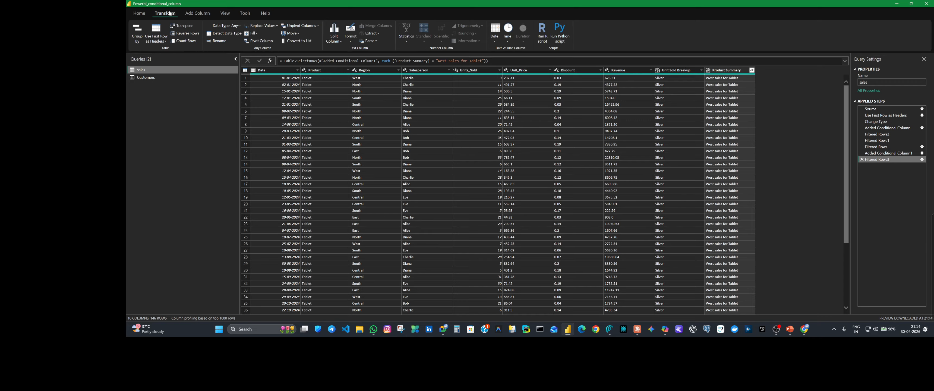
click(528, 71)
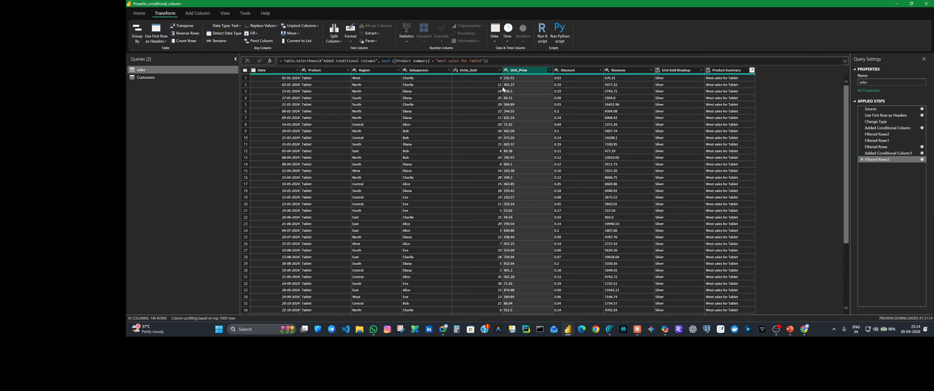
click(622, 70)
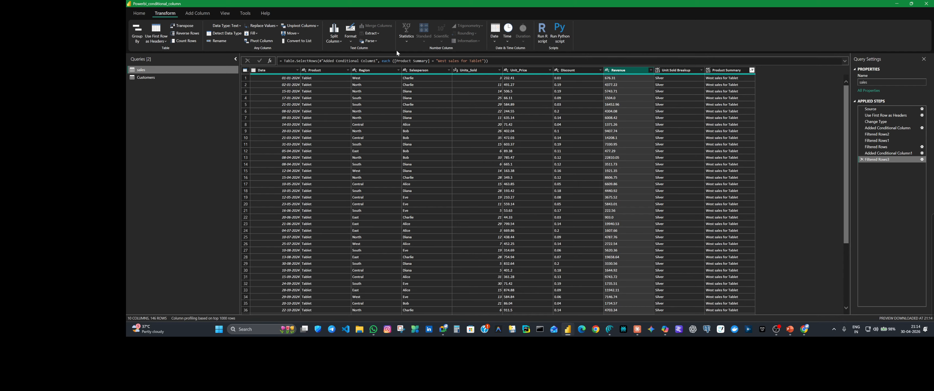
click(404, 39)
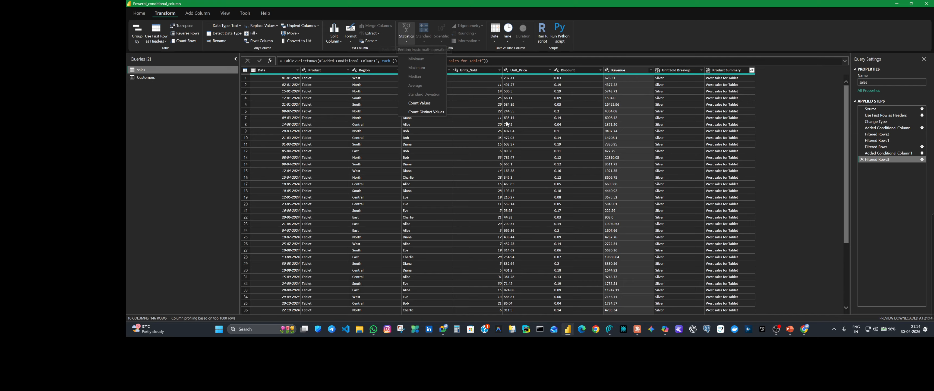
click(635, 71)
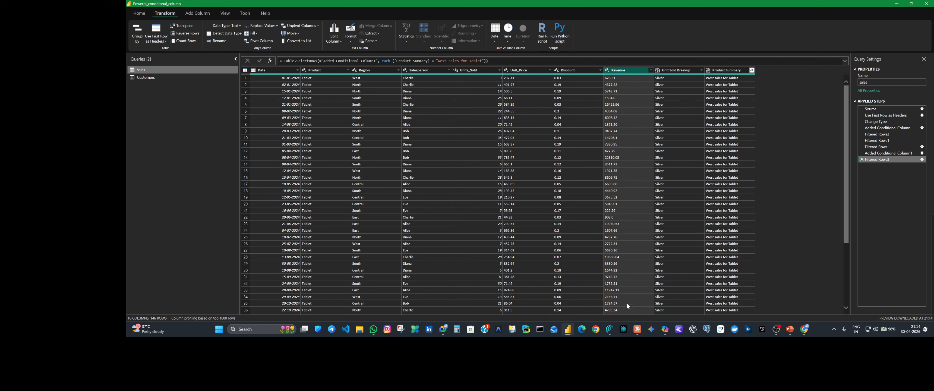
click(406, 42)
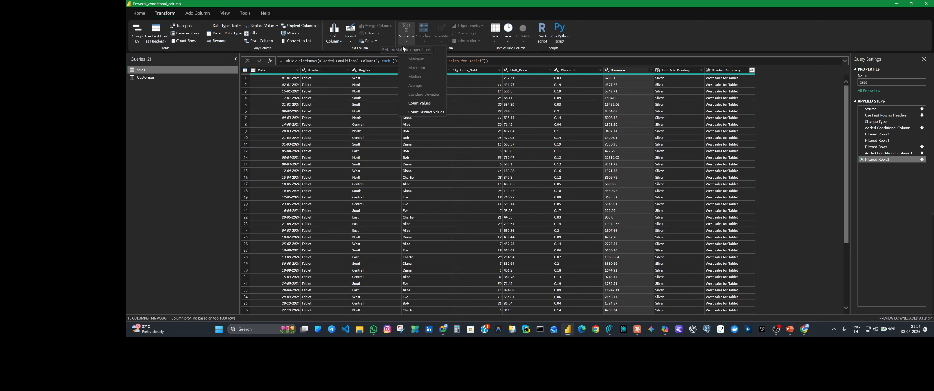
click(608, 71)
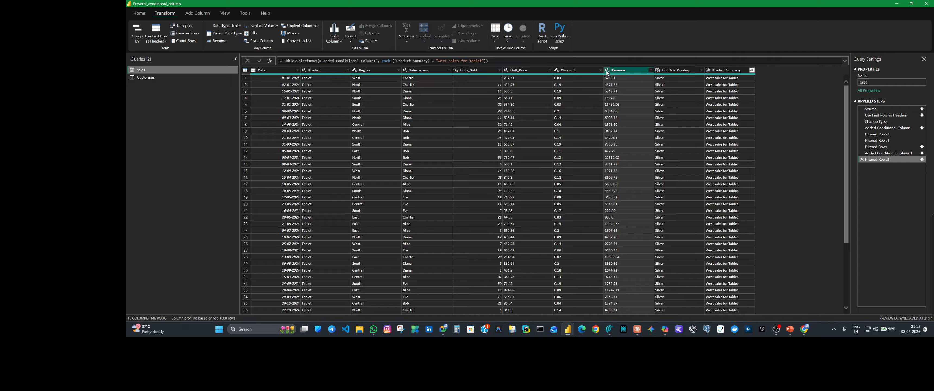
click(610, 70)
click(627, 89)
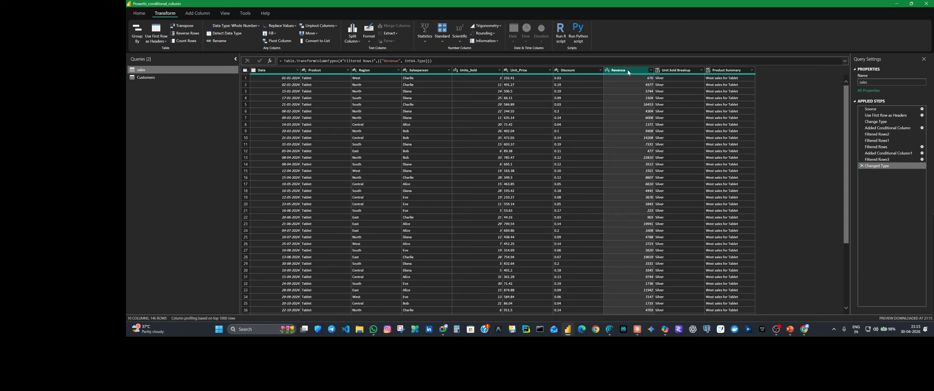
- Calculate the sum of the Revenue column, and delete both the sum and the type change from the applied steps
click(423, 42)
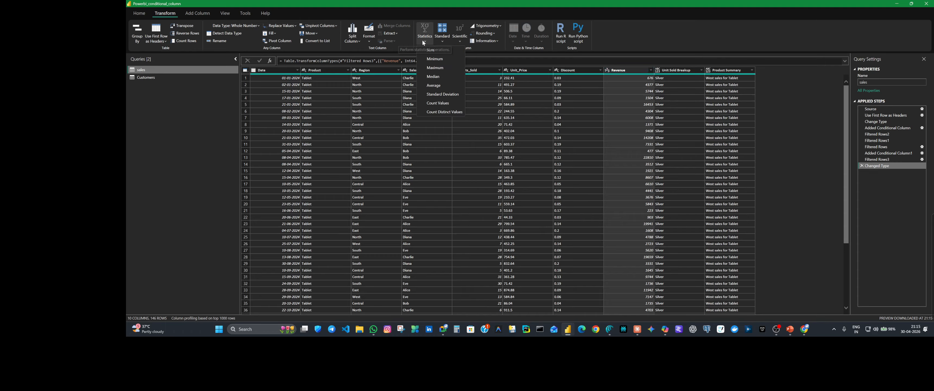
click(435, 49)
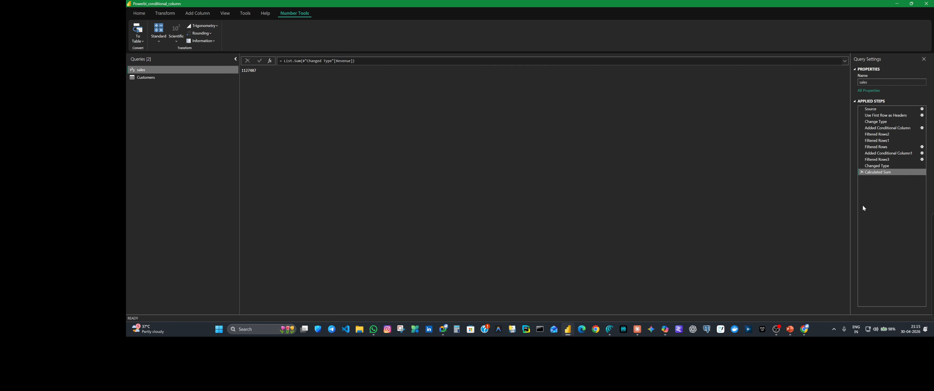
click(863, 172)
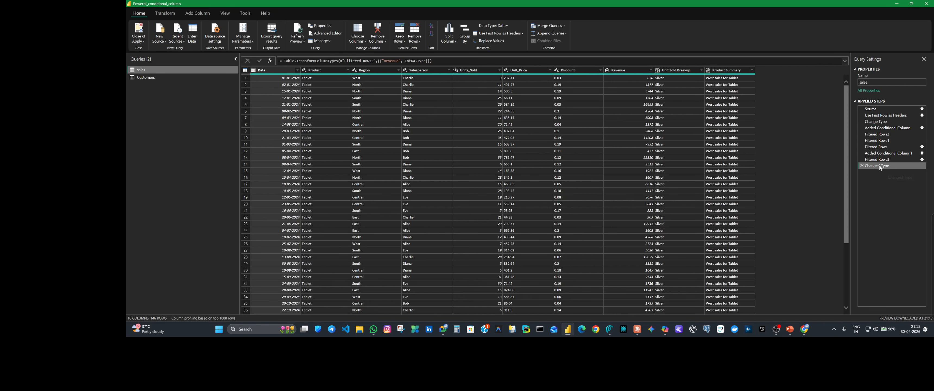
click(862, 166)
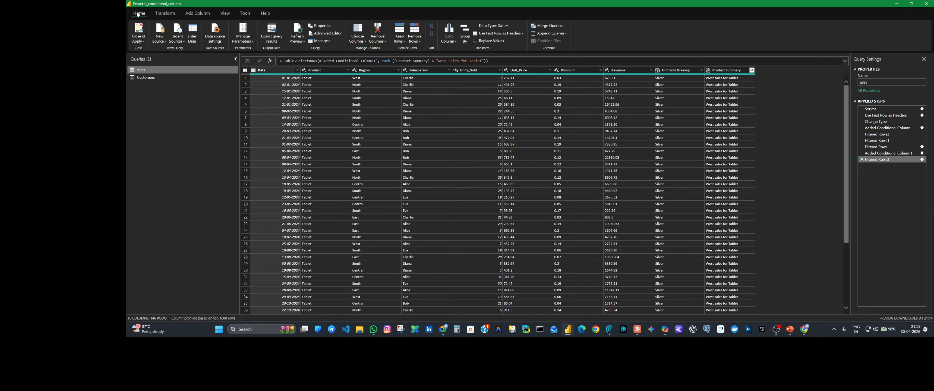
- Close the query editor, try to apply the pending query changes, and dismiss the load dialog and the pending-changes notice
click(142, 28)
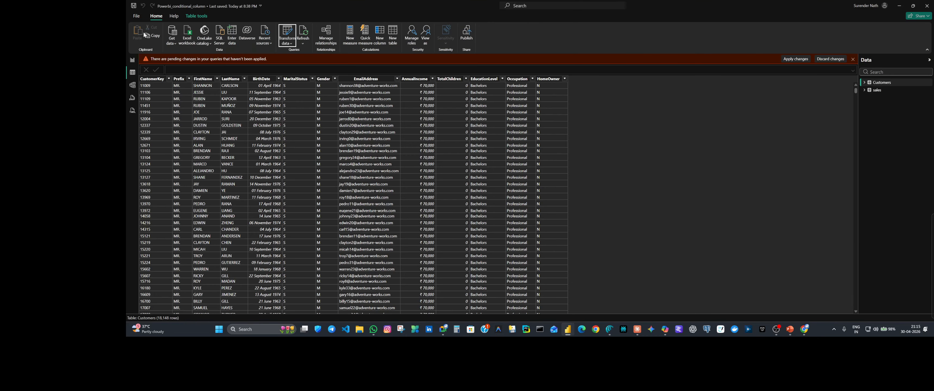
click(796, 59)
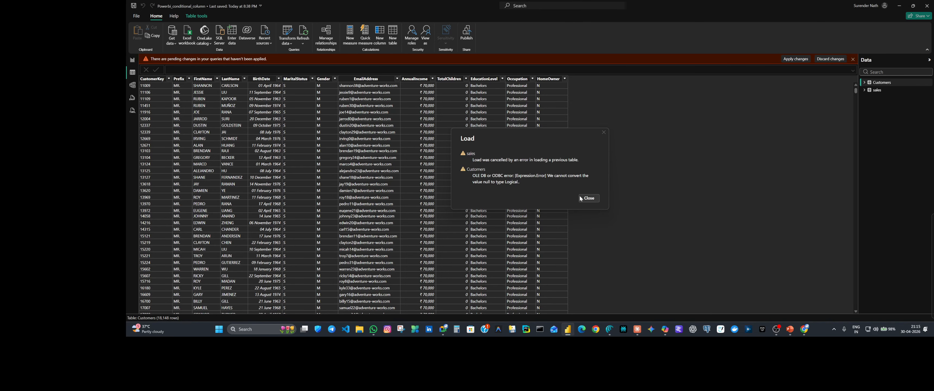
click(587, 199)
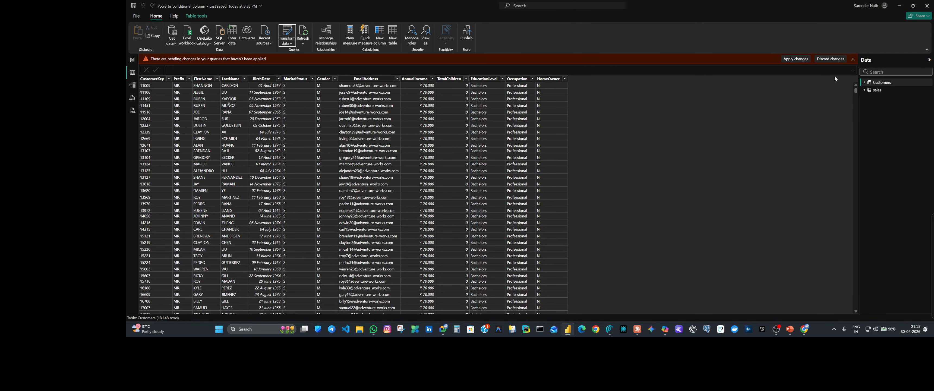
click(853, 58)
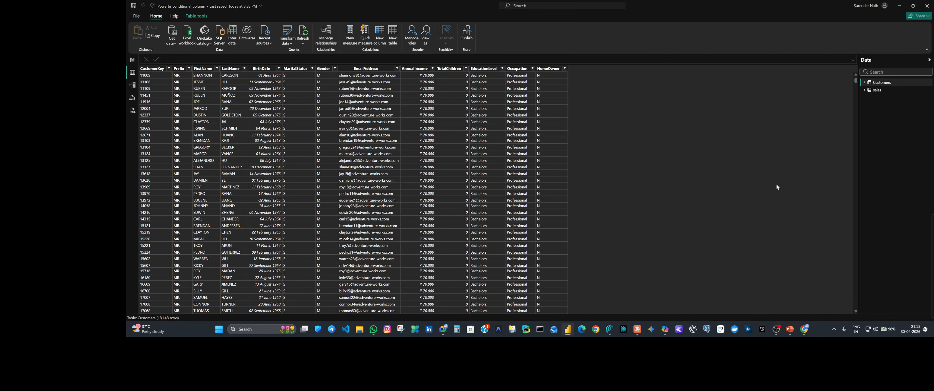
- Display the sales table's rows in the data view
click(877, 90)
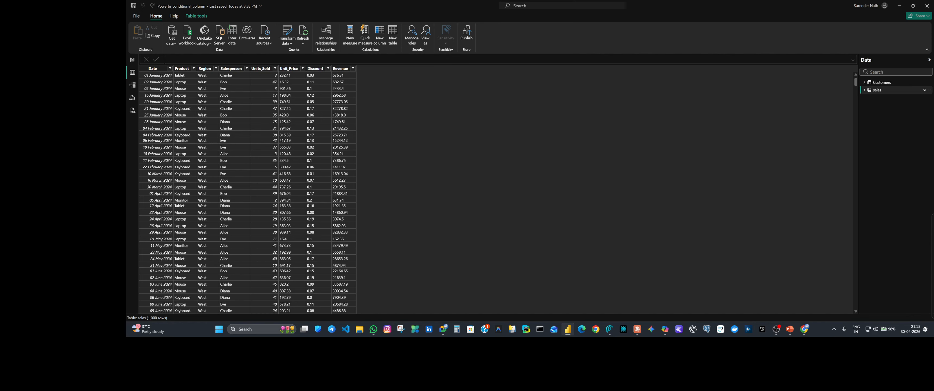
key(alt+Tab)
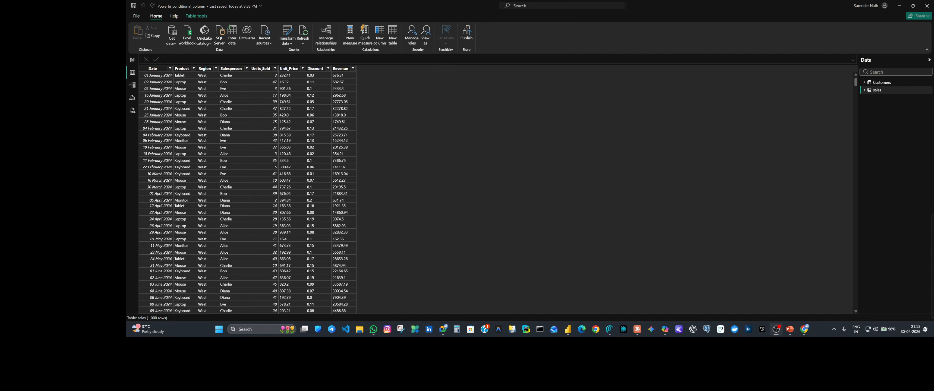